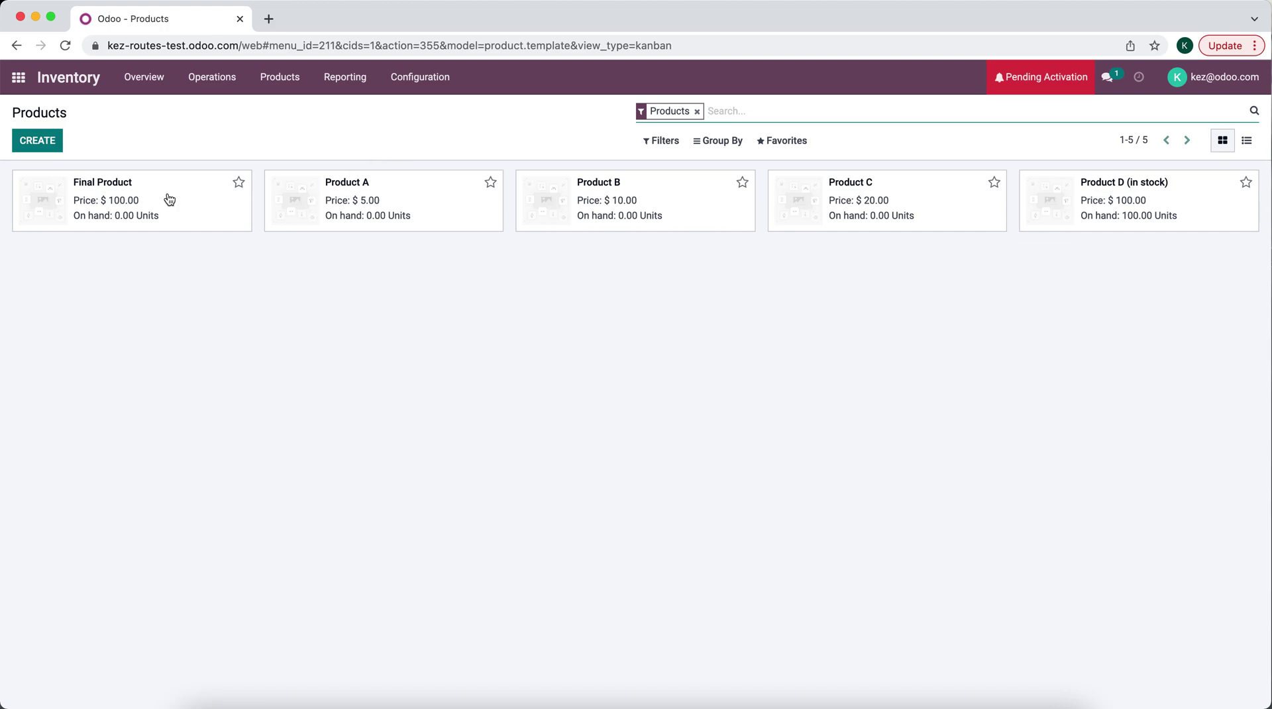
Step: Check the Storage Locations and Multi-Step Routes options in the Warehouse section of the Inventory settings
click(412, 78)
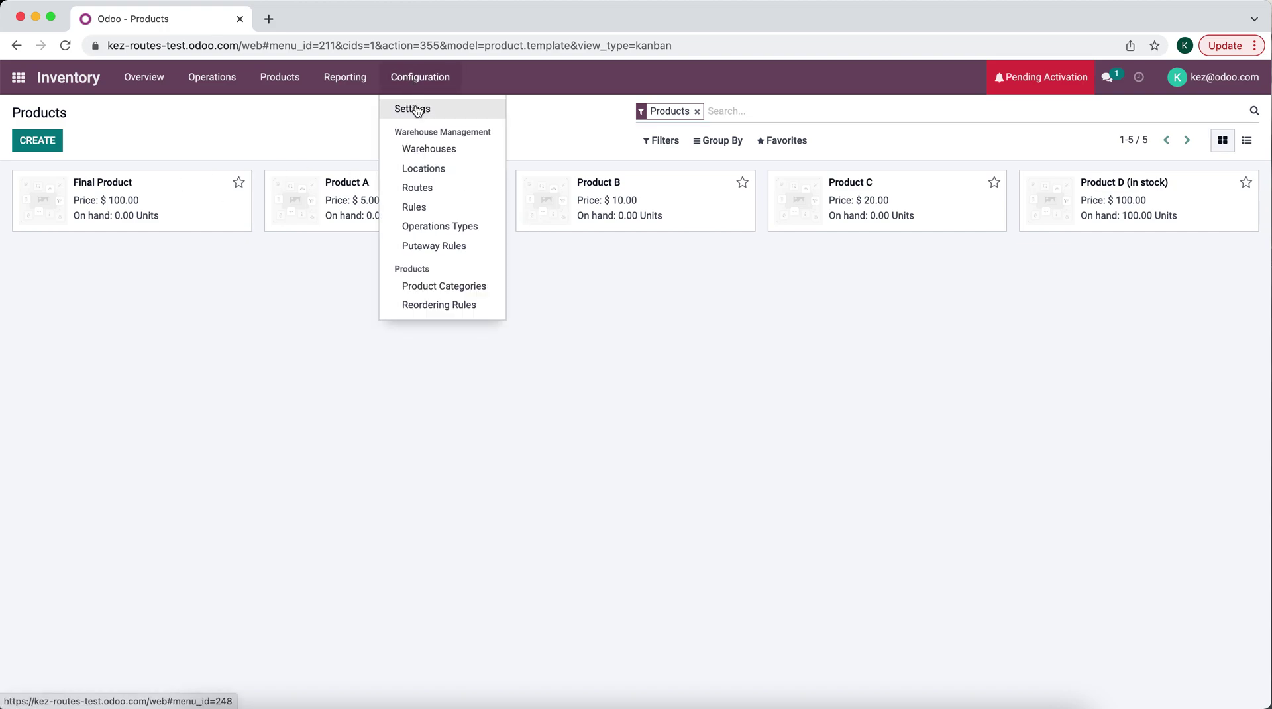
click(416, 110)
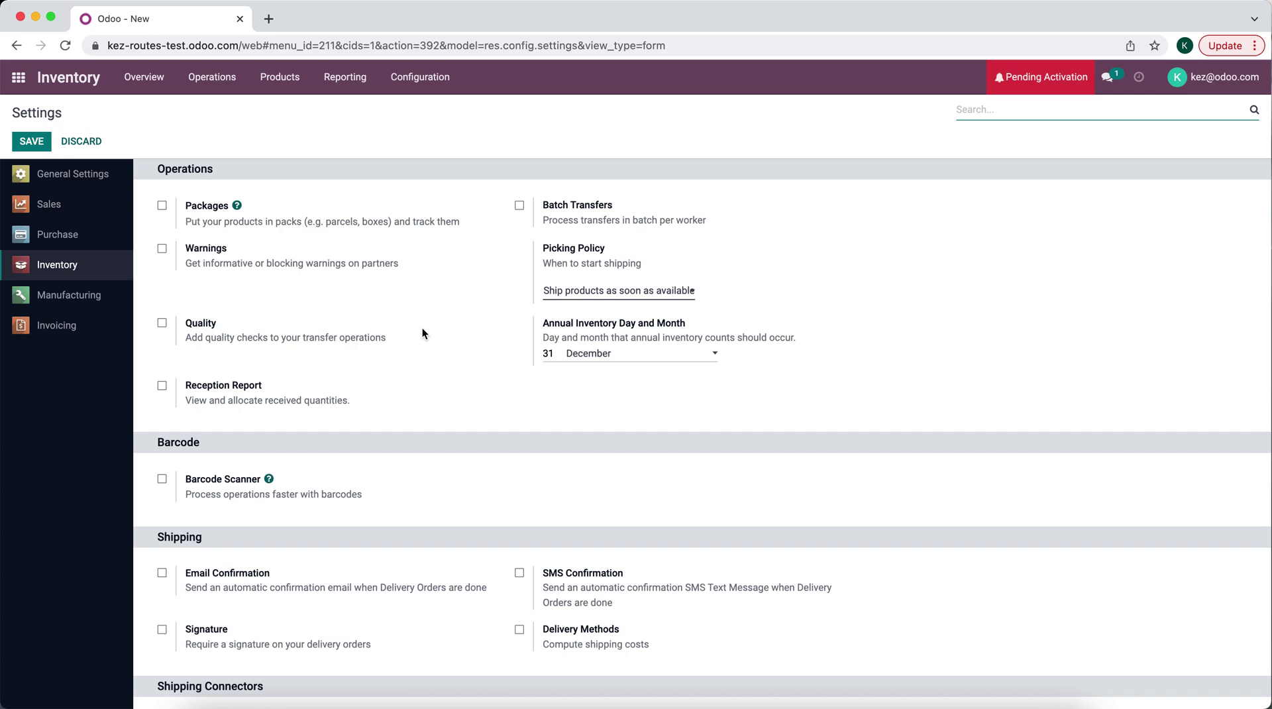
scroll(253, 367, down, 7)
scroll(253, 366, down, 5)
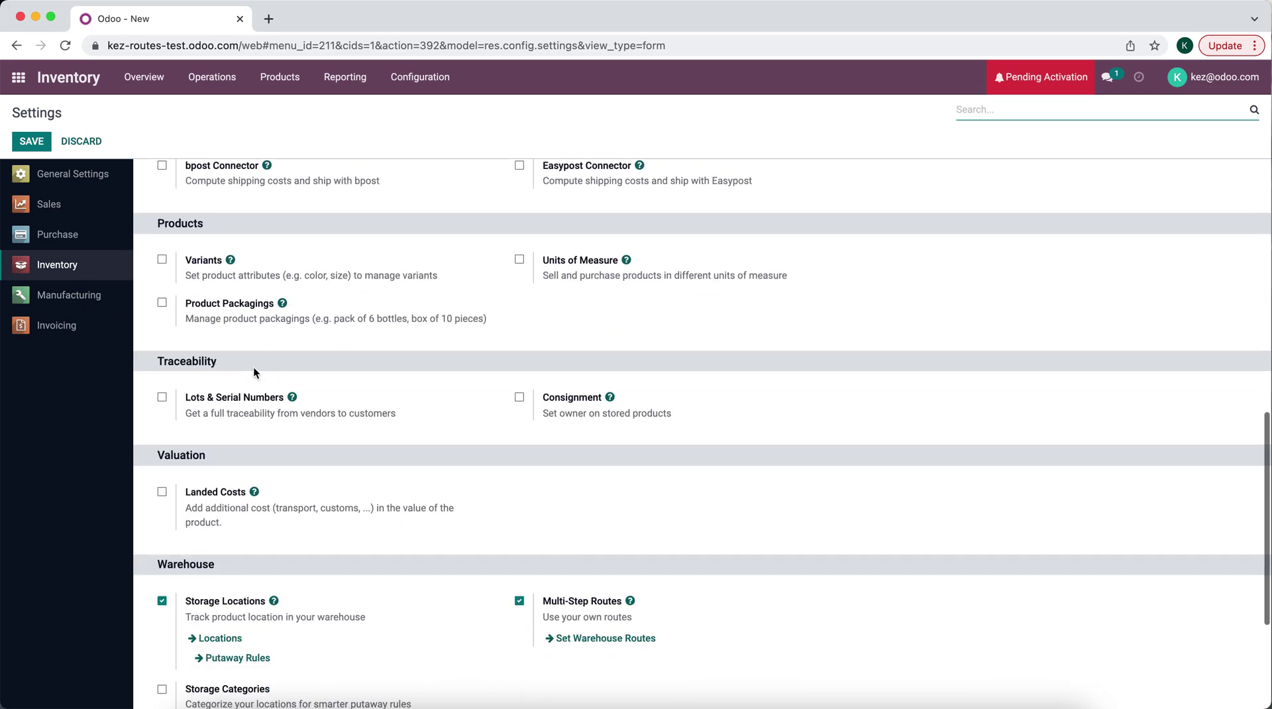
scroll(291, 491, down, 1)
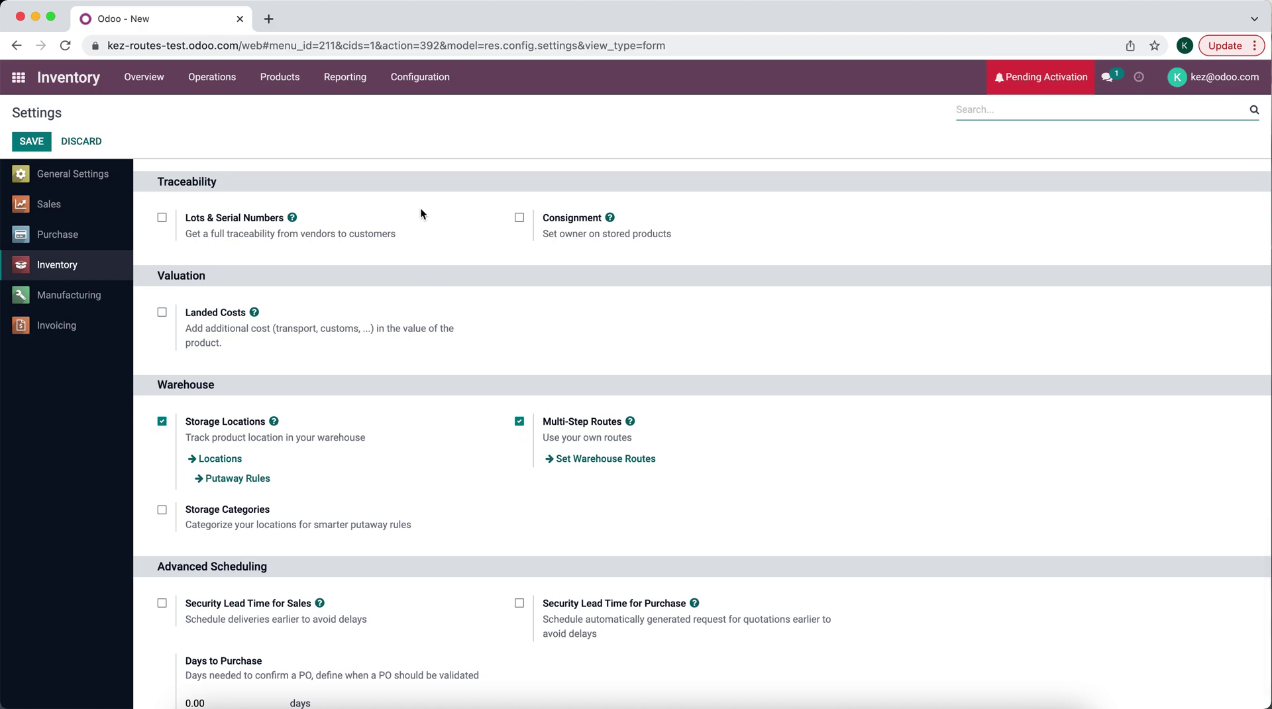
click(426, 85)
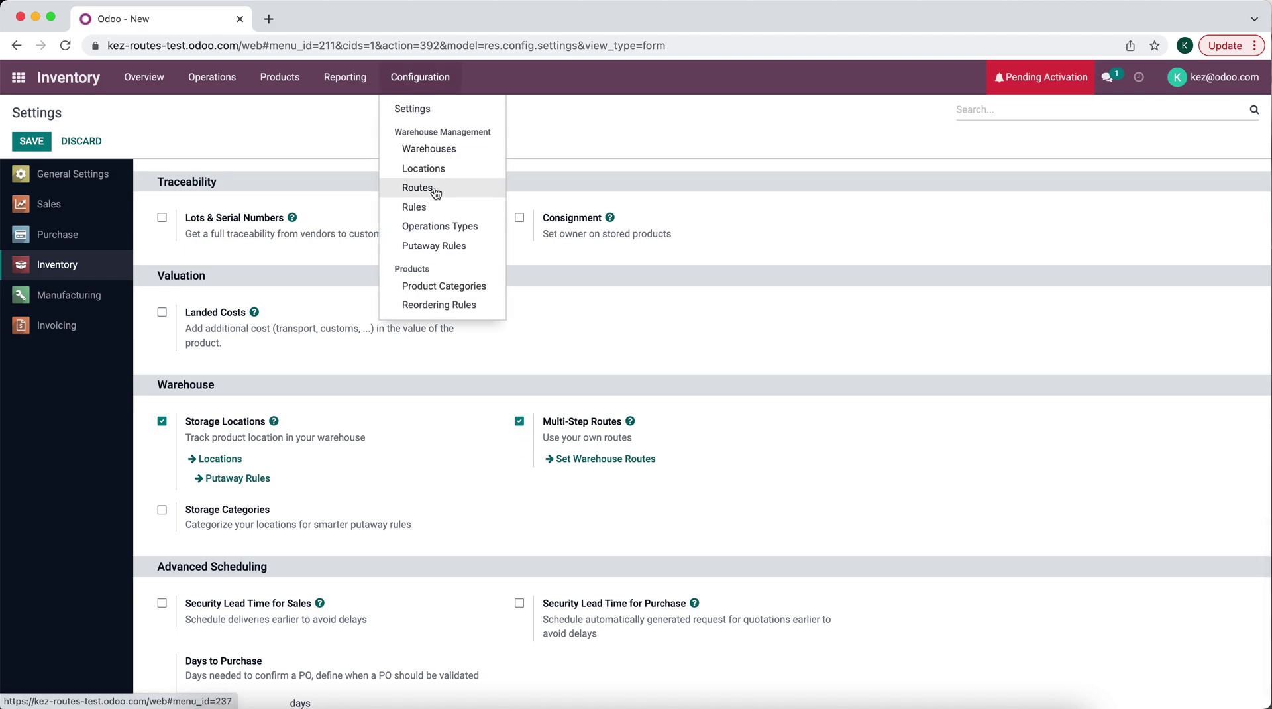
click(324, 186)
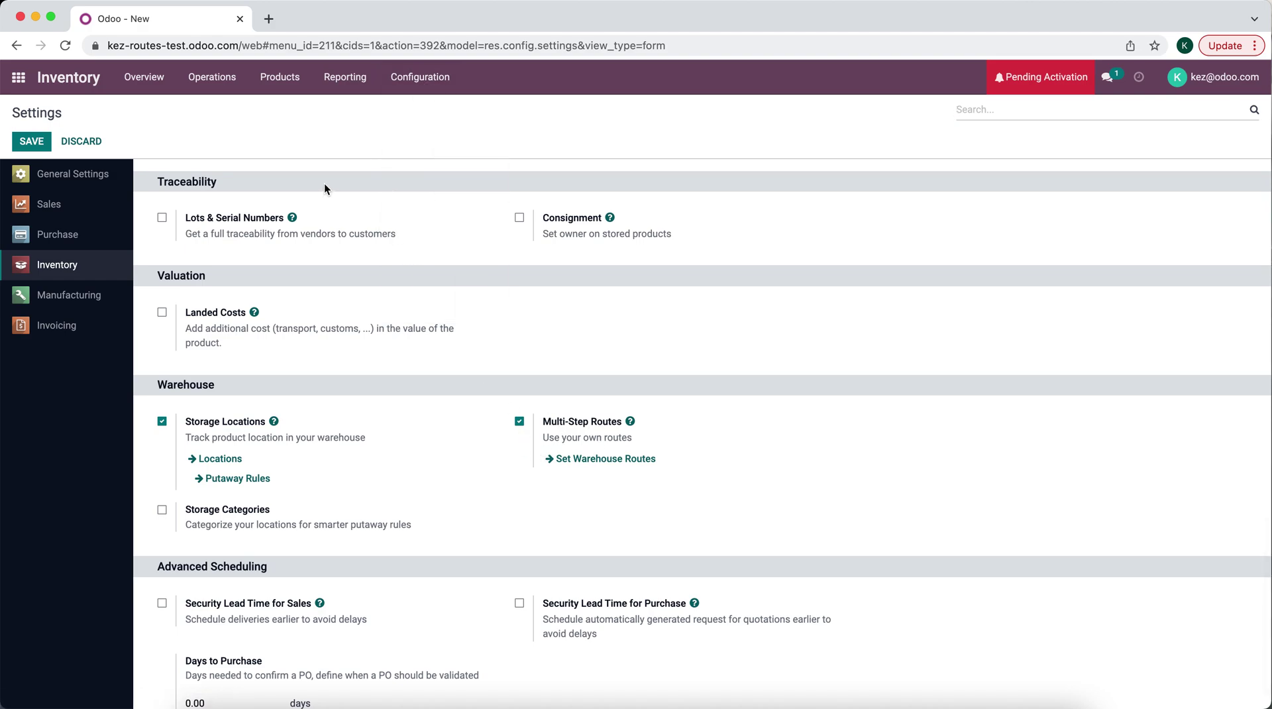
Step: Check the Subcontracting option in the Manufacturing settings and Dropshipping in the Purchase settings, and view the list of warehouse routes
click(91, 296)
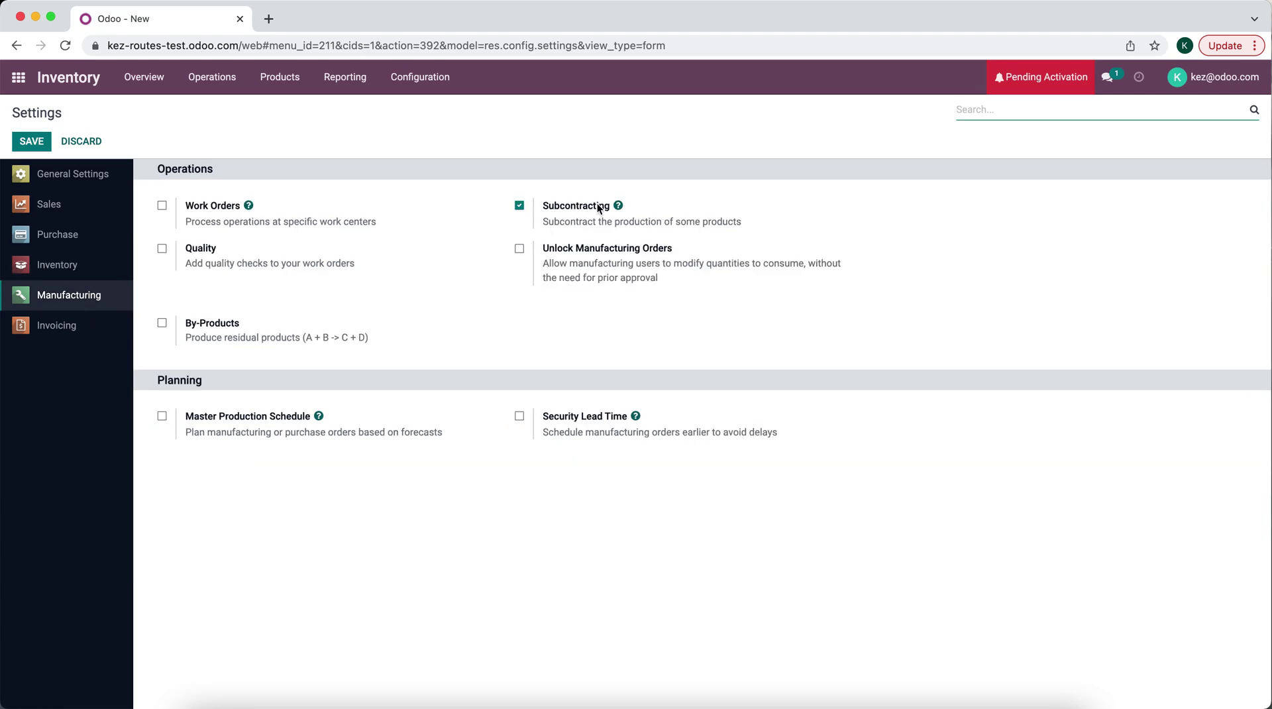
click(76, 243)
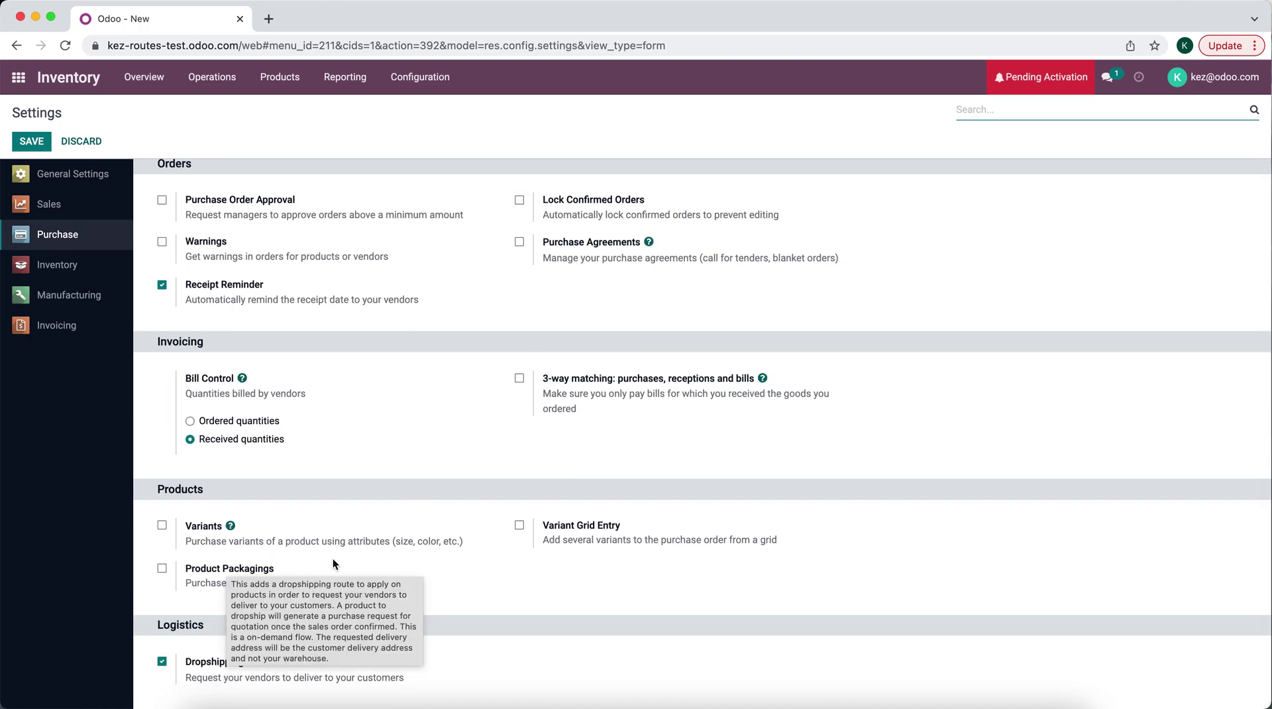
click(432, 81)
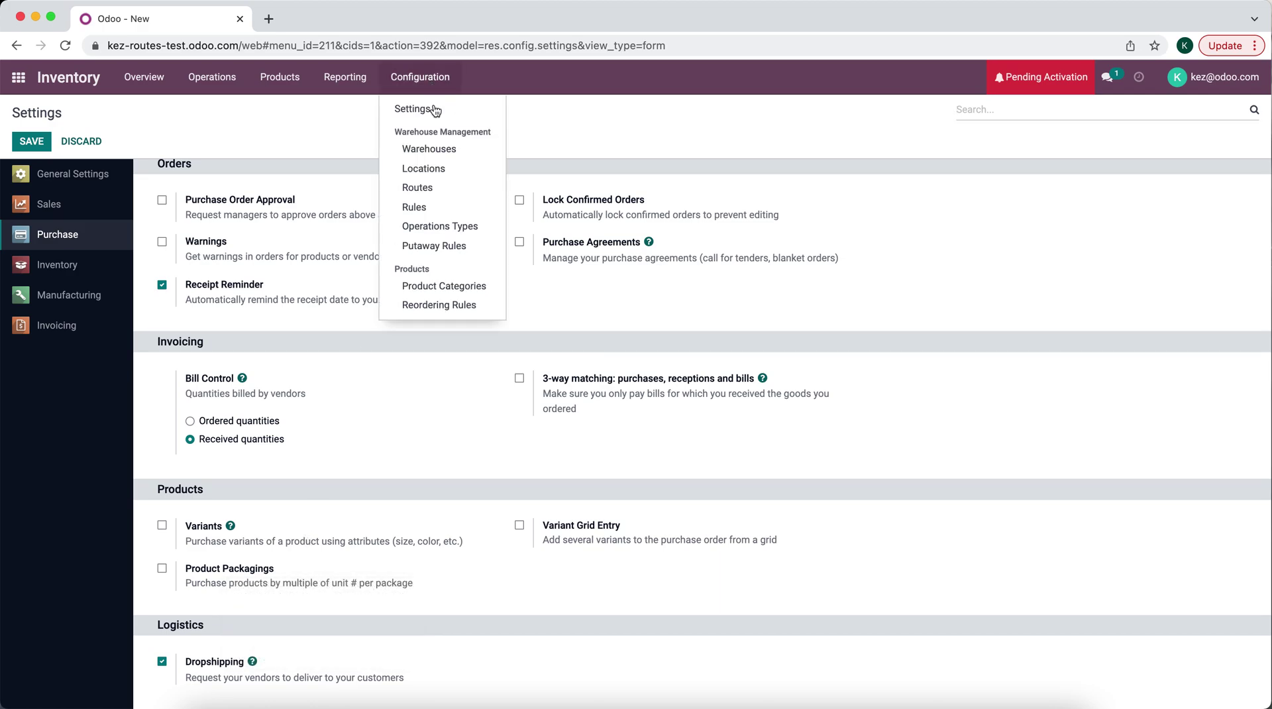
click(428, 187)
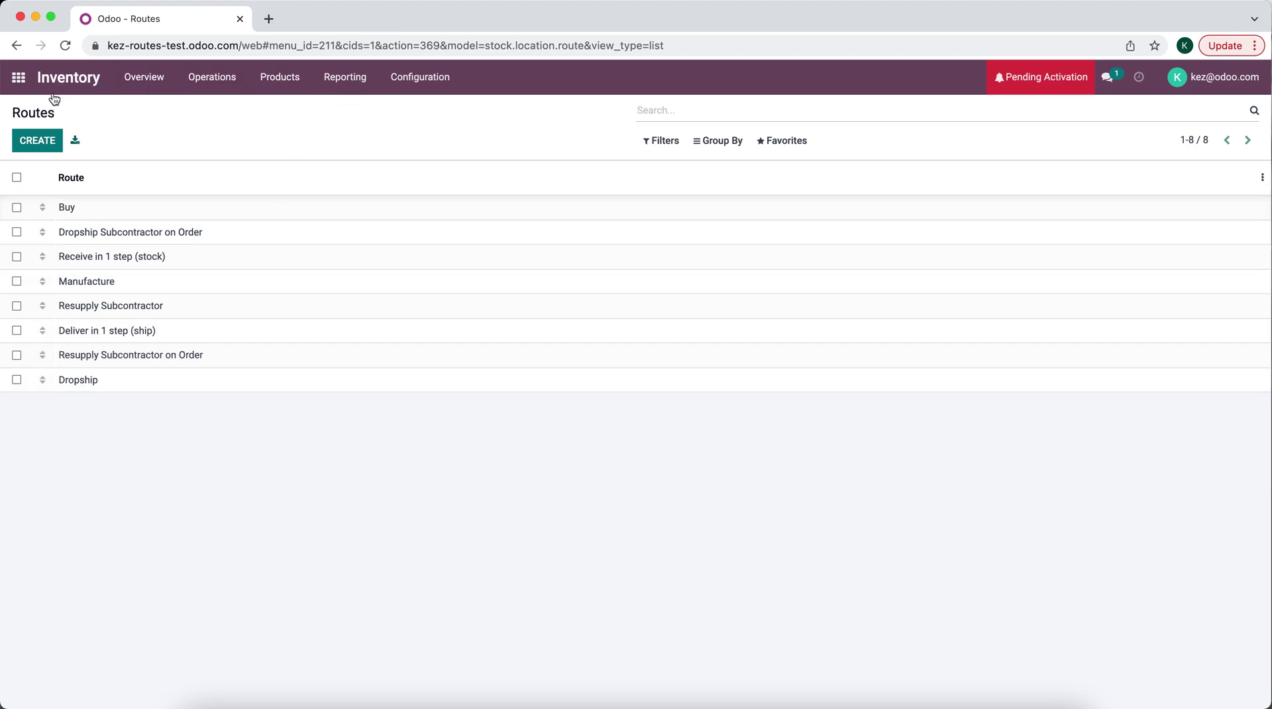
Step: Open the Final Product's bill of materials and review its type, subcontractor and components
click(272, 80)
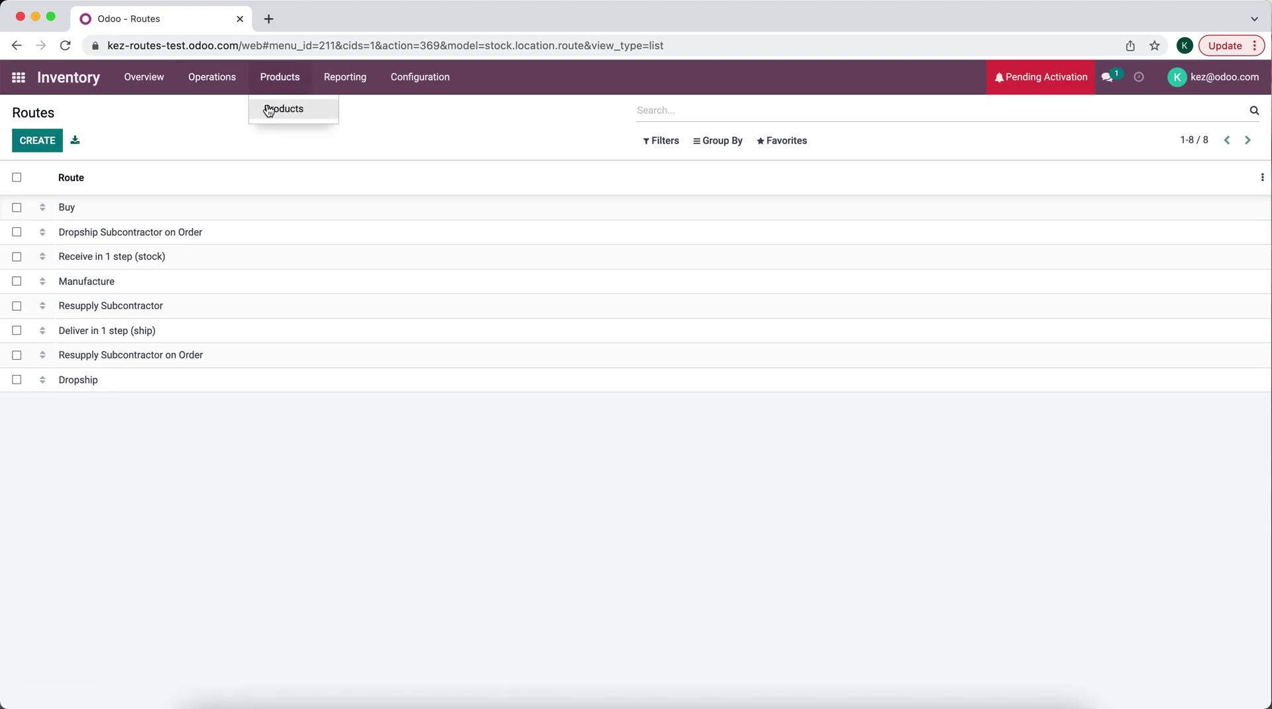
click(268, 110)
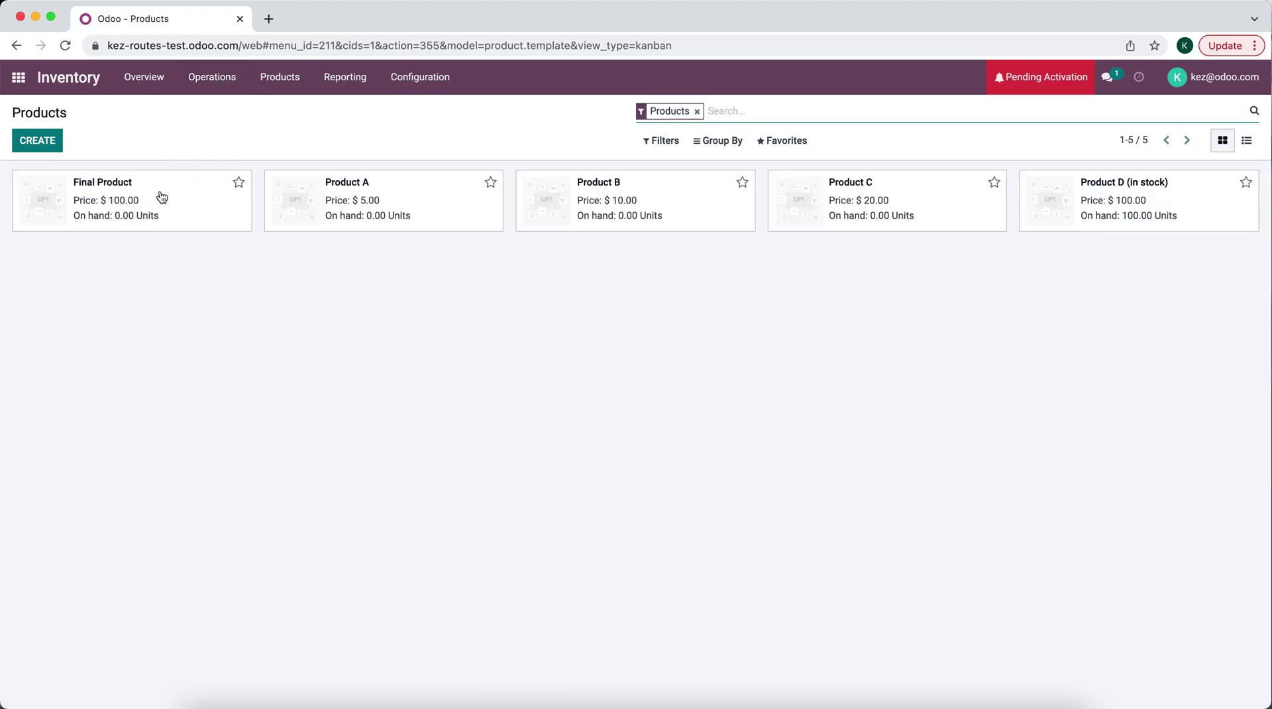
click(170, 218)
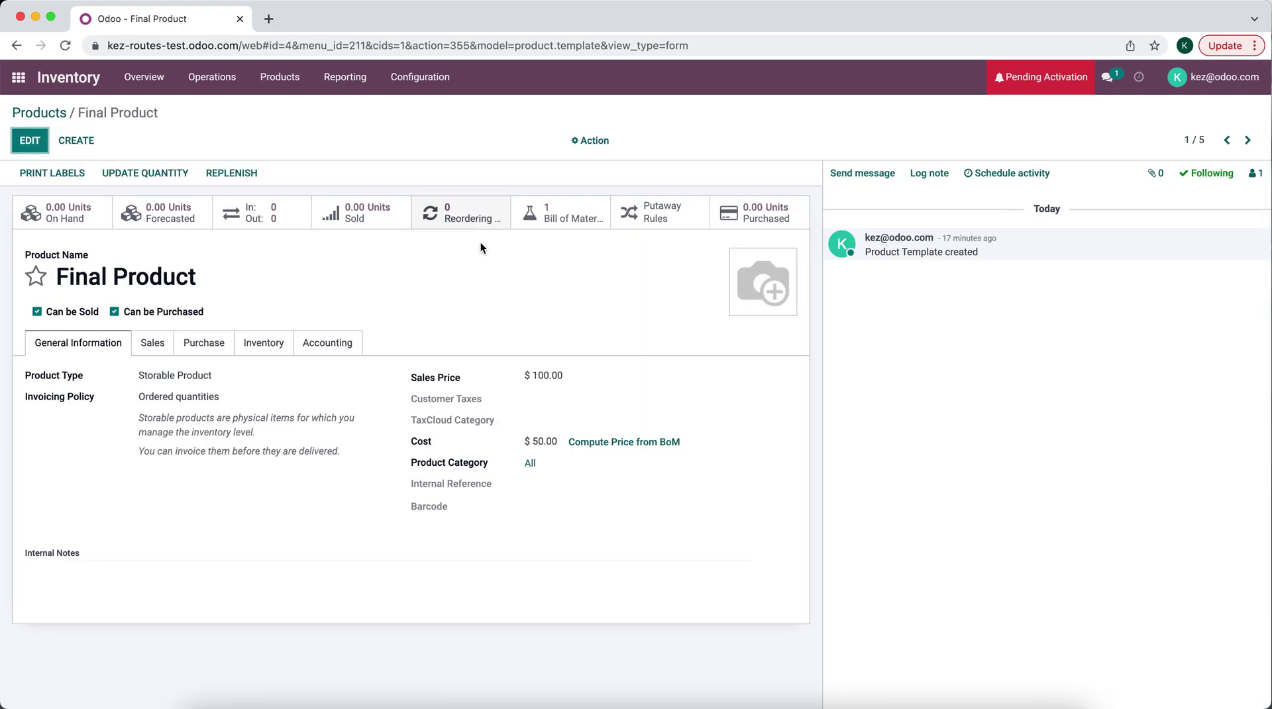
click(571, 221)
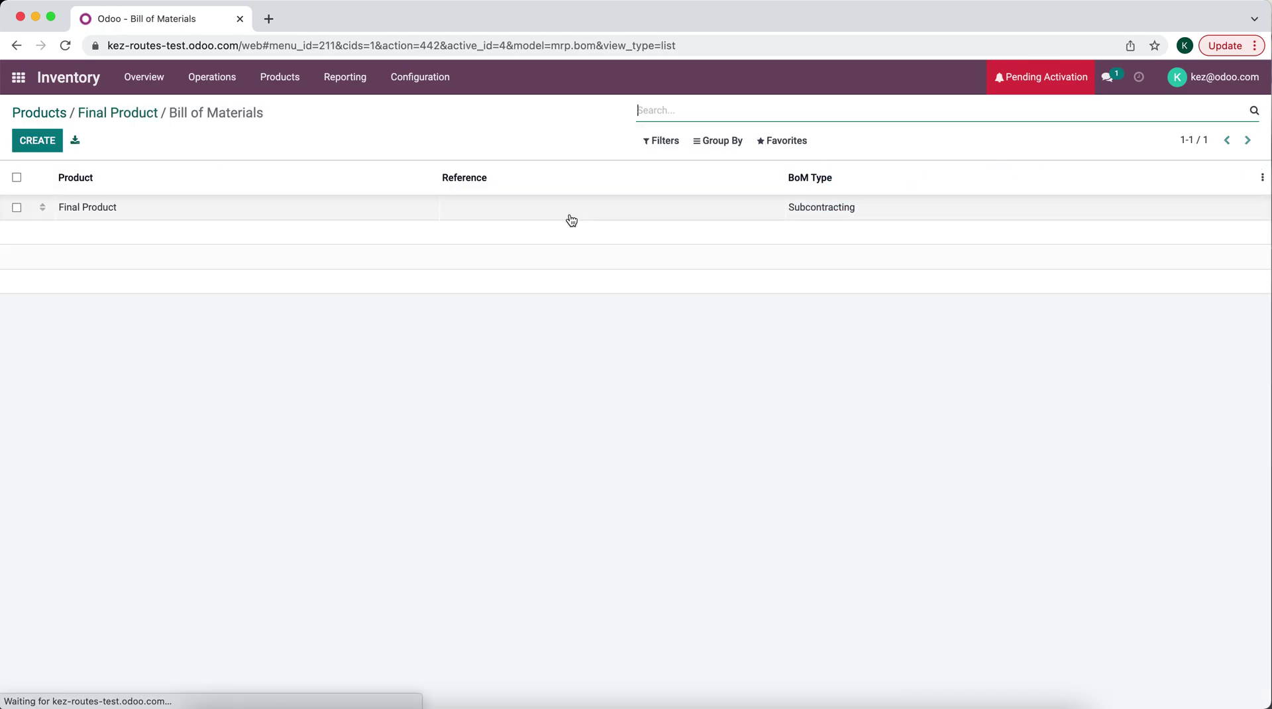
click(300, 209)
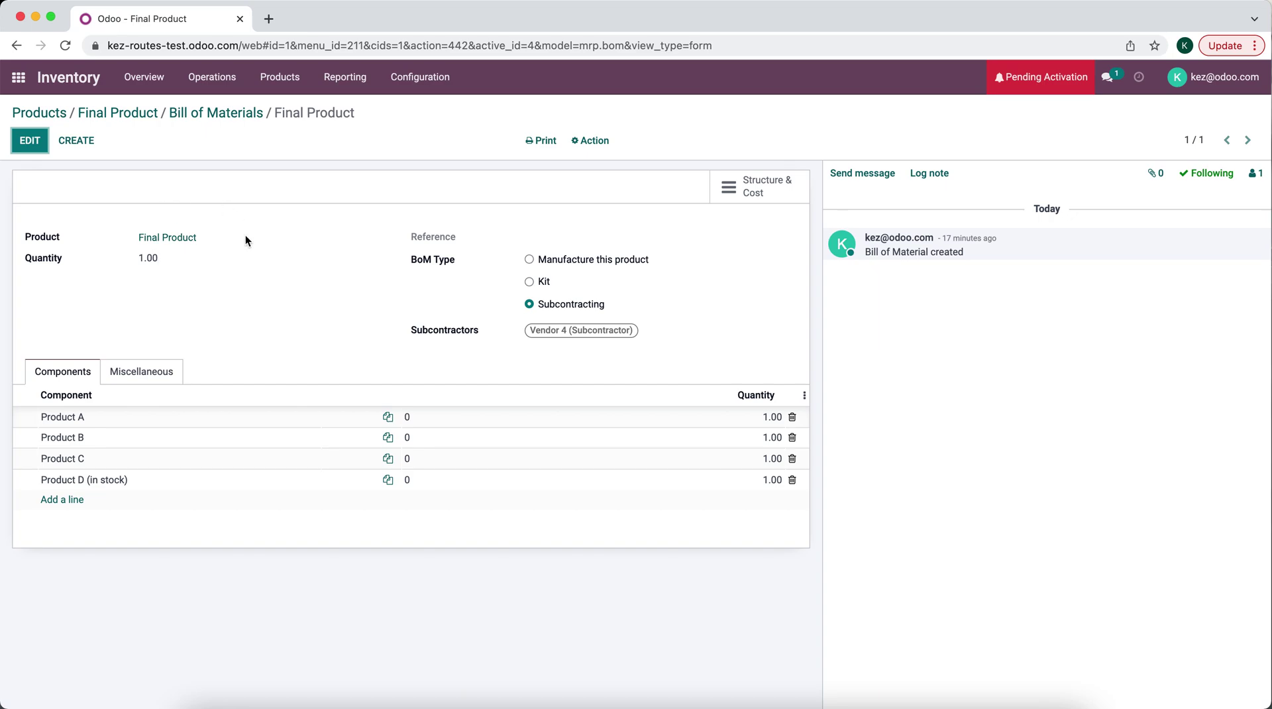
Step: On the Final Product, disable the Buy route, enable the Dropship route and save the product
click(151, 115)
click(30, 140)
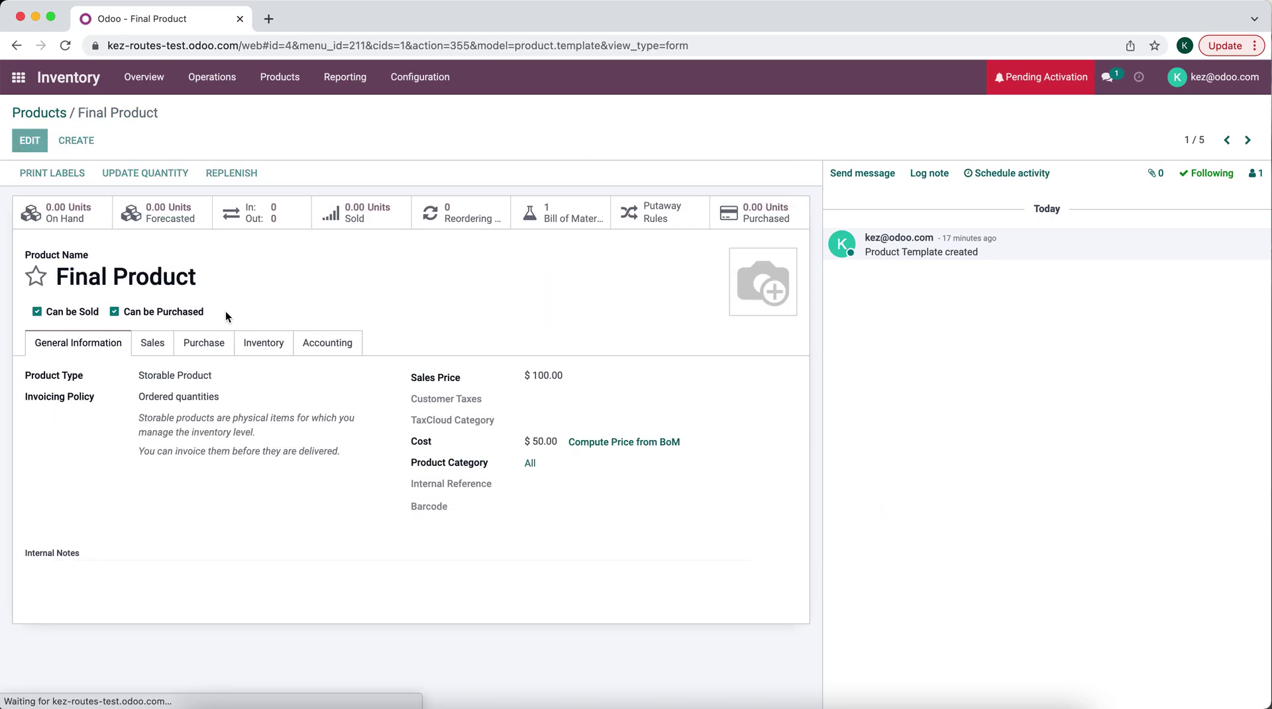
click(245, 347)
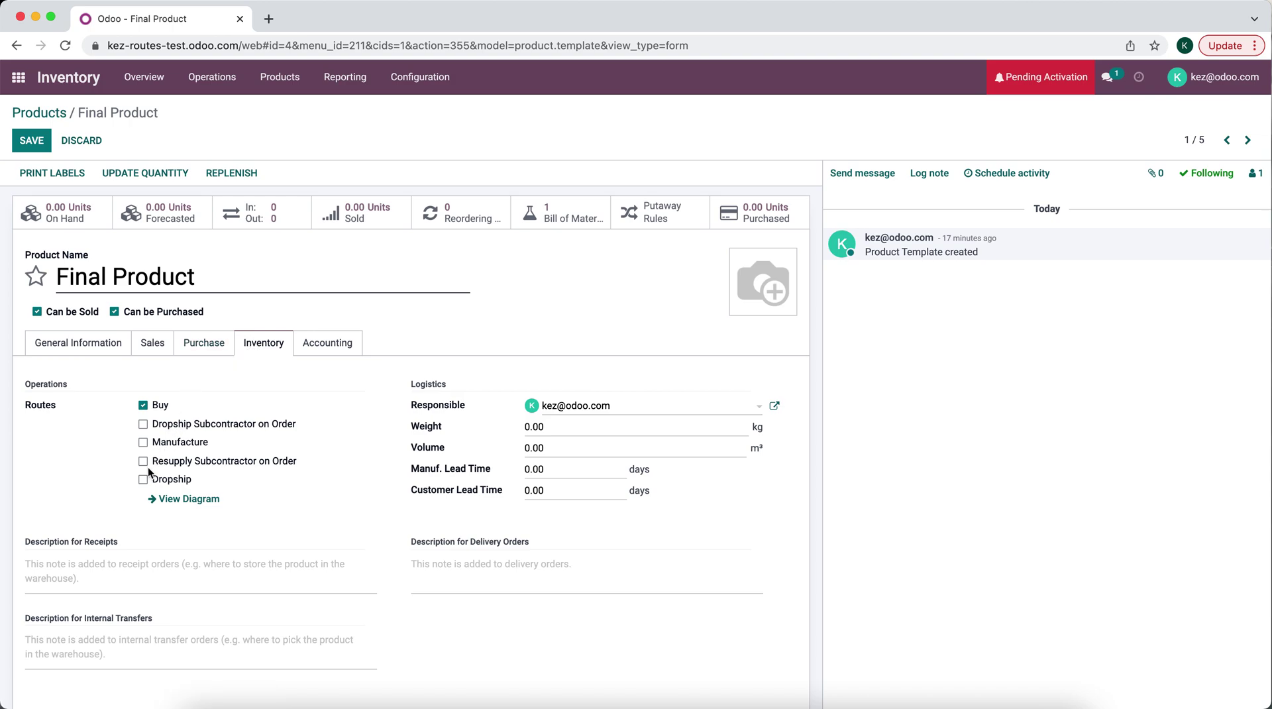
click(143, 405)
click(196, 347)
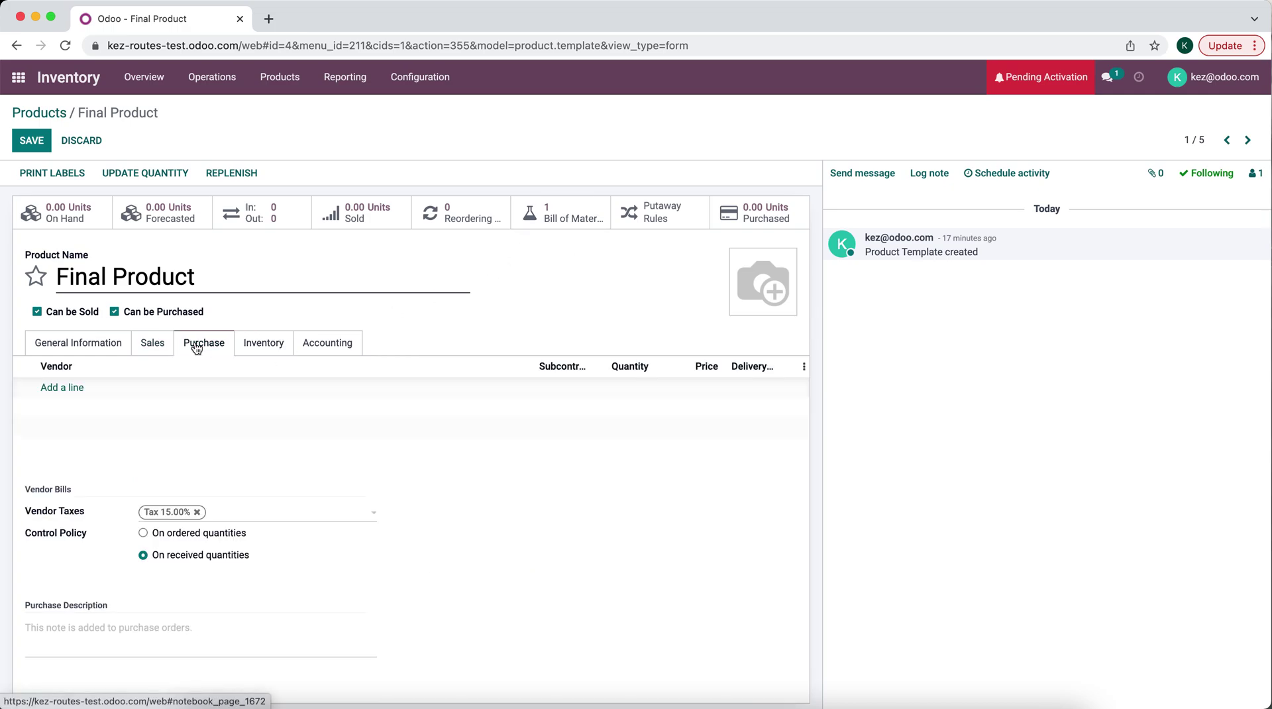
click(39, 141)
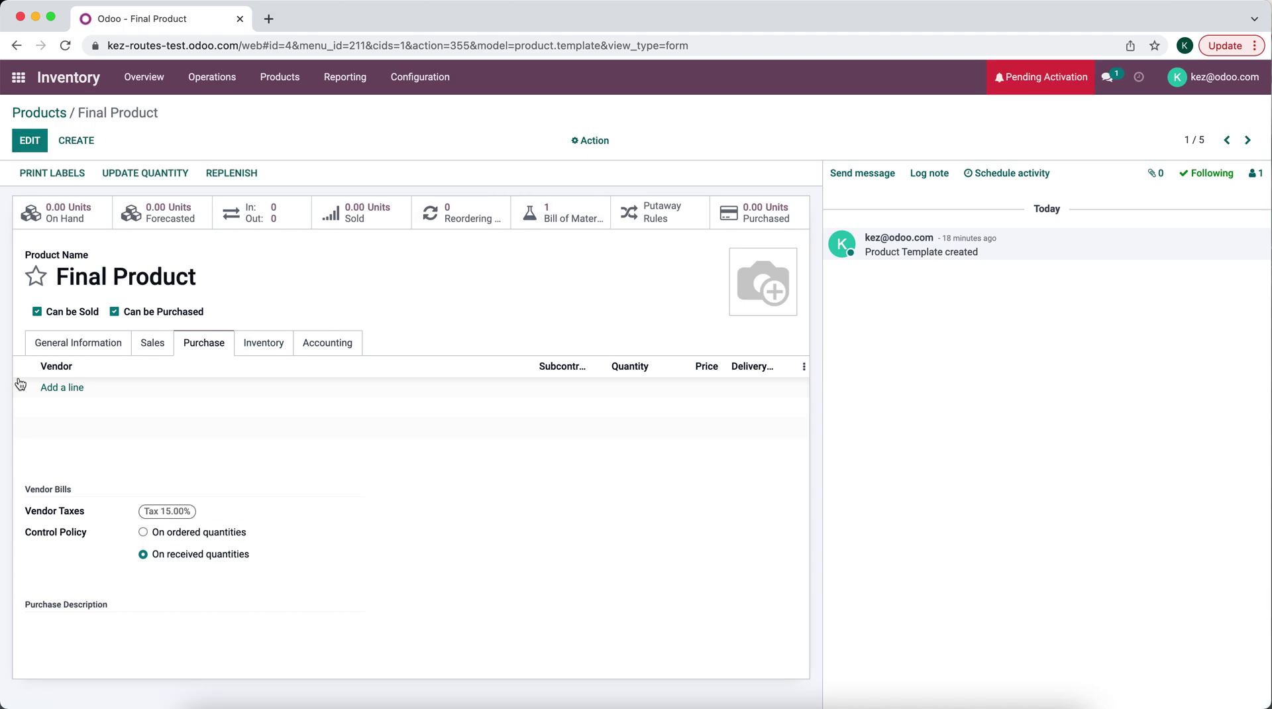
Step: Add Vendor 4 (Subcontractor) as a vendor of the Final Product at a price of 10.00 and save
click(99, 389)
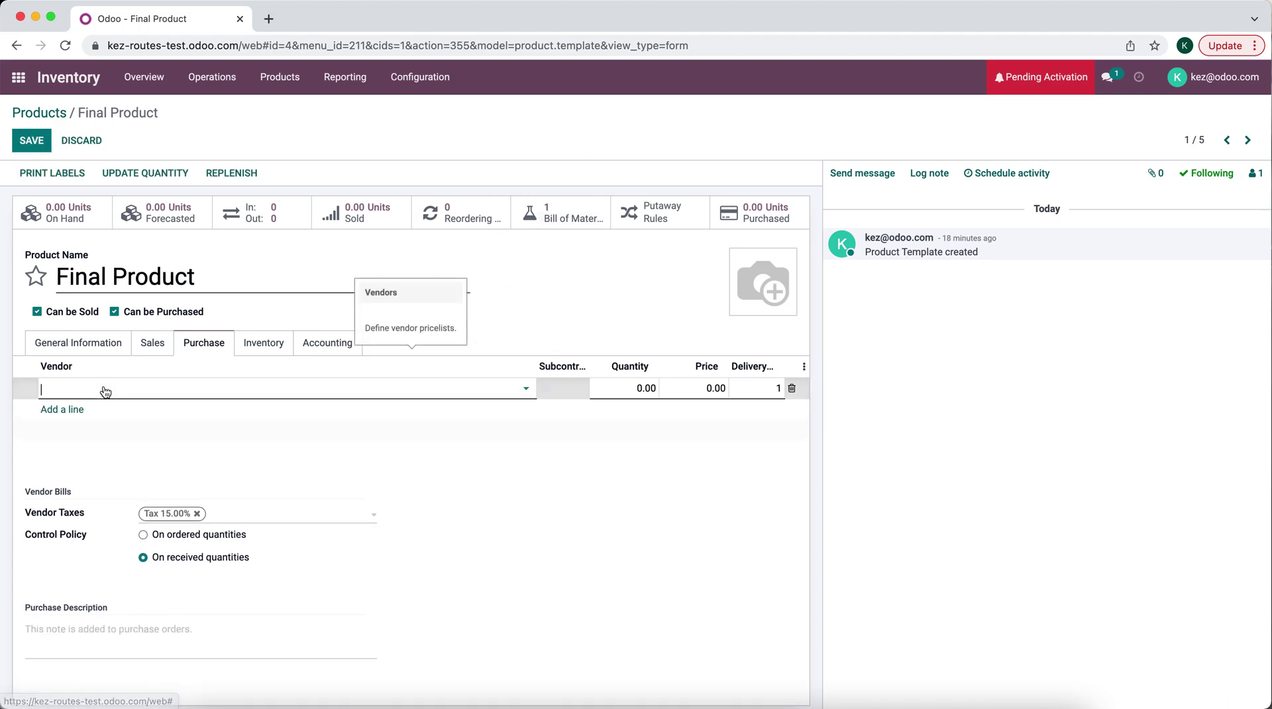
click(116, 491)
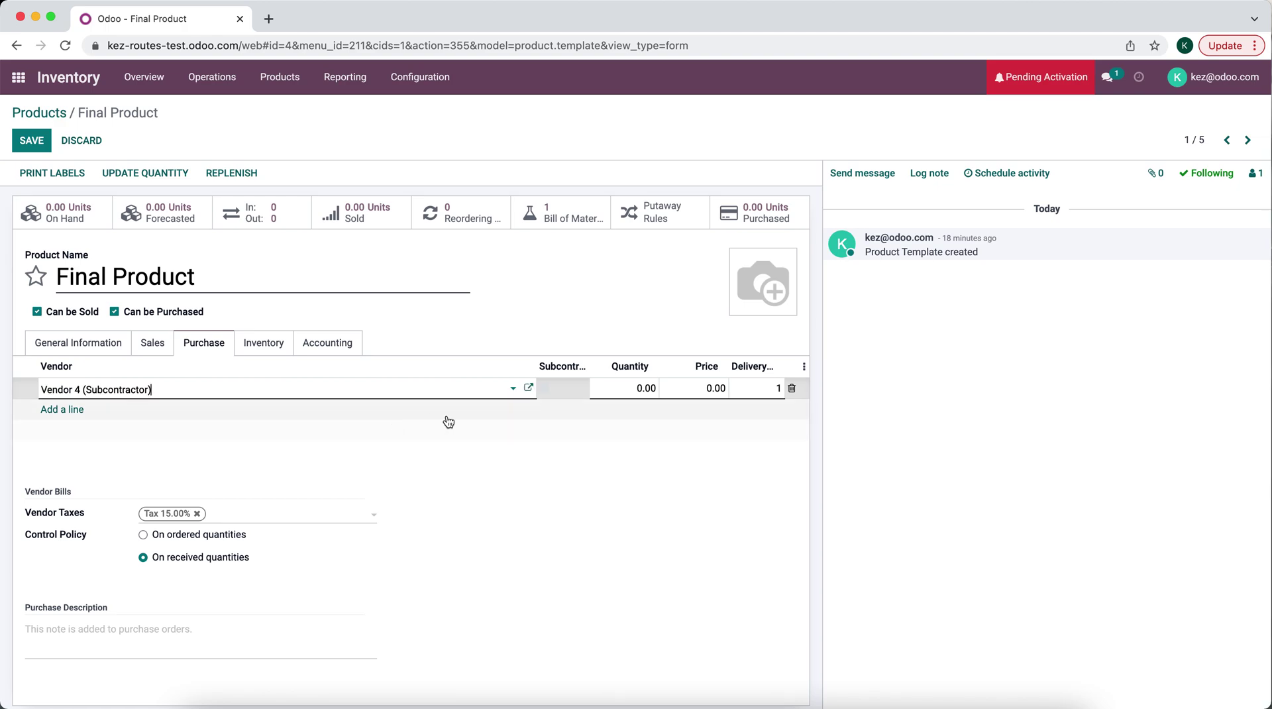
click(706, 386)
text(10)
click(563, 311)
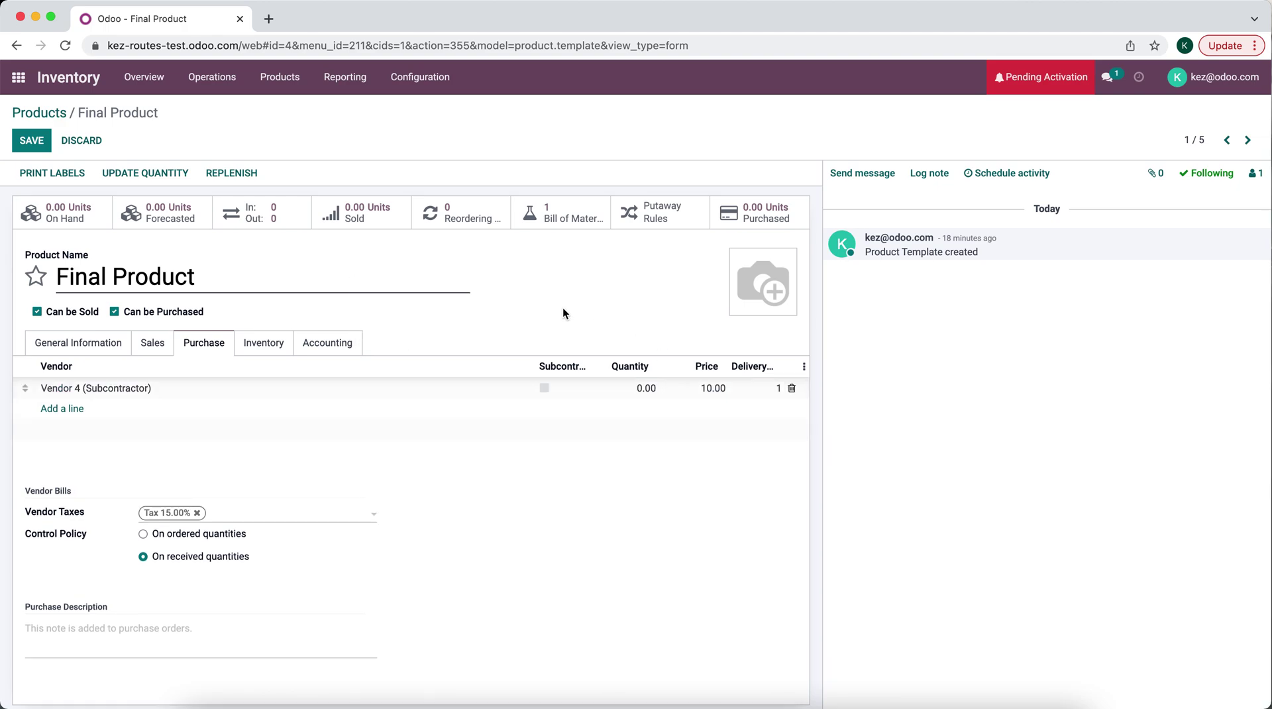
click(29, 140)
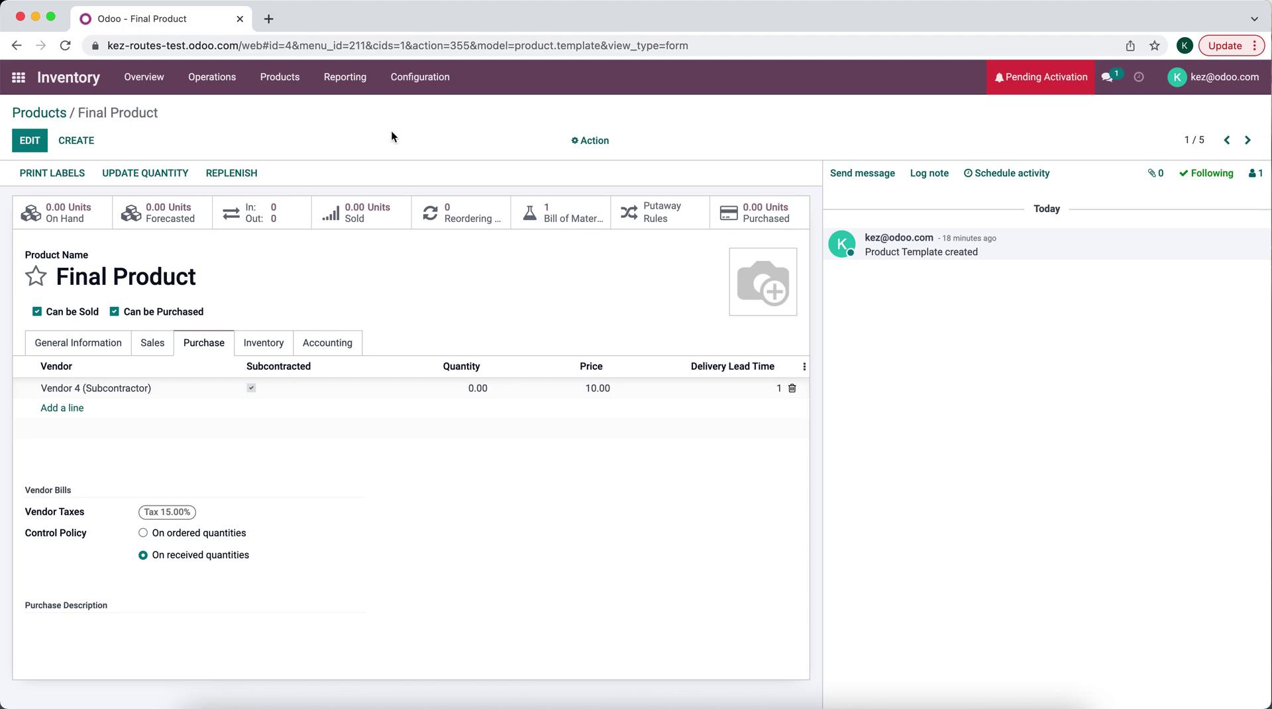
Step: Unarchive the Replenish on Order (MTO) route and return to the unfiltered list of routes
click(425, 83)
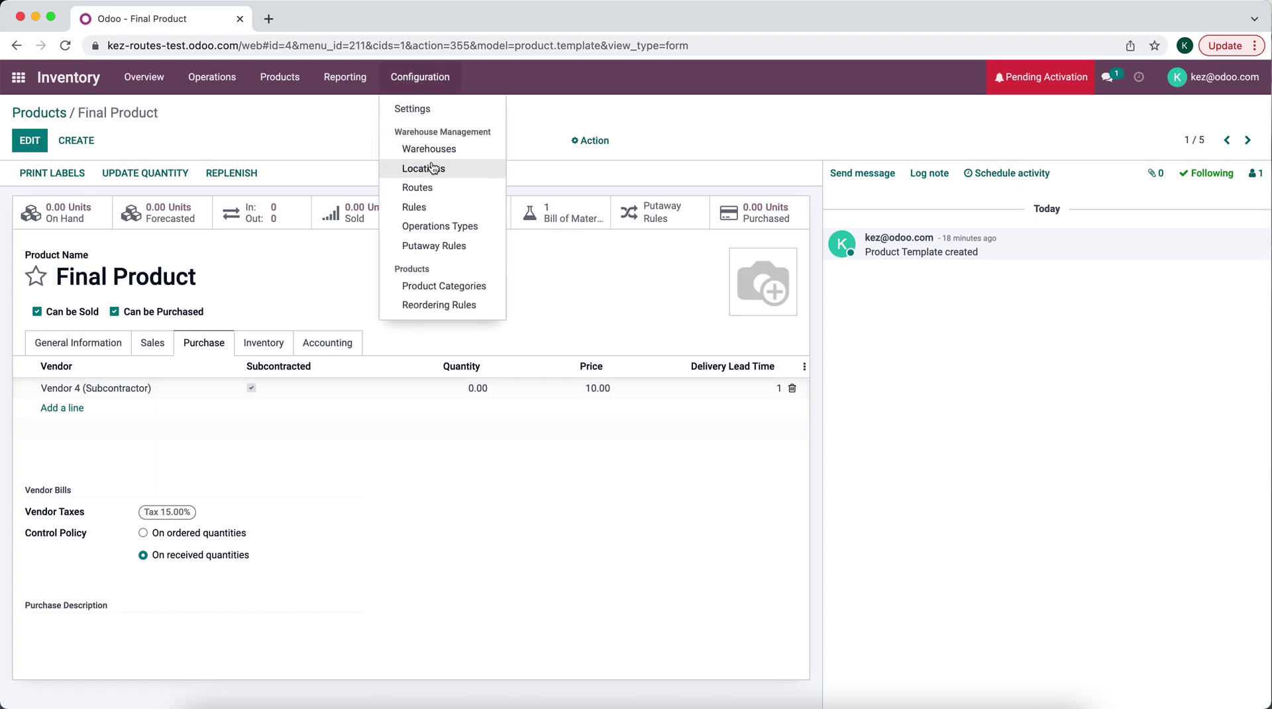
click(431, 191)
click(656, 141)
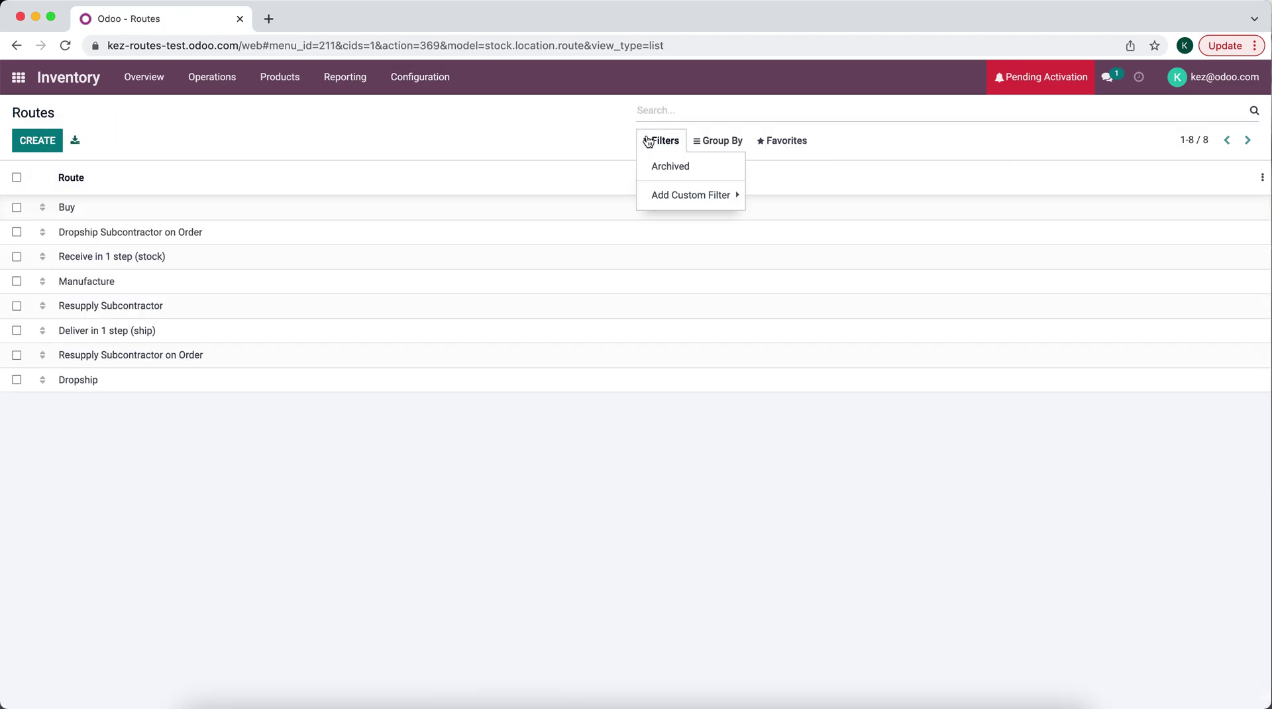
click(669, 165)
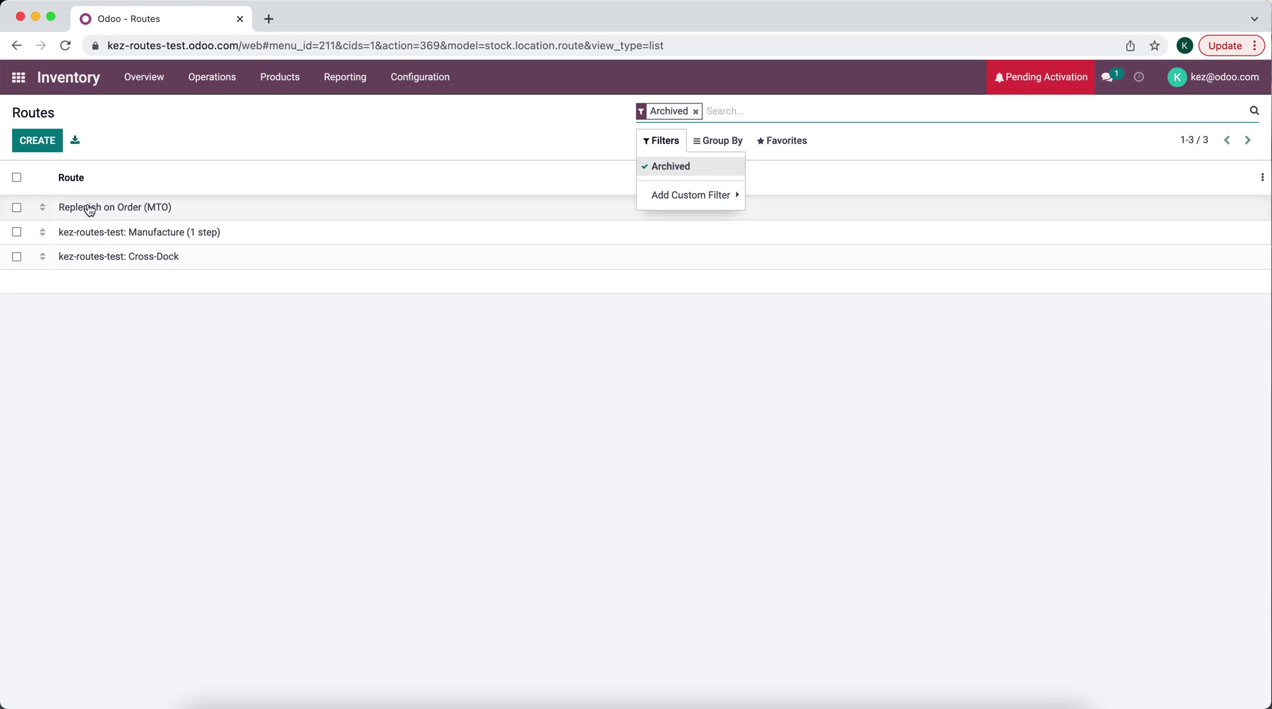
click(16, 207)
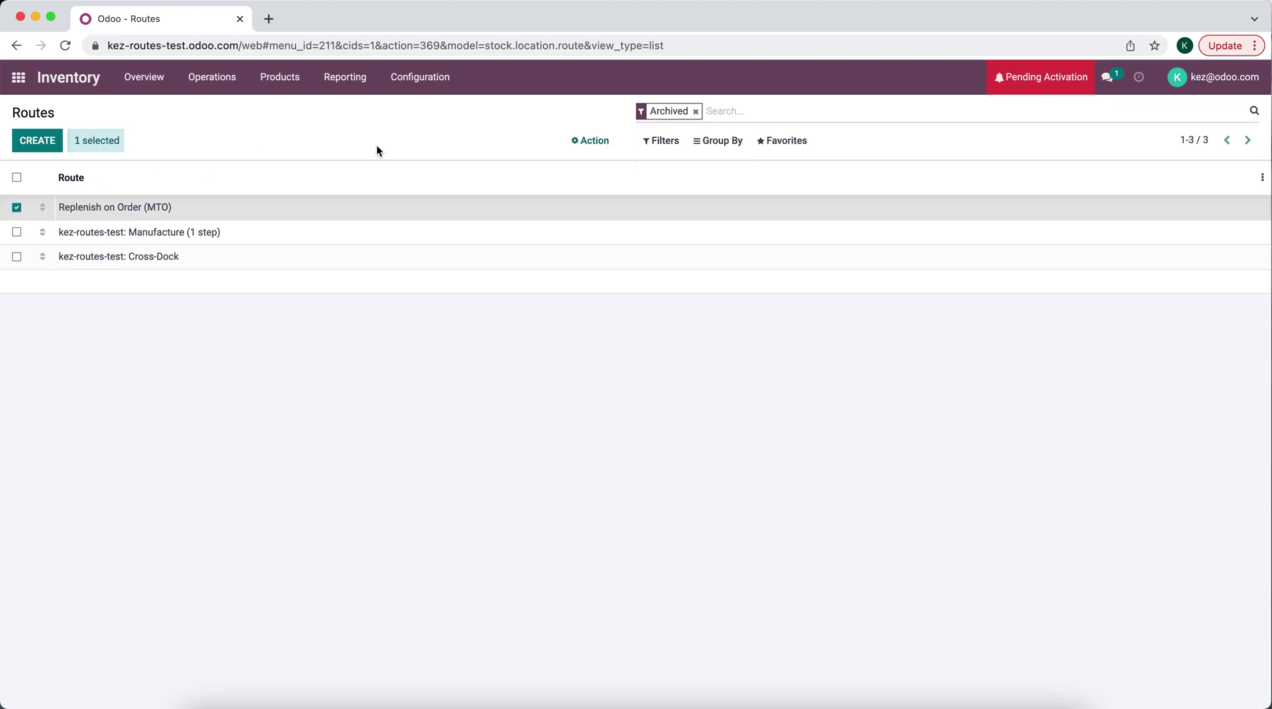
click(569, 144)
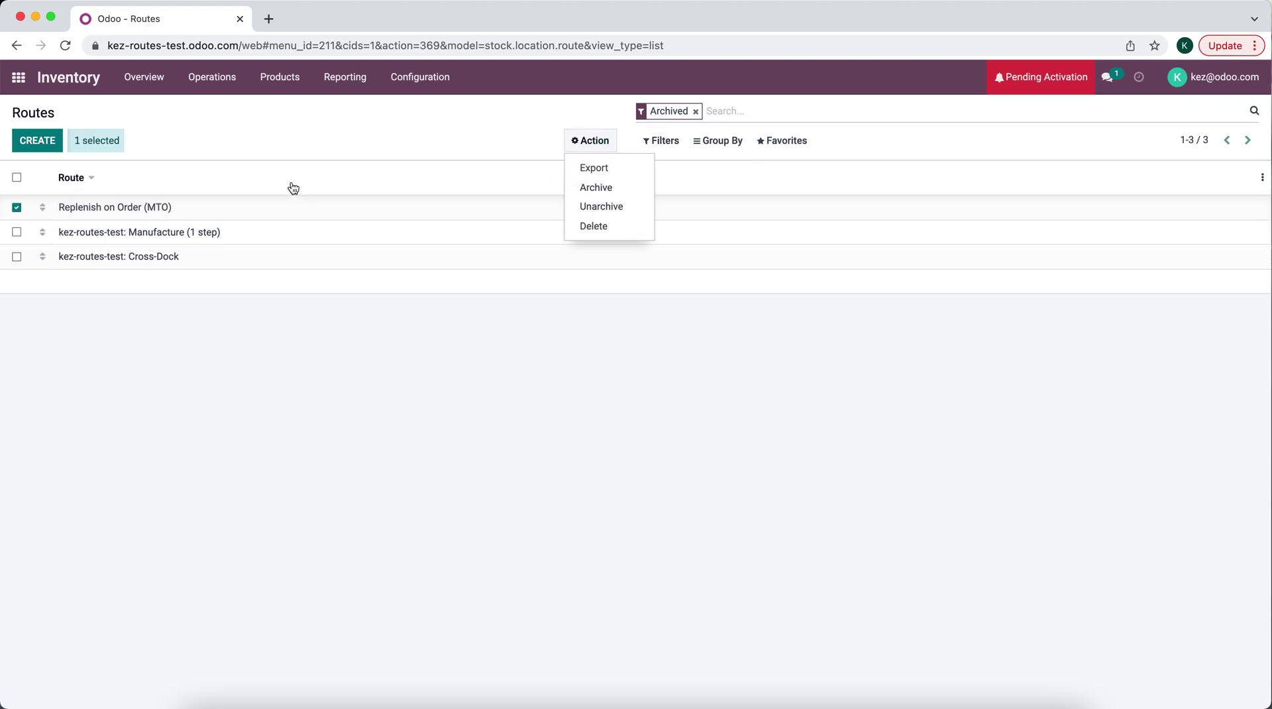
click(602, 208)
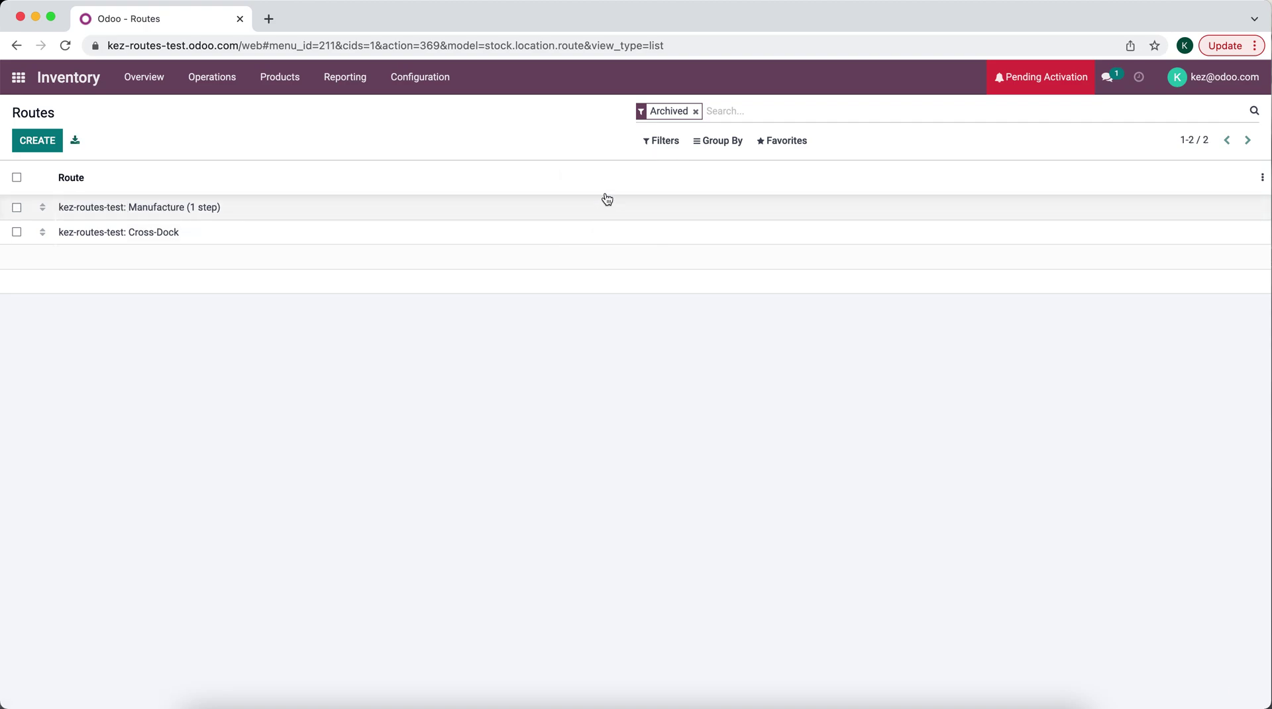
click(695, 111)
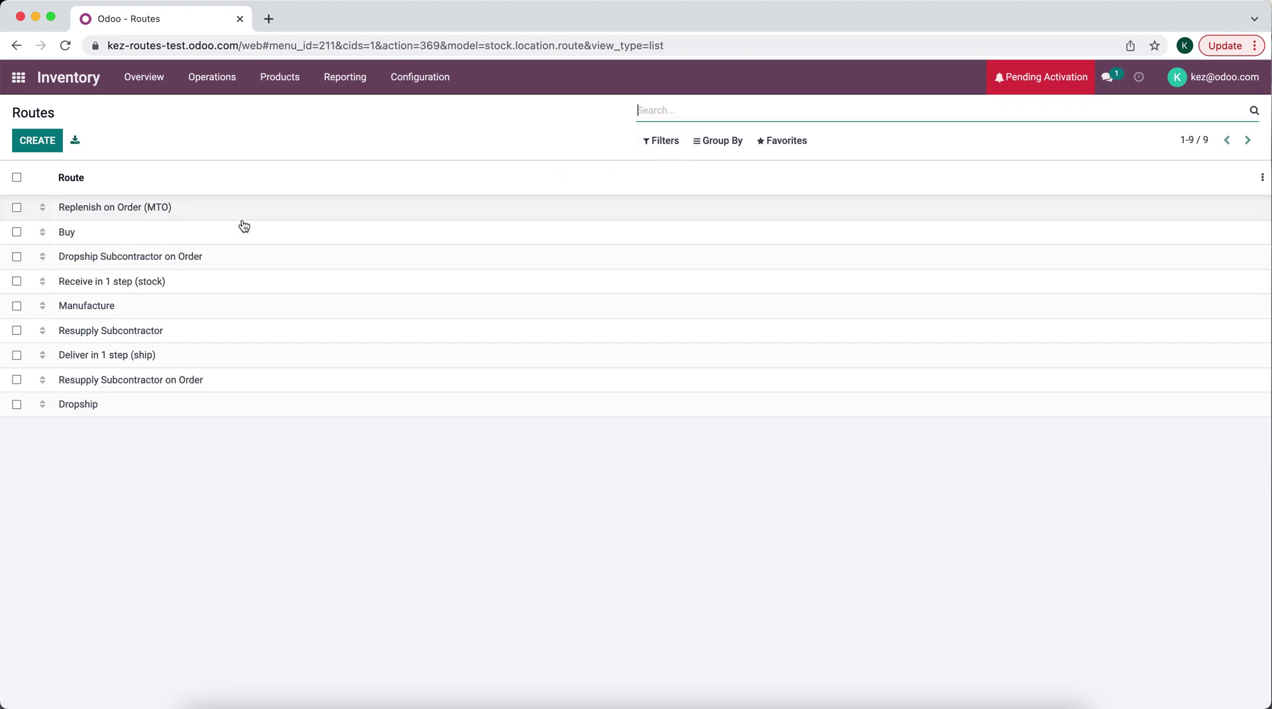
Step: Enable the Replenish on Order (MTO) route on the Final Product and save it
click(280, 78)
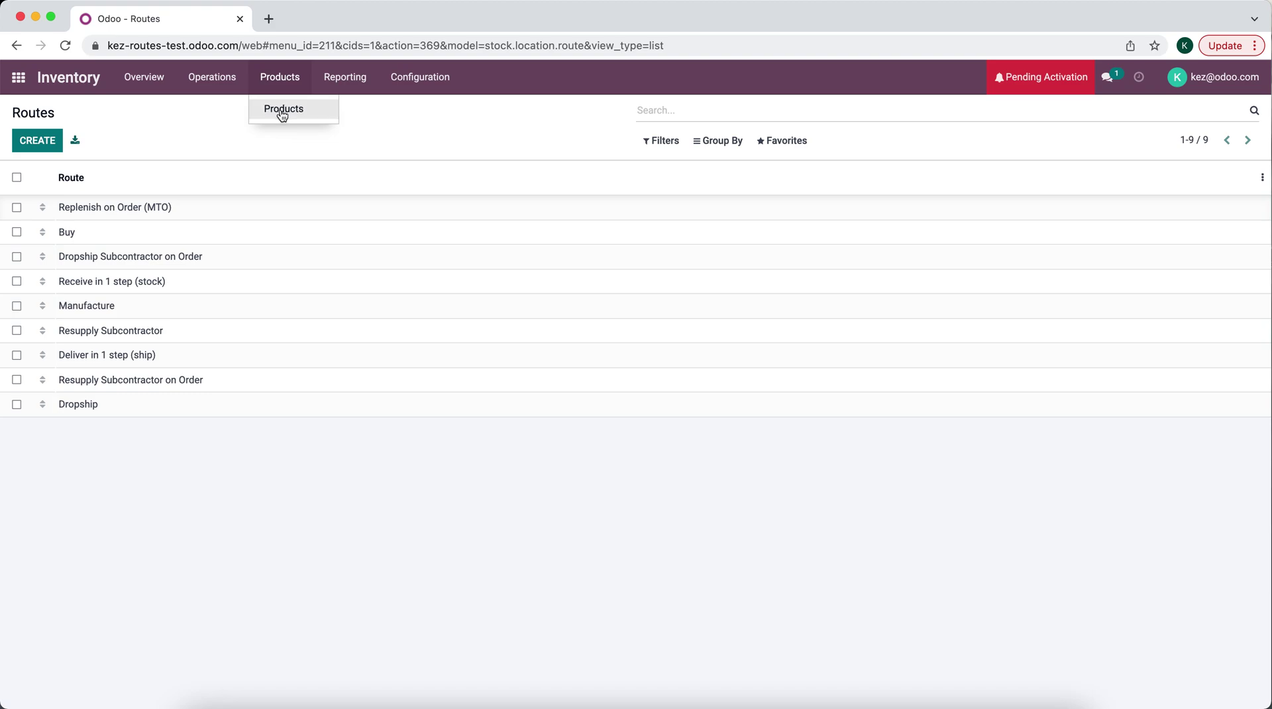
click(283, 108)
click(151, 208)
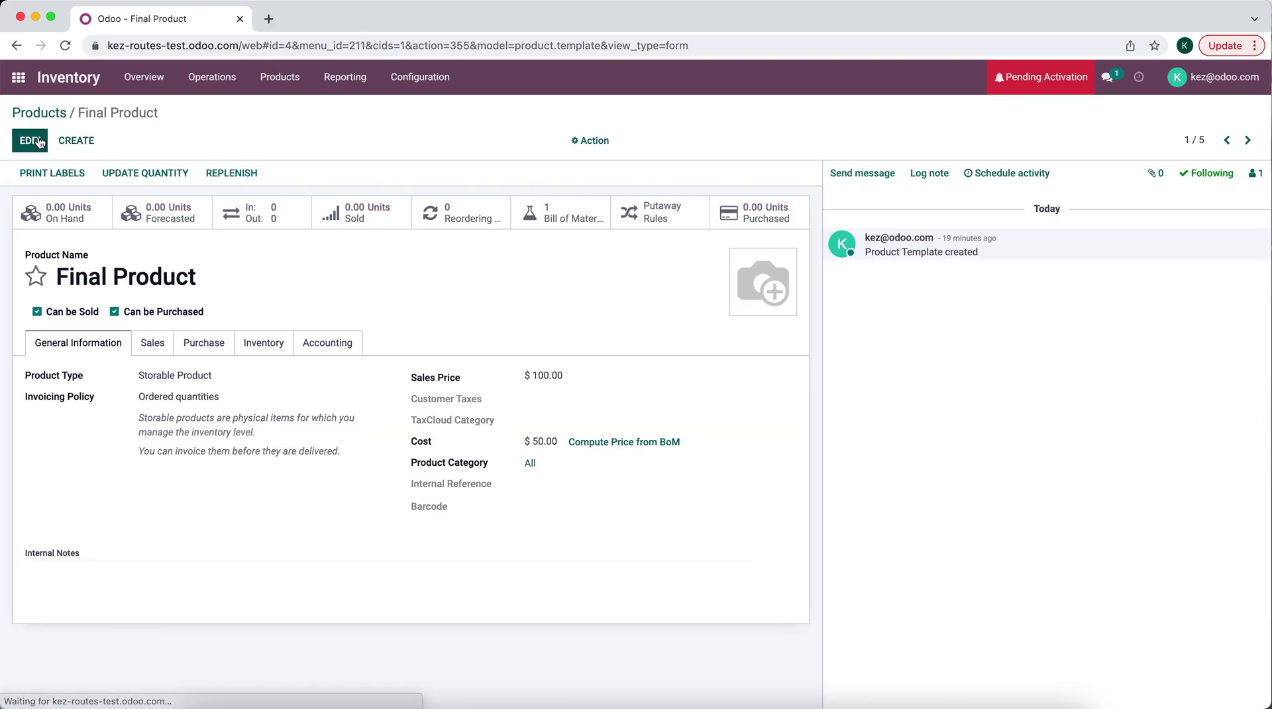
click(268, 349)
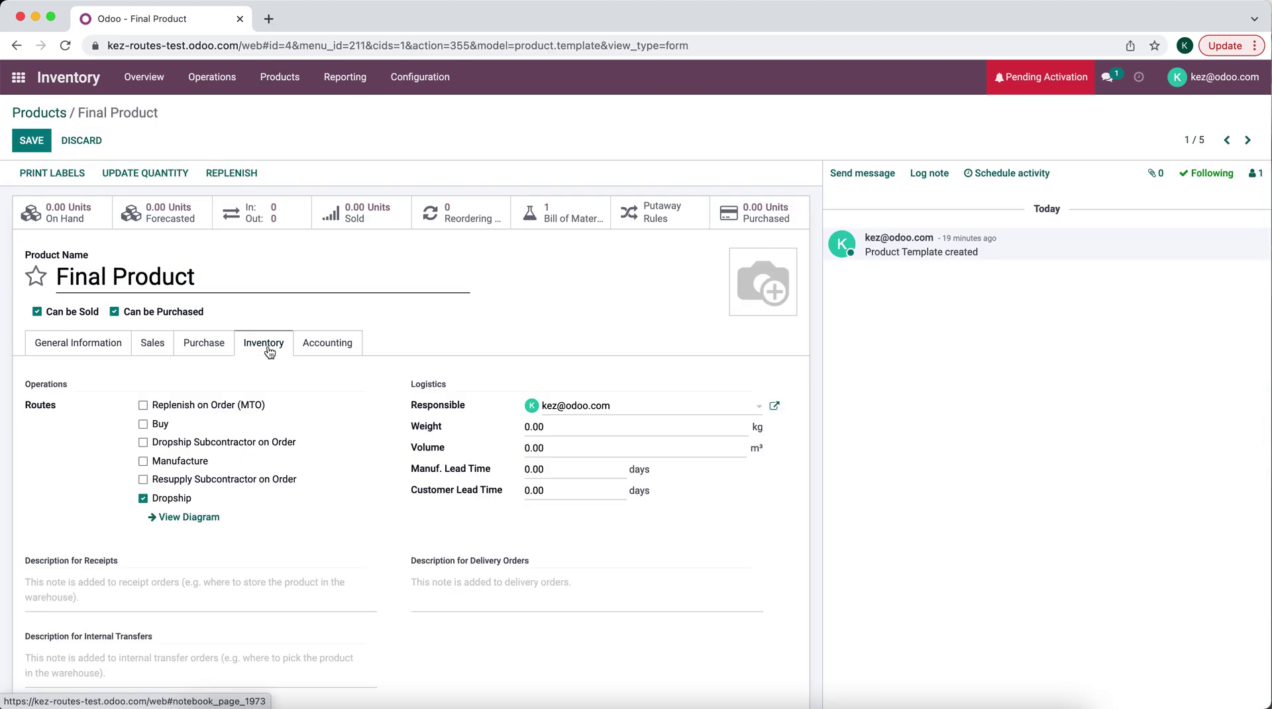
click(181, 403)
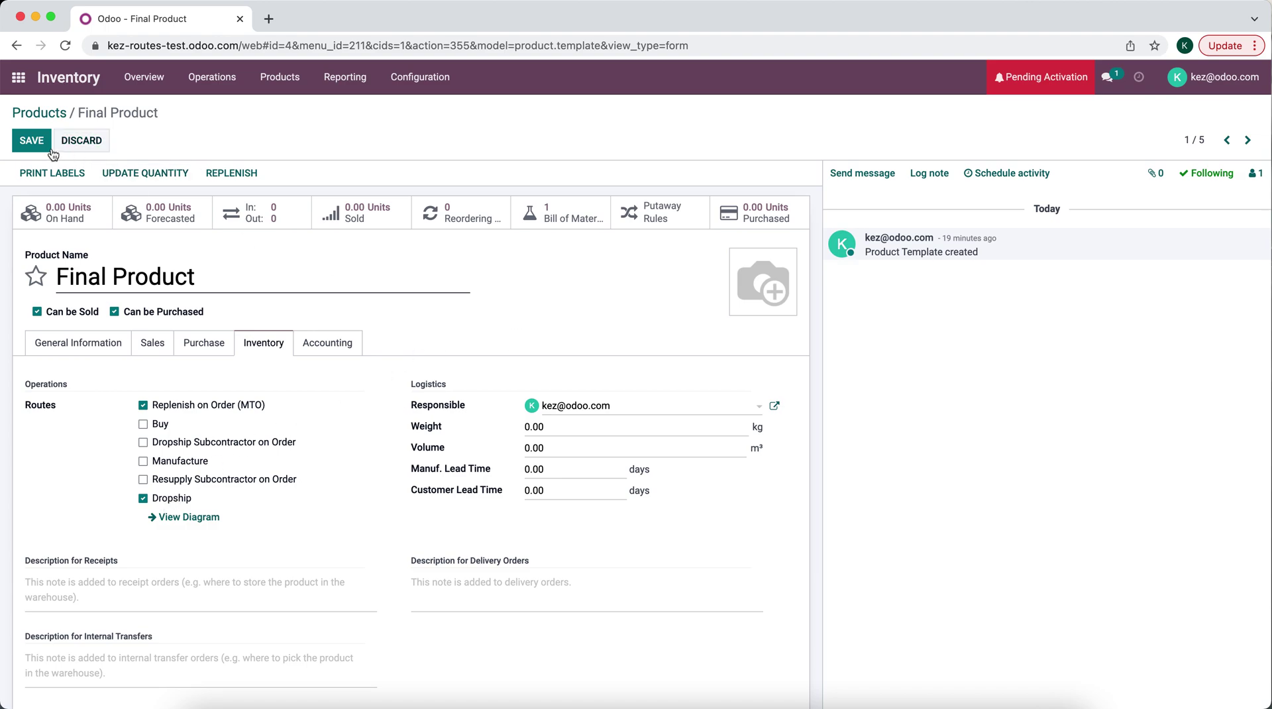
click(32, 141)
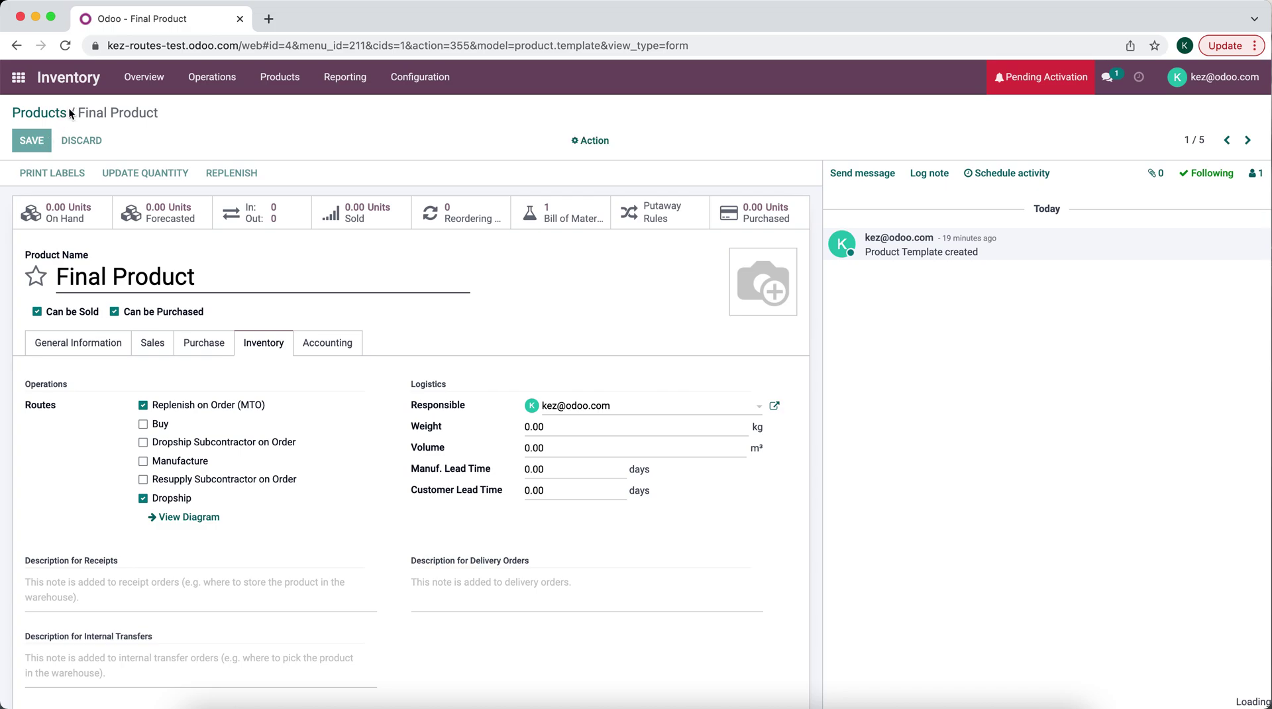
Step: Open Product A from the product list, have only the Dropship Subcontractor on Order route enabled, and save
click(46, 113)
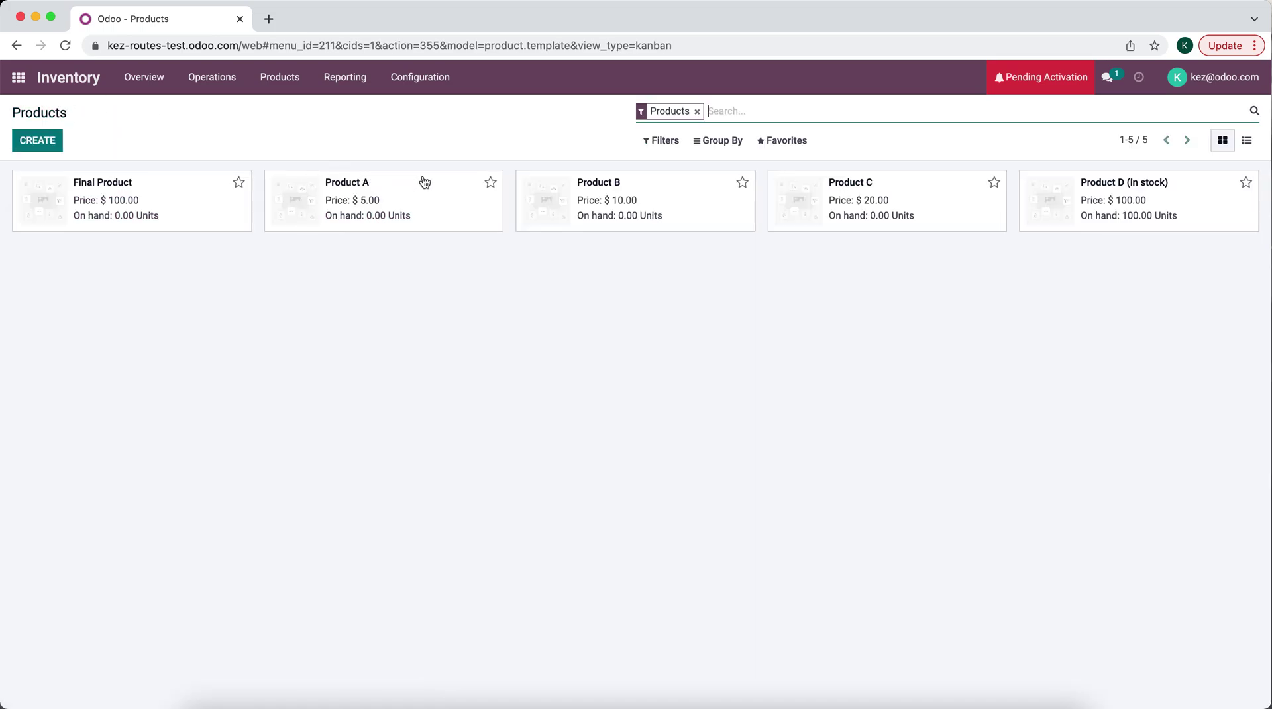
click(402, 202)
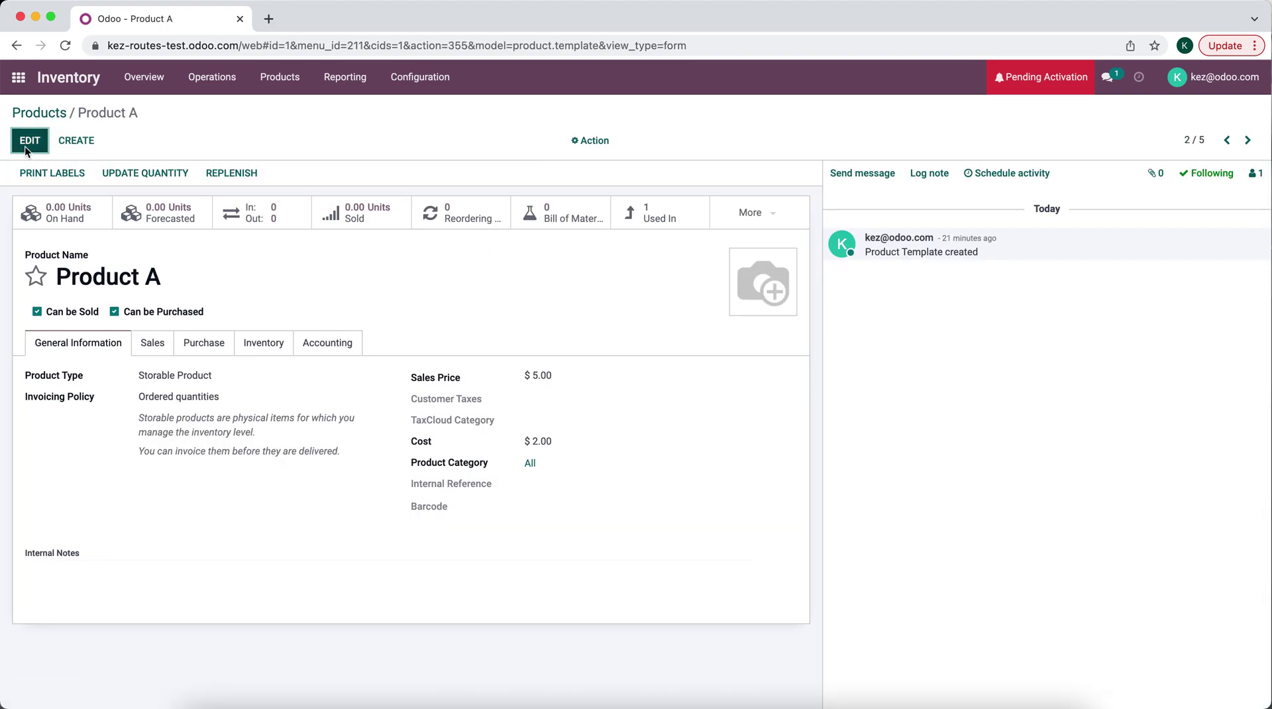
click(27, 142)
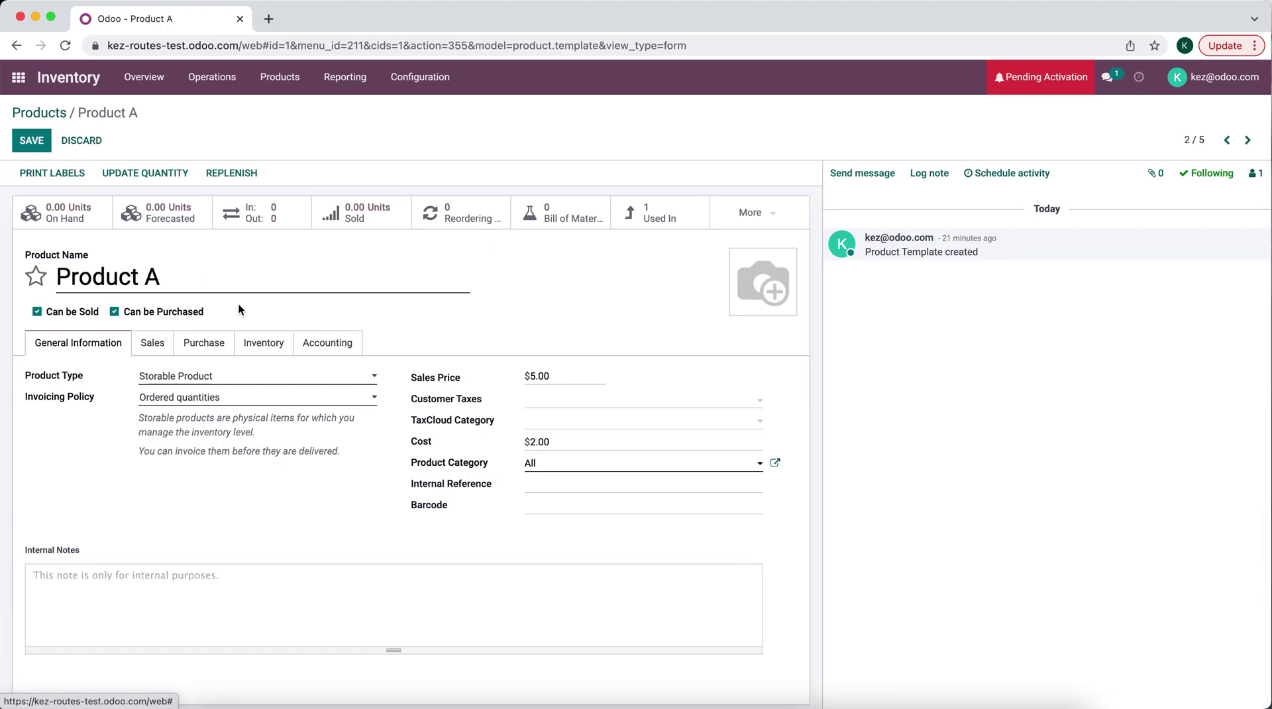
click(255, 346)
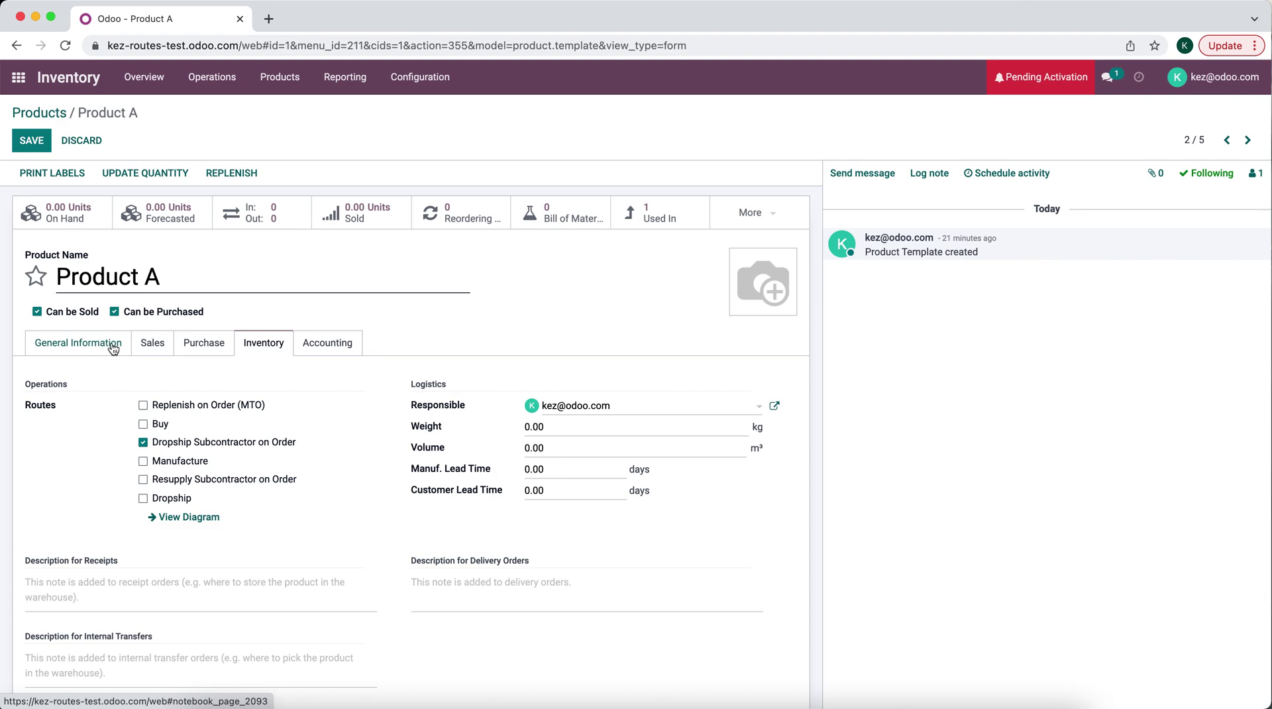
click(42, 141)
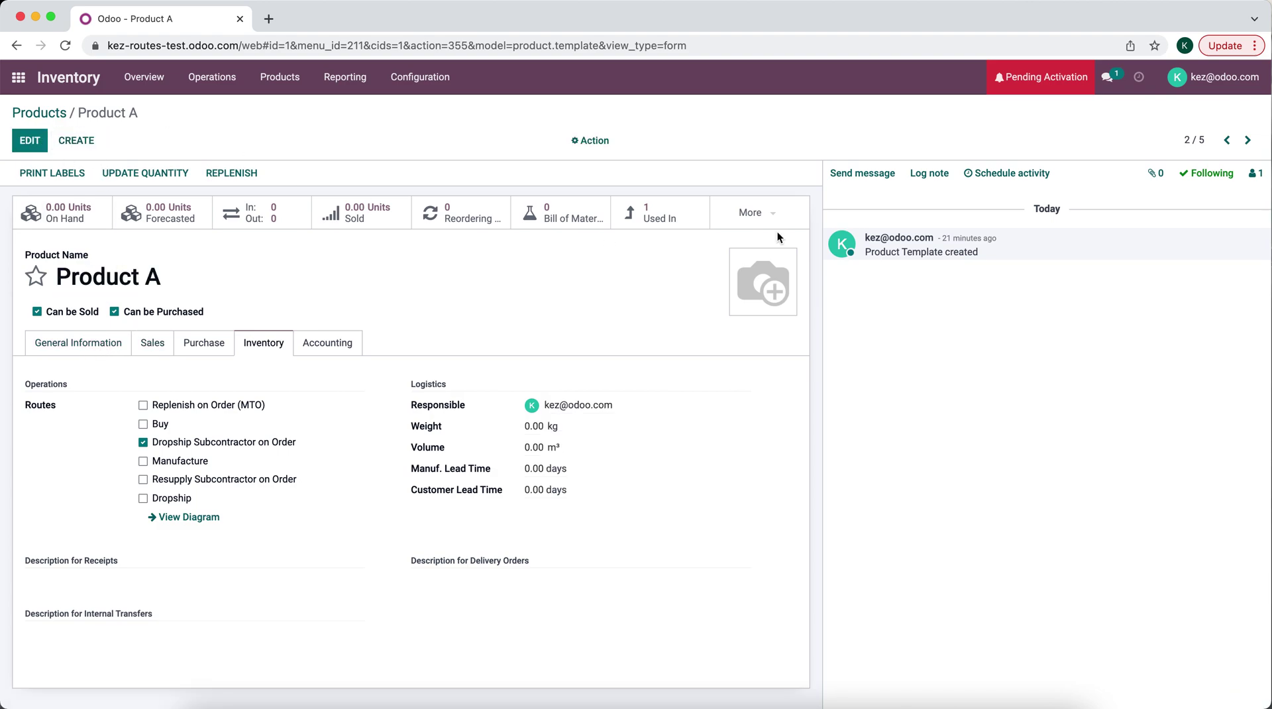
Step: On Product B, replace the Resupply Subcontractor on Order route with Dropship Subcontractor on Order and save
click(1248, 141)
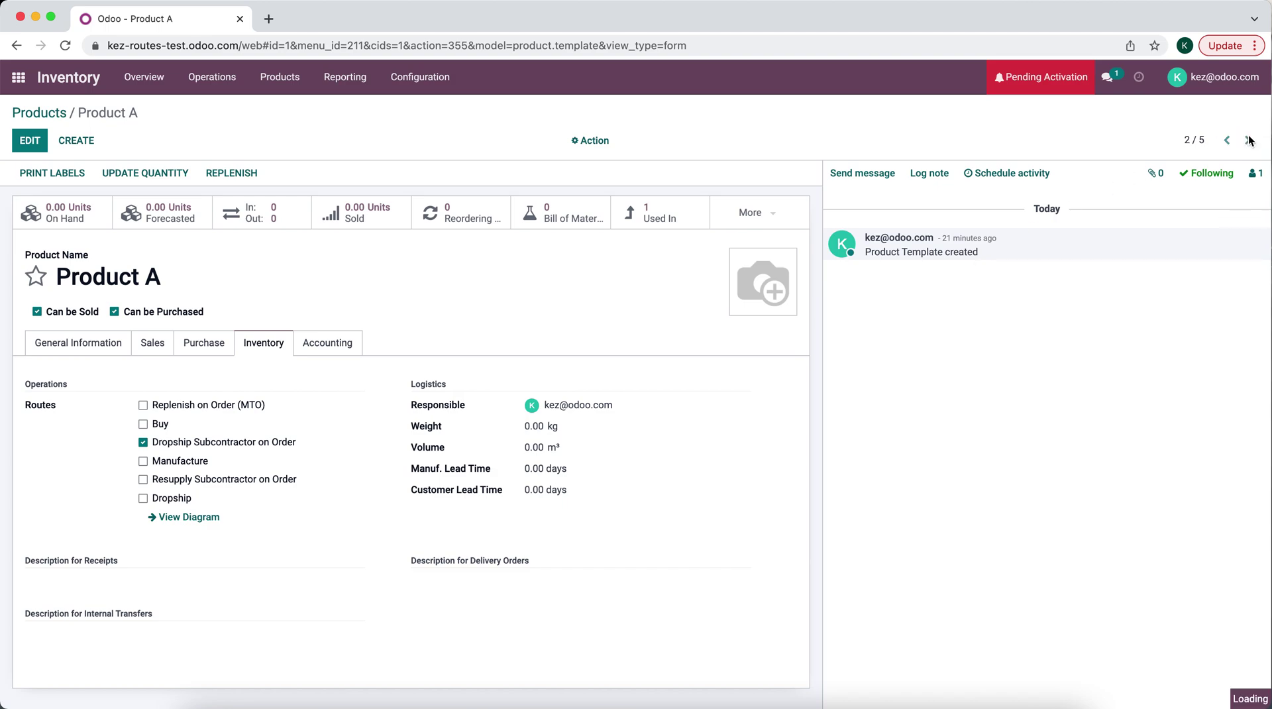
click(30, 147)
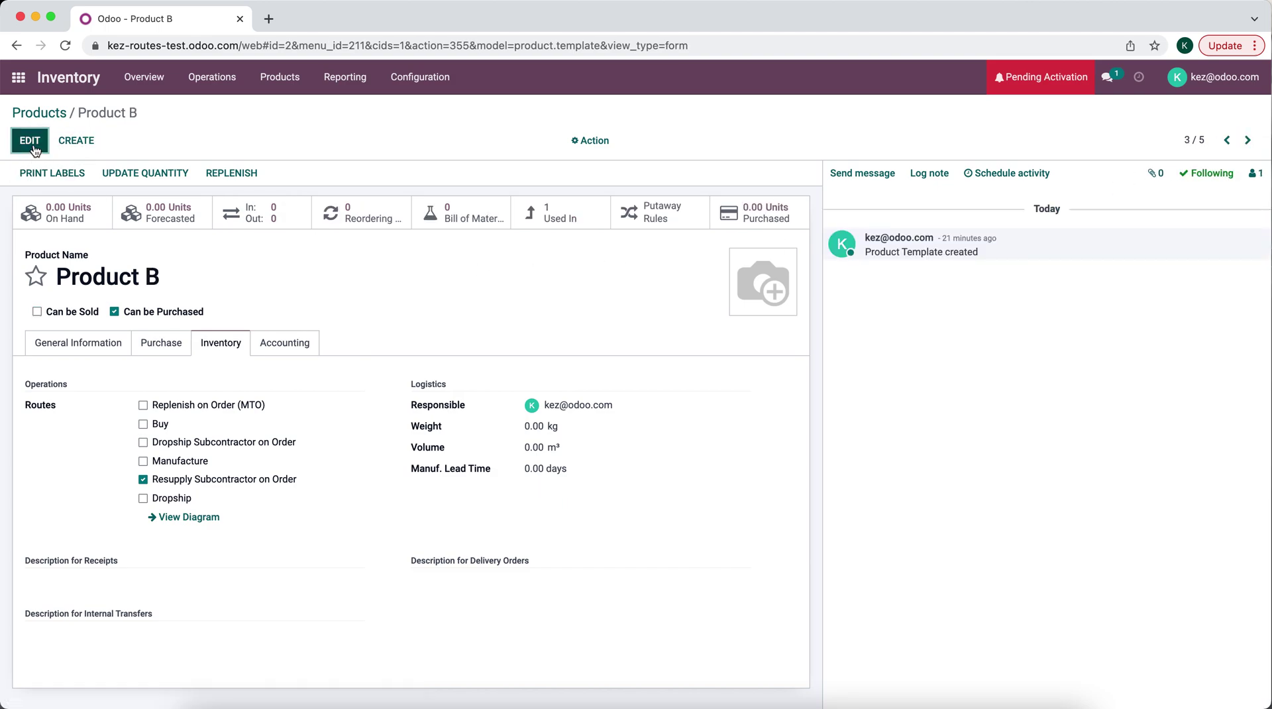
click(143, 479)
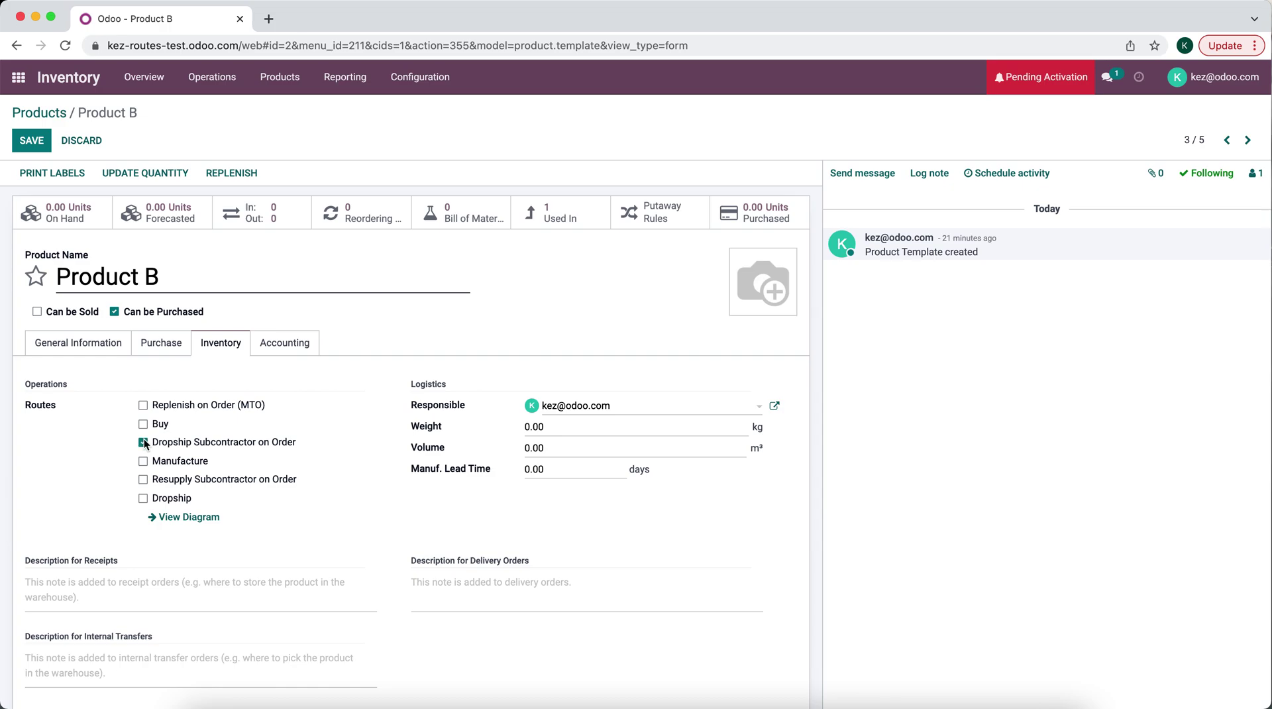
click(32, 141)
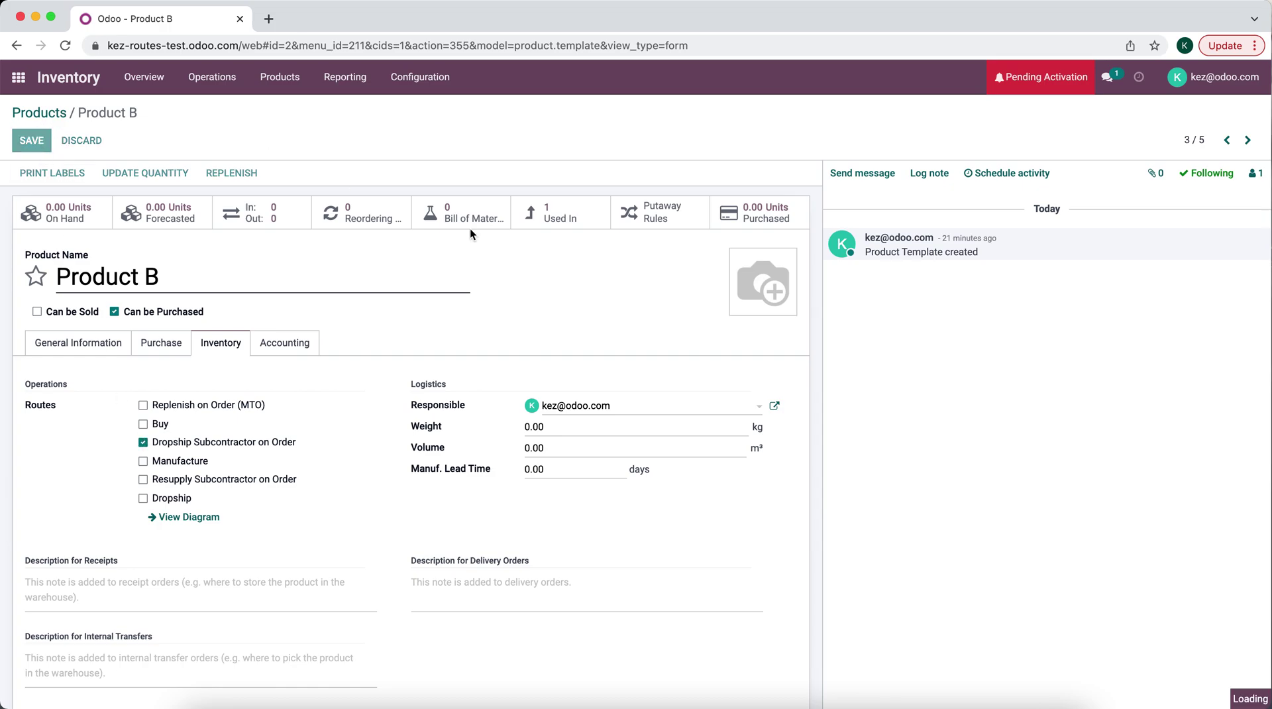
Step: Switch Product C from Resupply Subcontractor on Order to the Dropship Subcontractor on Order route and save it
click(1248, 141)
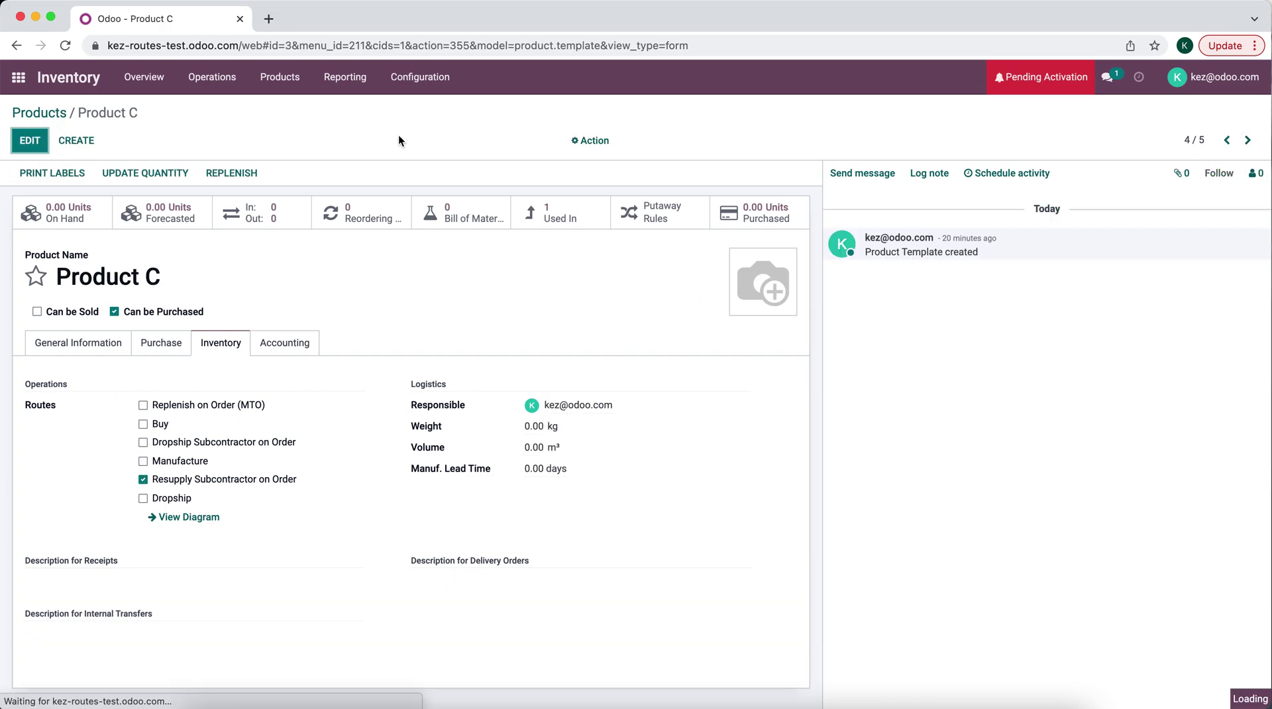
click(33, 141)
click(143, 442)
click(143, 479)
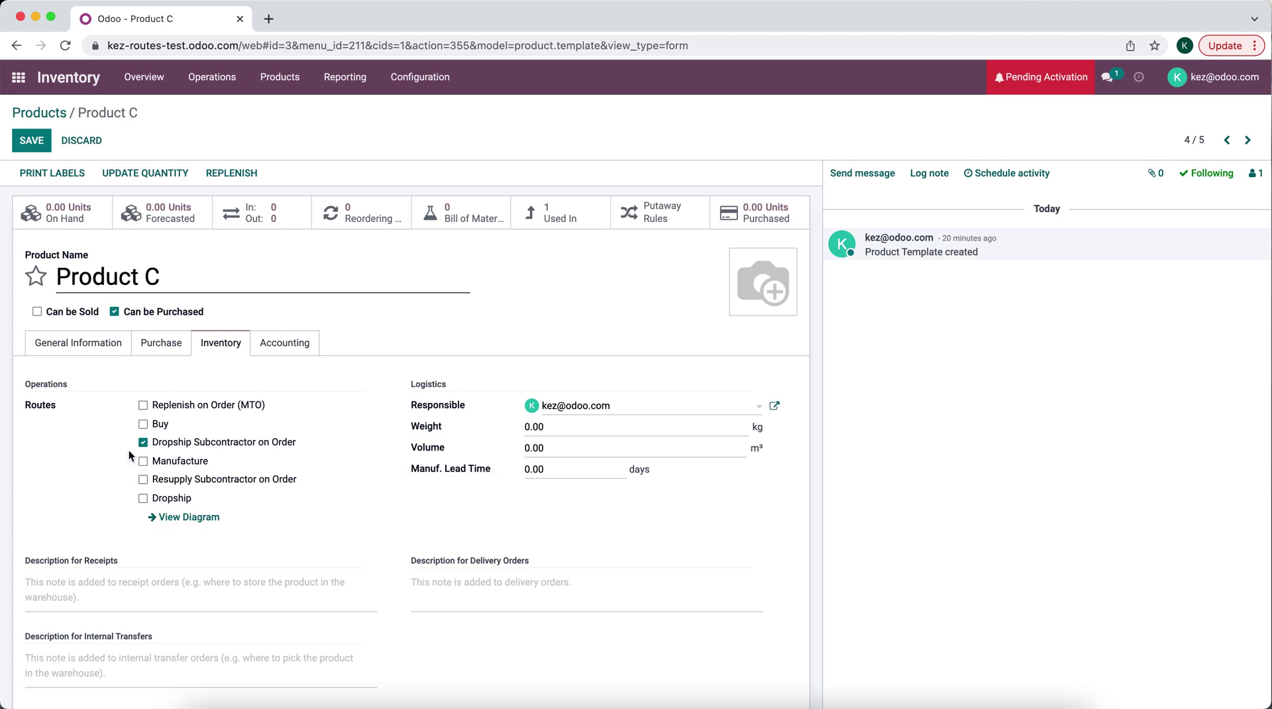
key(ctrl+s)
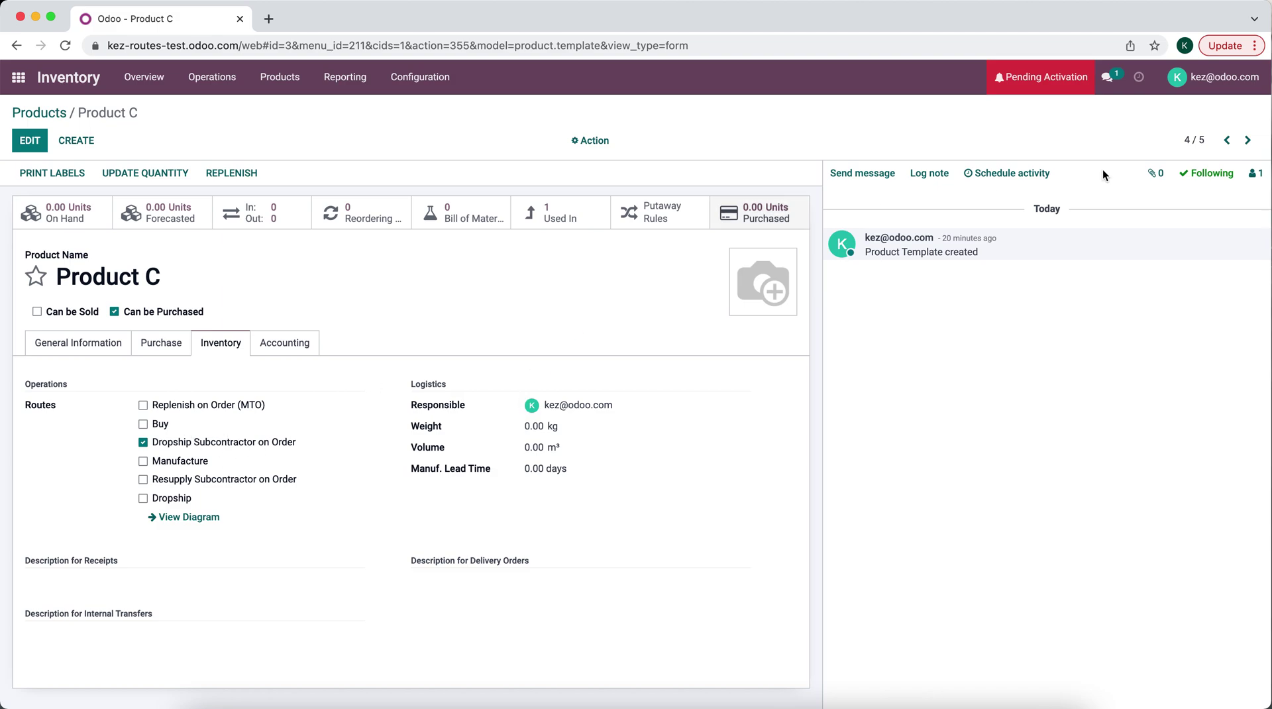
Step: On Product D (in stock), enable Resupply Subcontractor on Order alongside the Buy route and save
click(1247, 140)
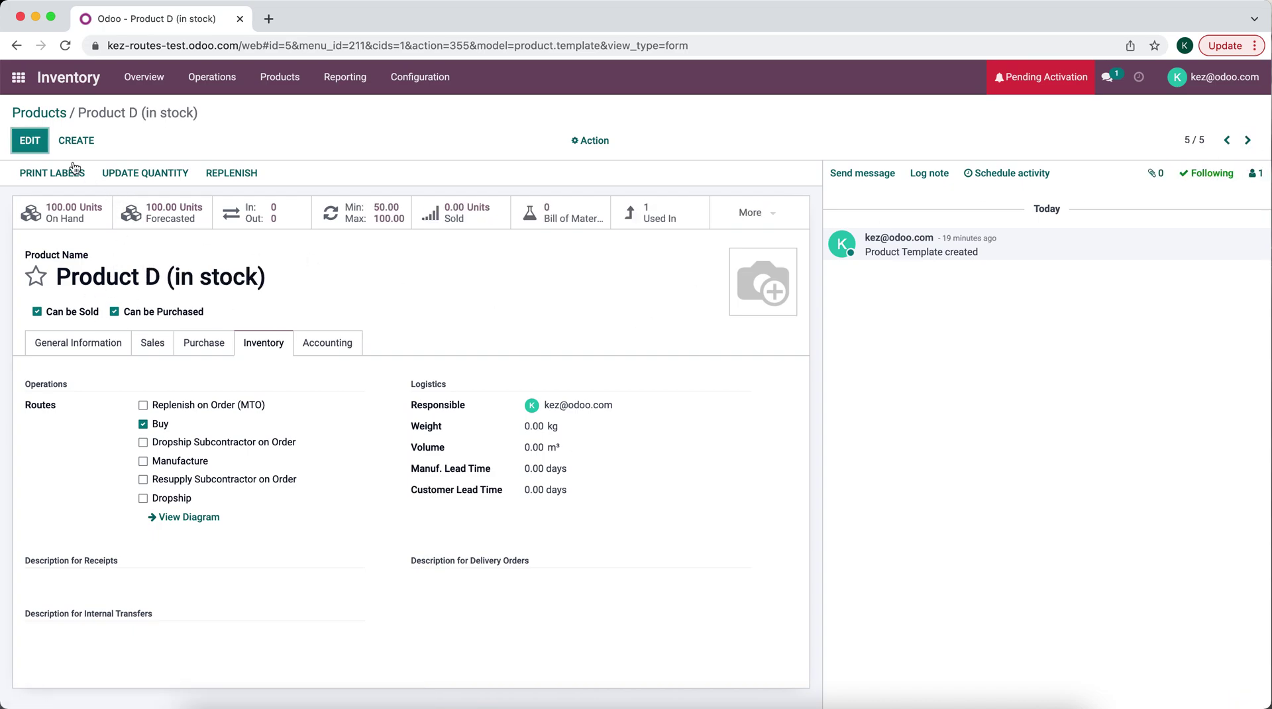
click(30, 140)
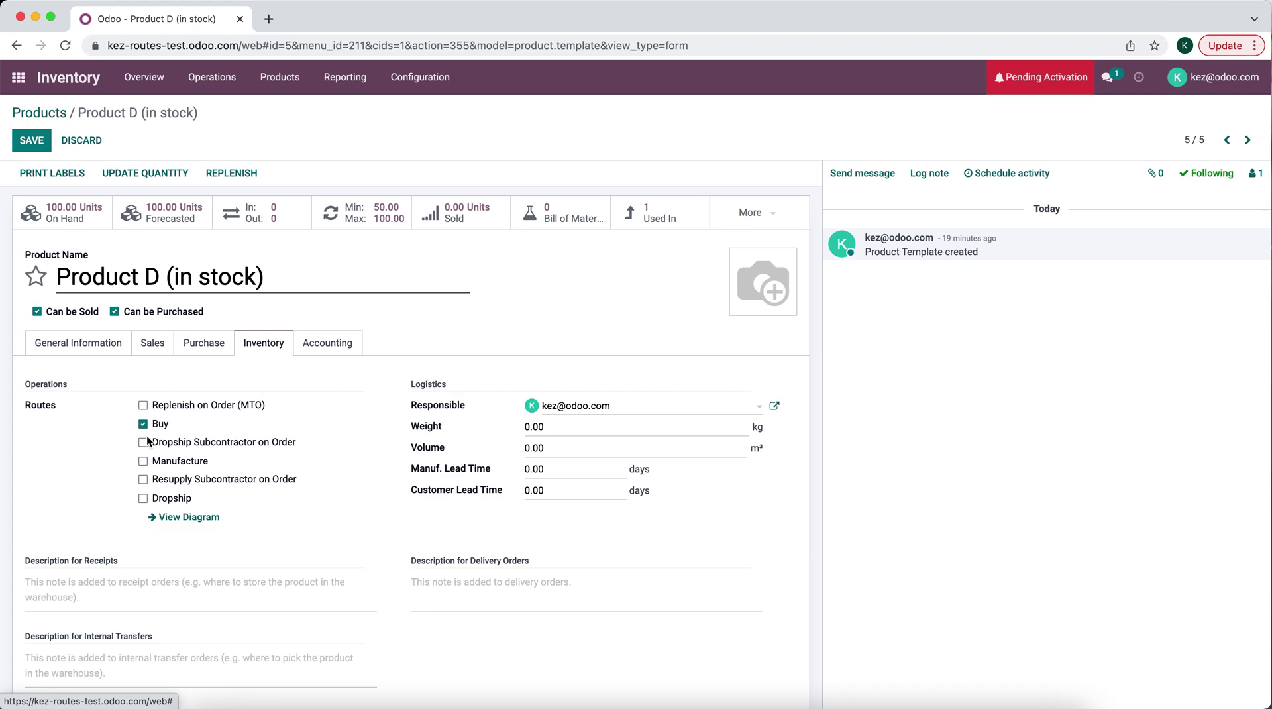
click(143, 479)
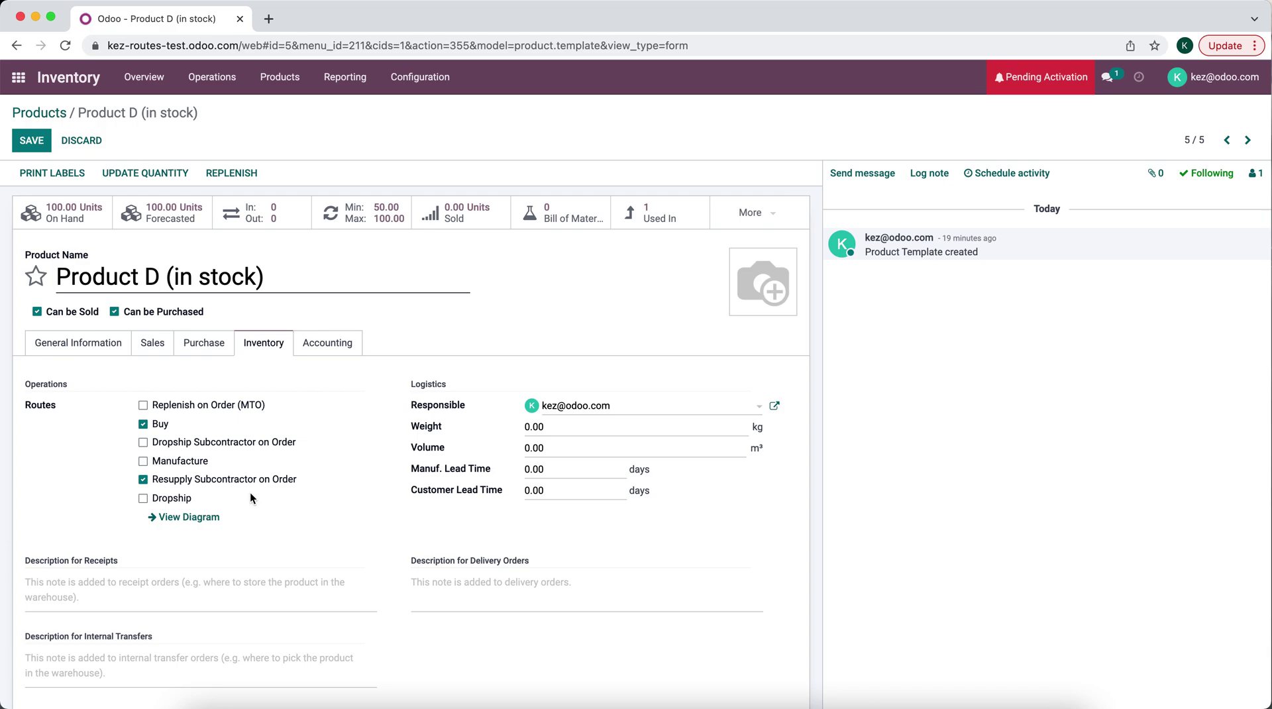
click(37, 138)
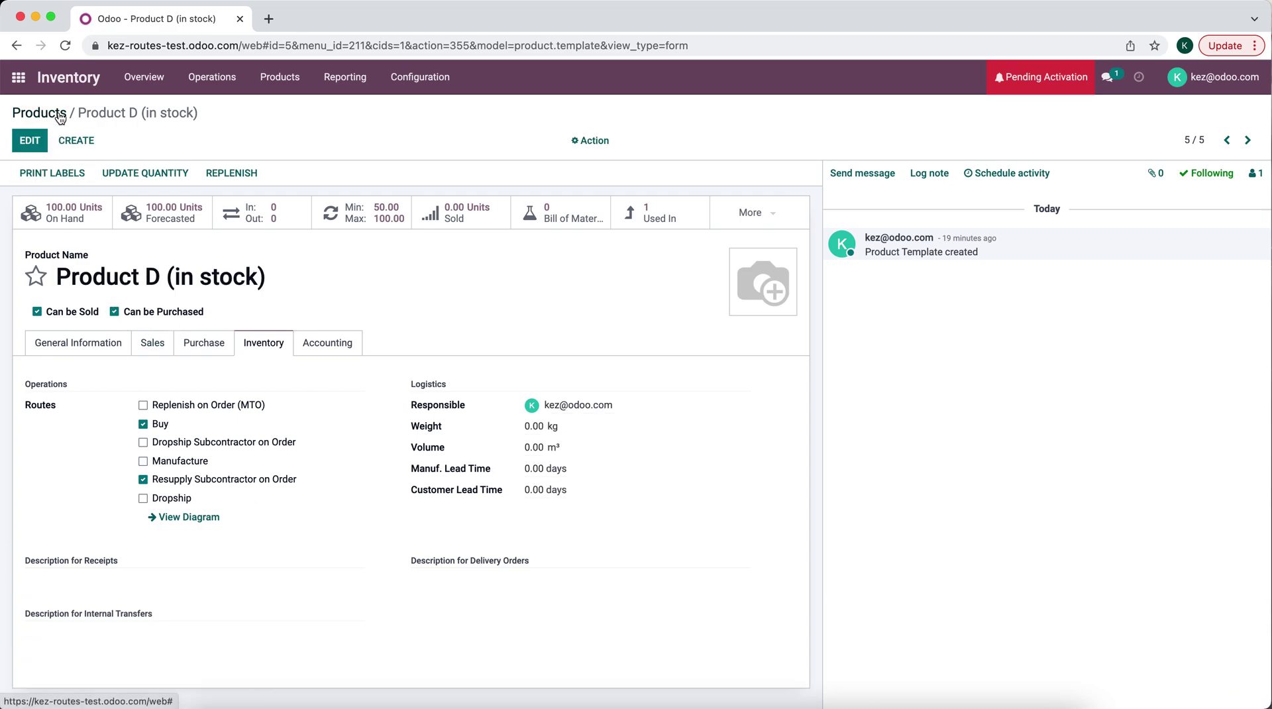
Step: Review the operation types in the Inventory overview and return to the product list
click(40, 113)
click(151, 93)
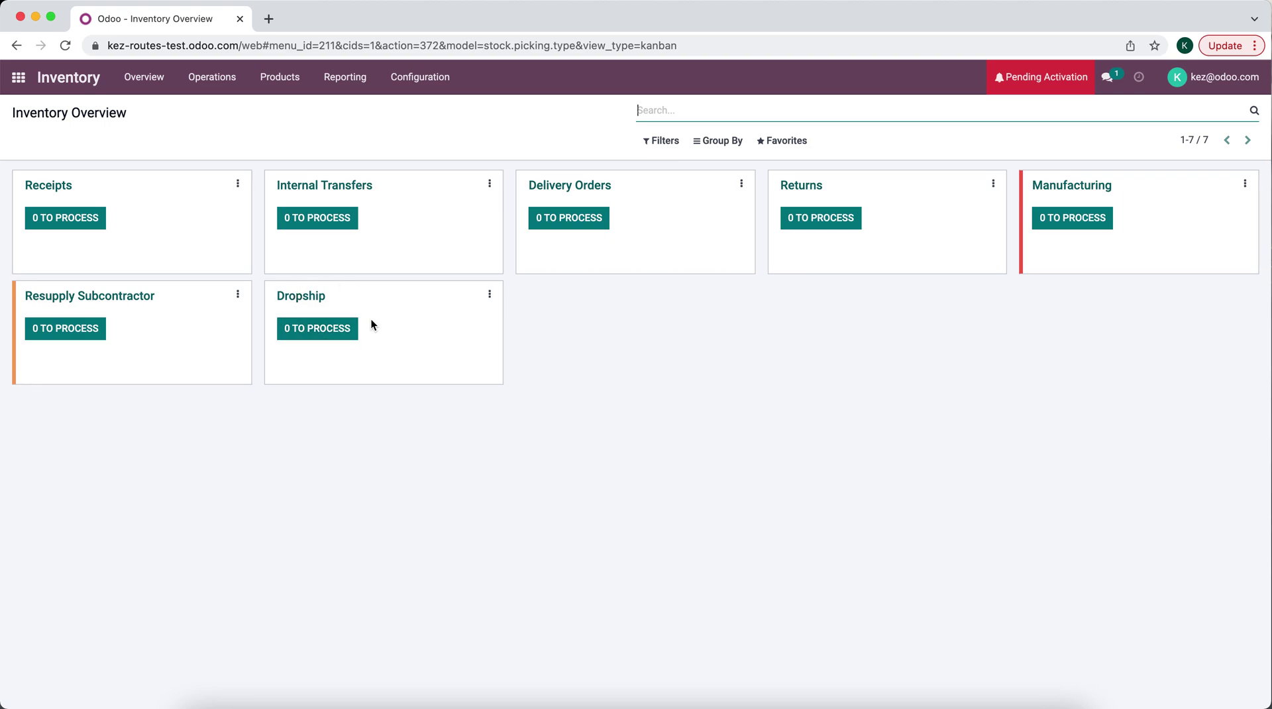
click(271, 78)
click(276, 108)
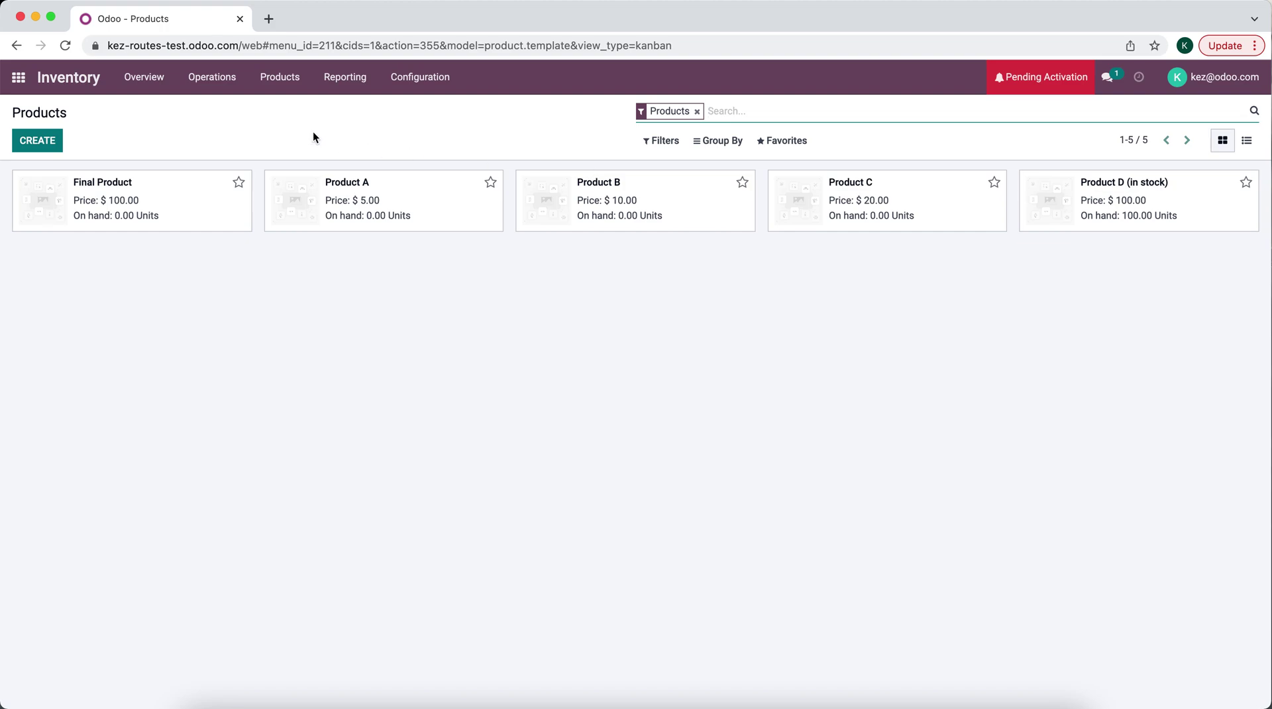
Step: In Sales, create a quotation for a new customer, Customer 1, with one Final Product line, and save it
click(19, 78)
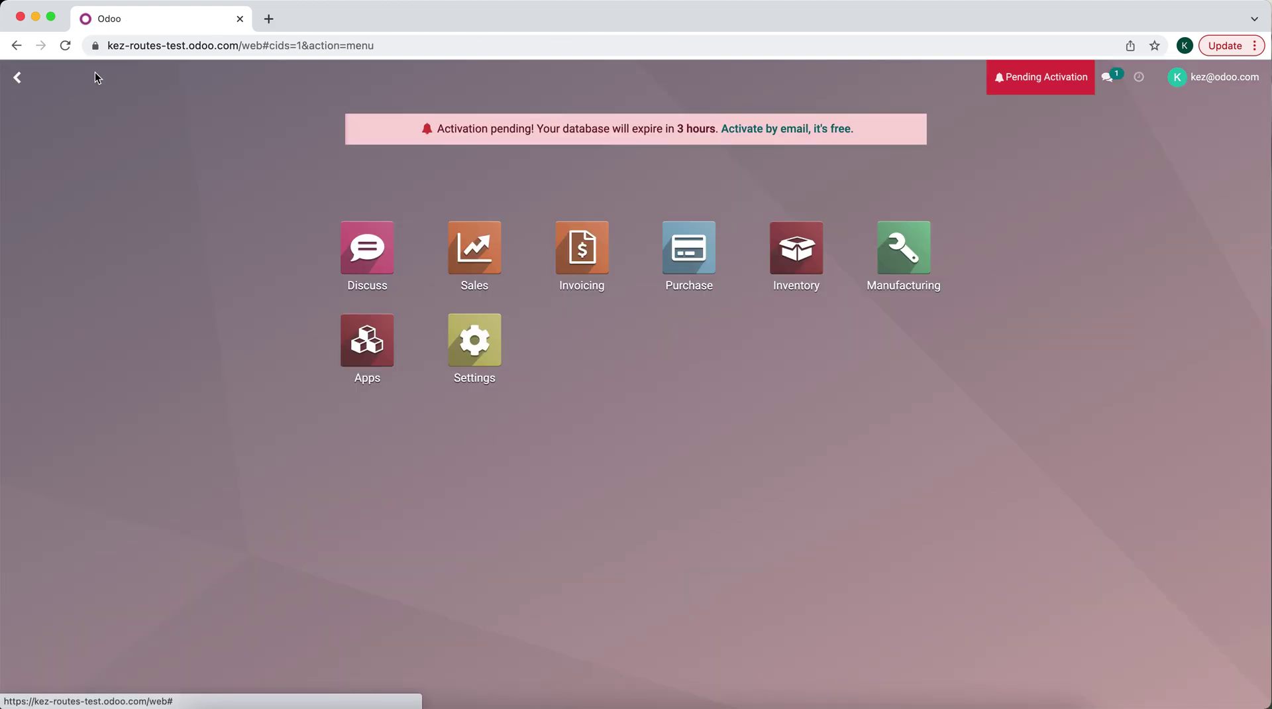
click(490, 253)
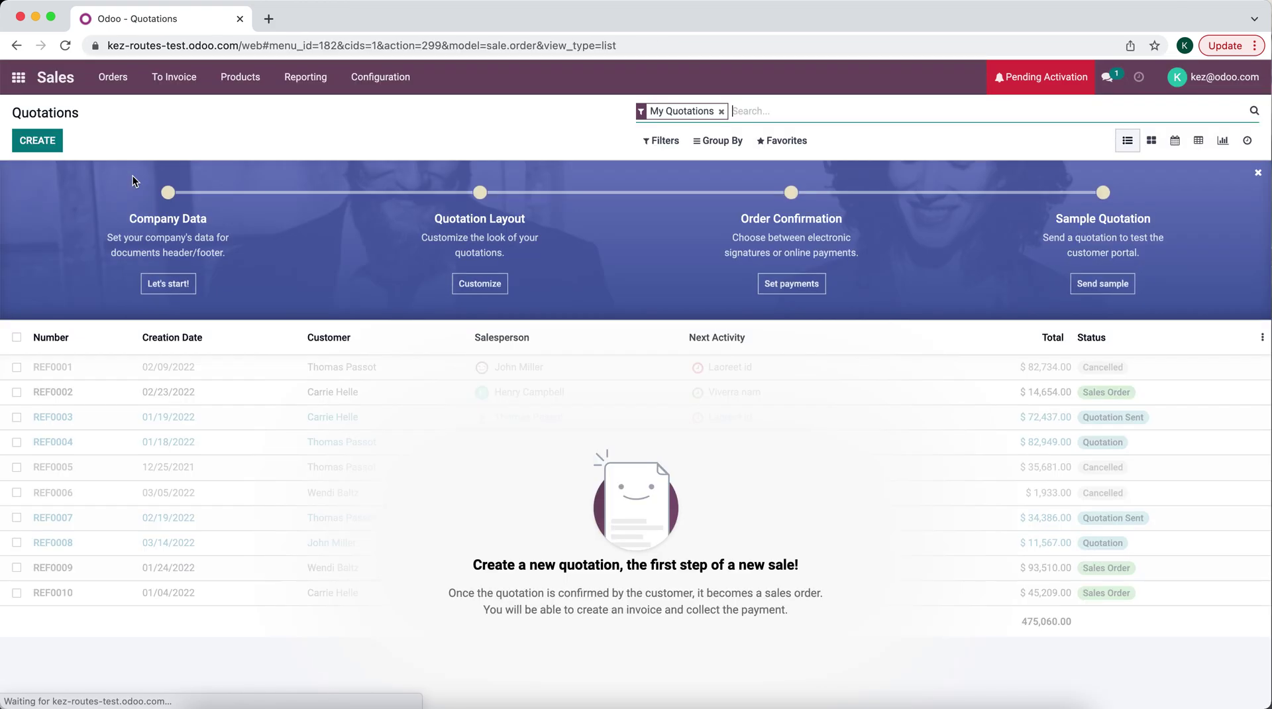
click(63, 150)
text(Customer 1)
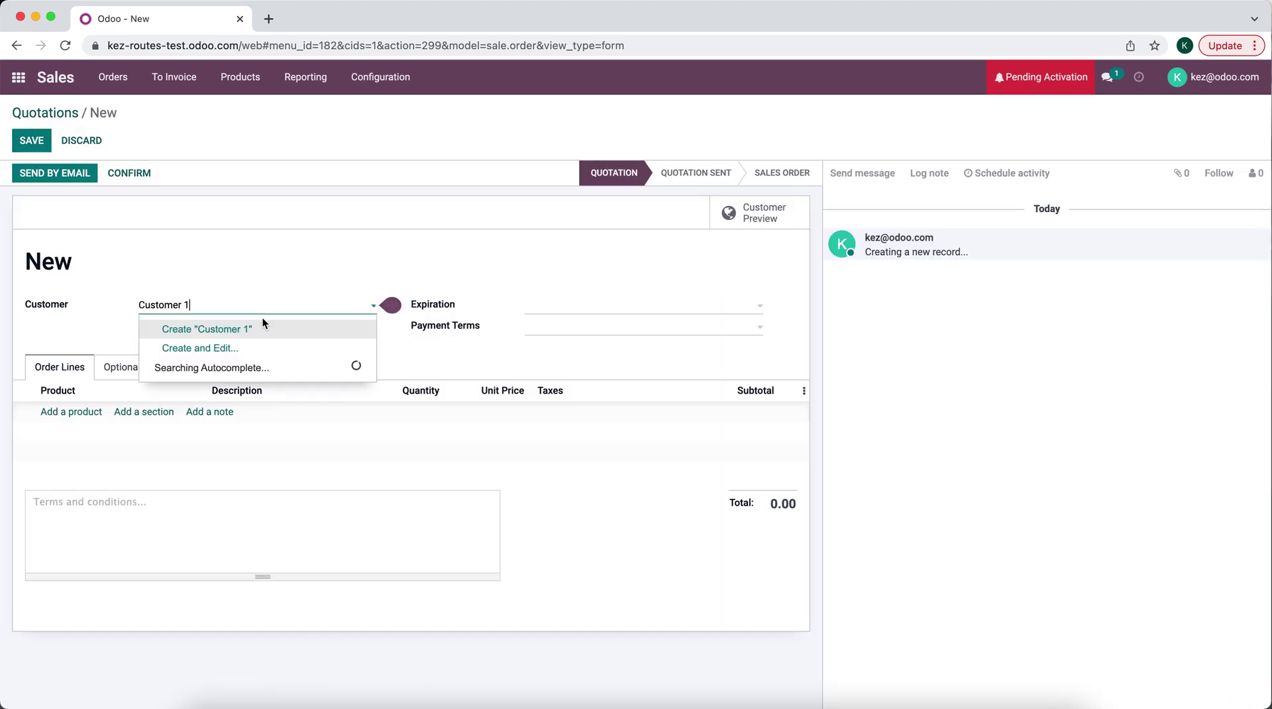
click(258, 327)
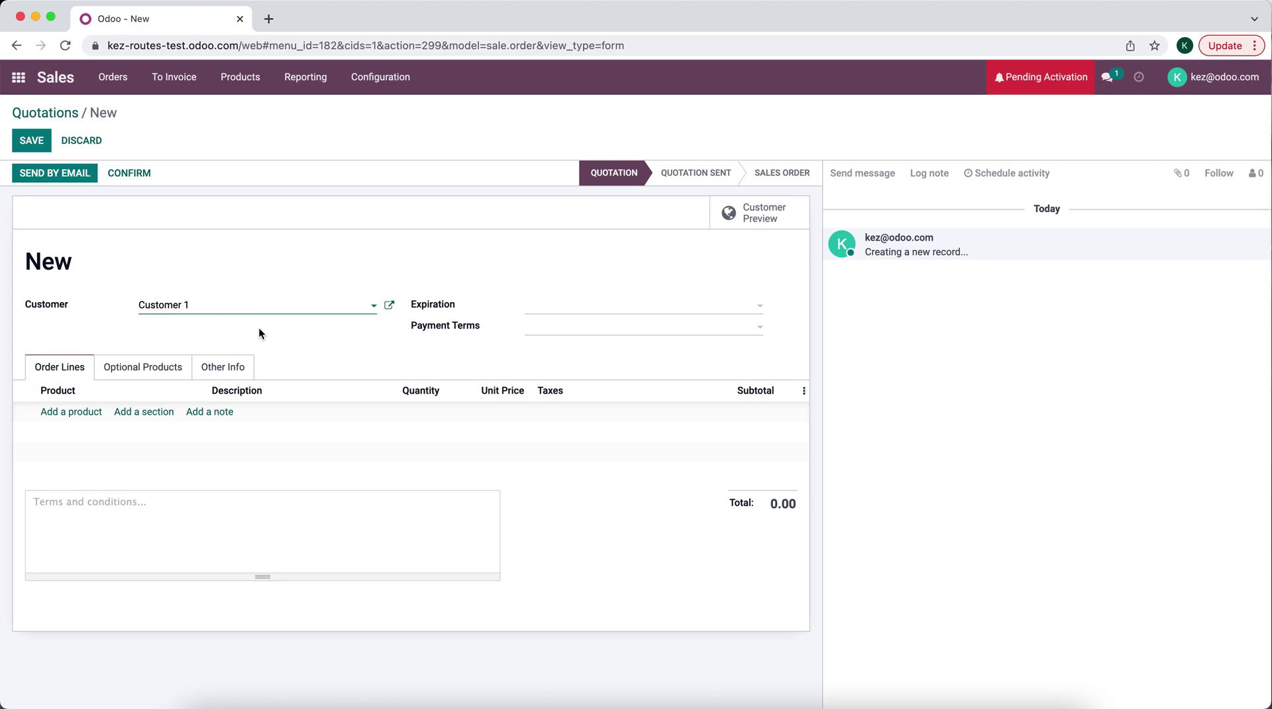
click(75, 415)
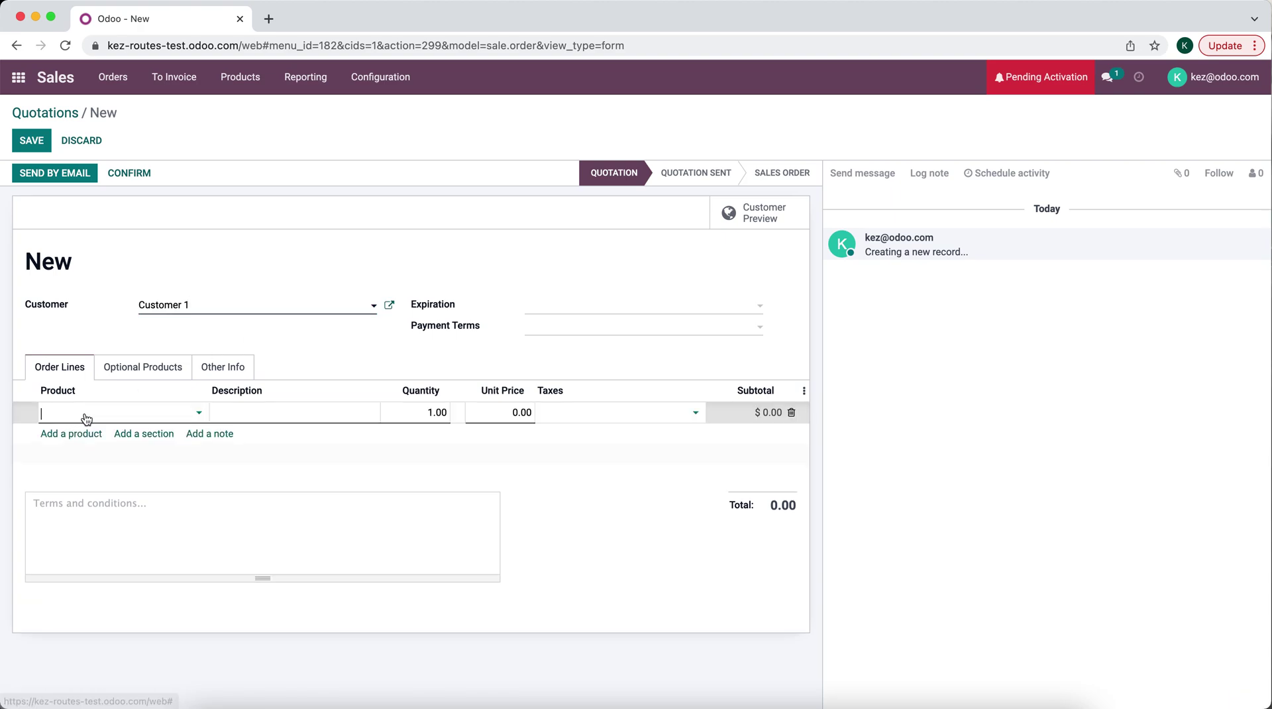
click(86, 435)
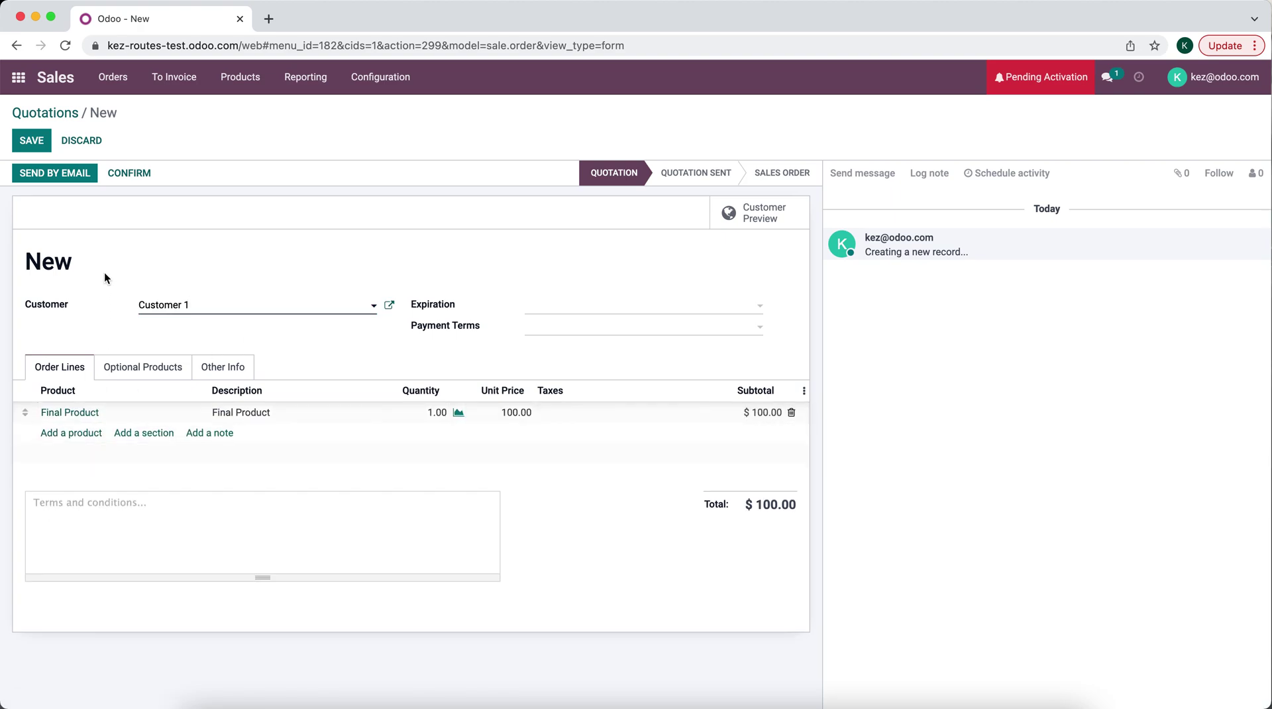
click(31, 141)
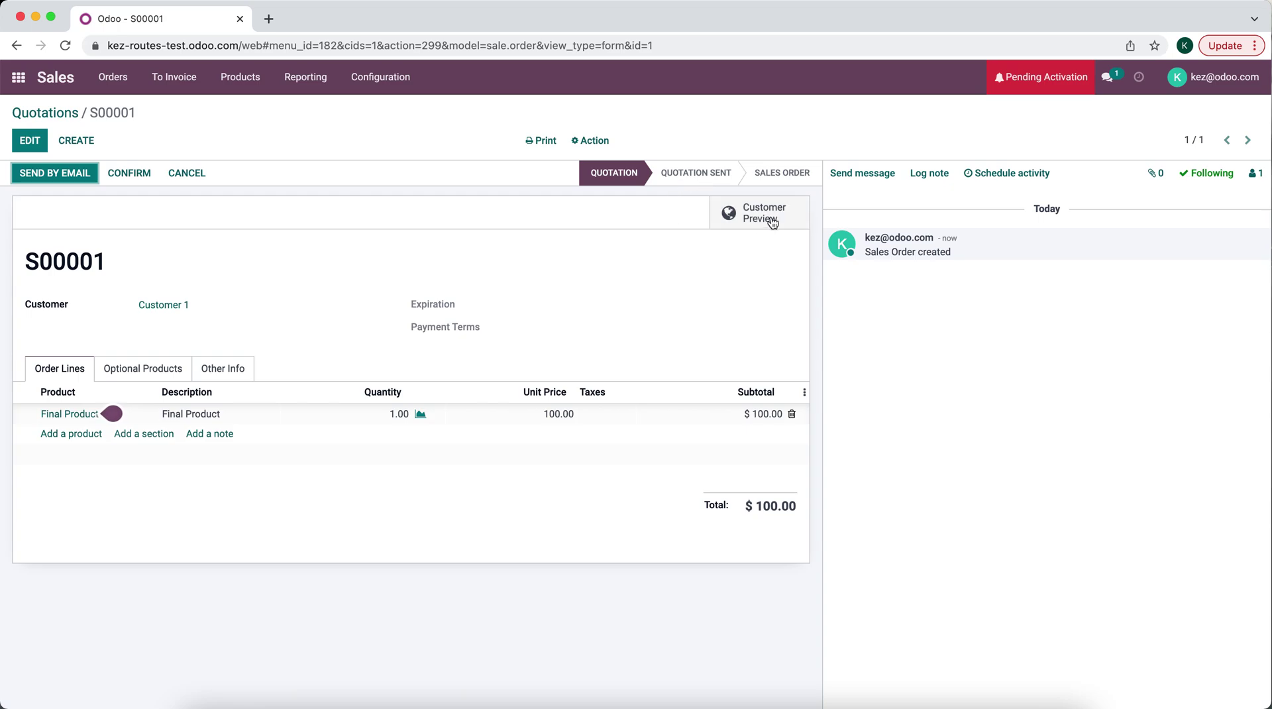
Step: Try to confirm the Customer 1 quotation as a sales order
click(139, 174)
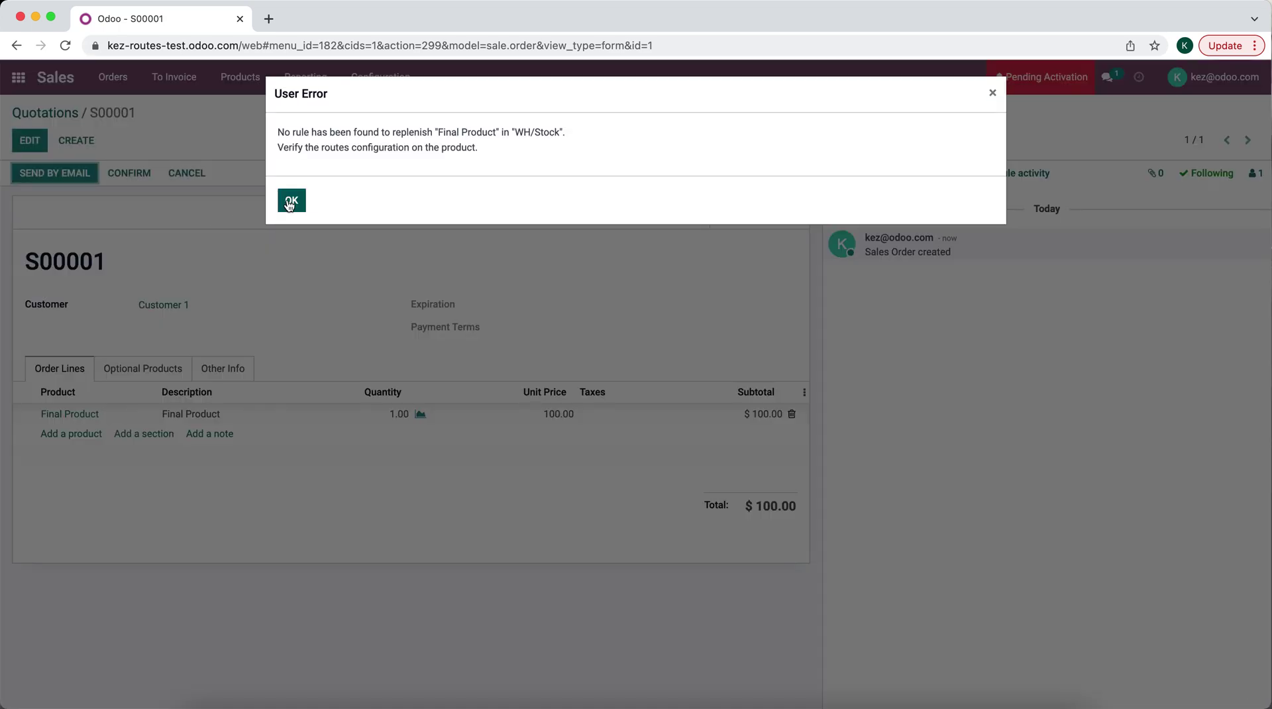
click(290, 202)
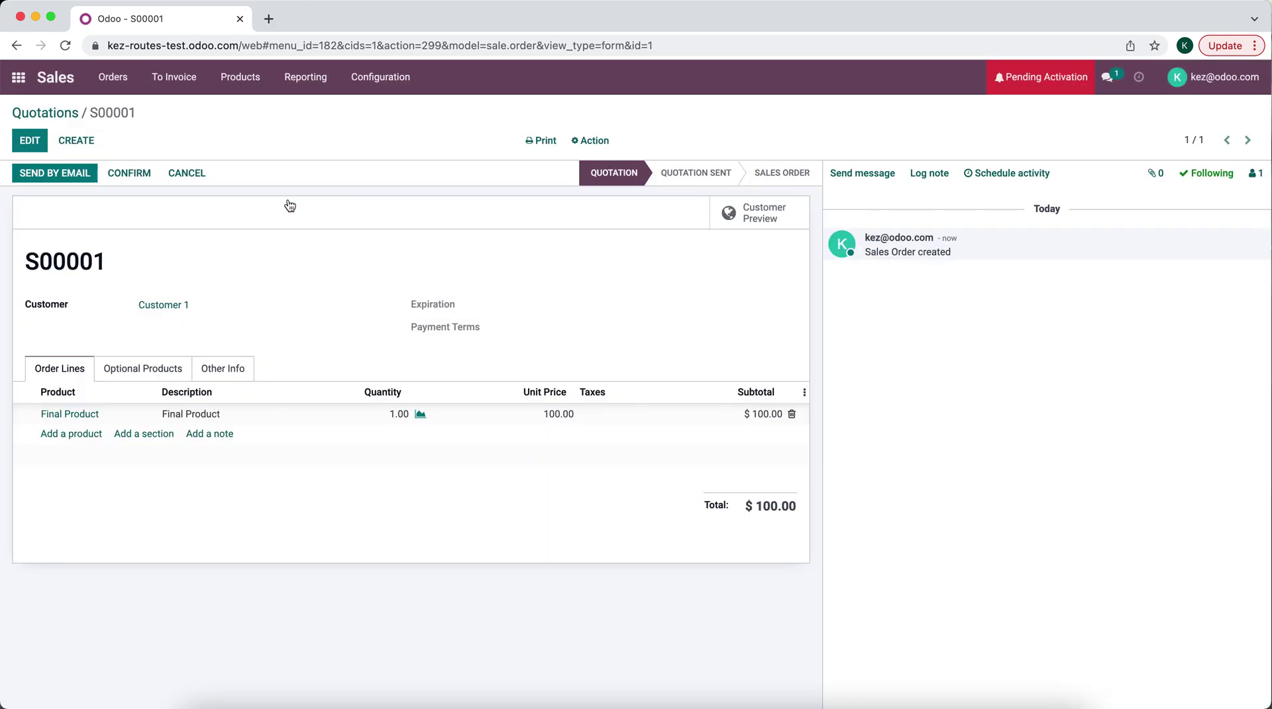
Step: Switch to Inventory and open the Final Product to check its routes
click(240, 77)
click(13, 79)
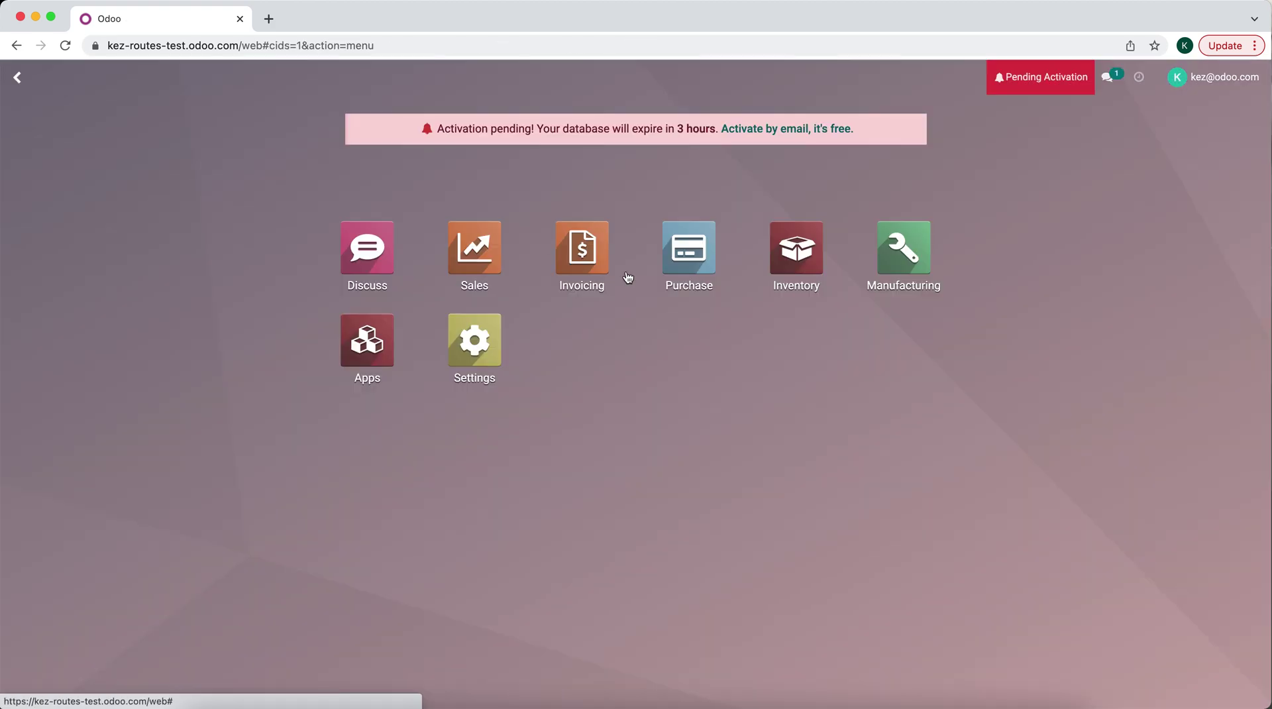
click(784, 266)
click(279, 76)
click(276, 110)
click(188, 201)
click(277, 348)
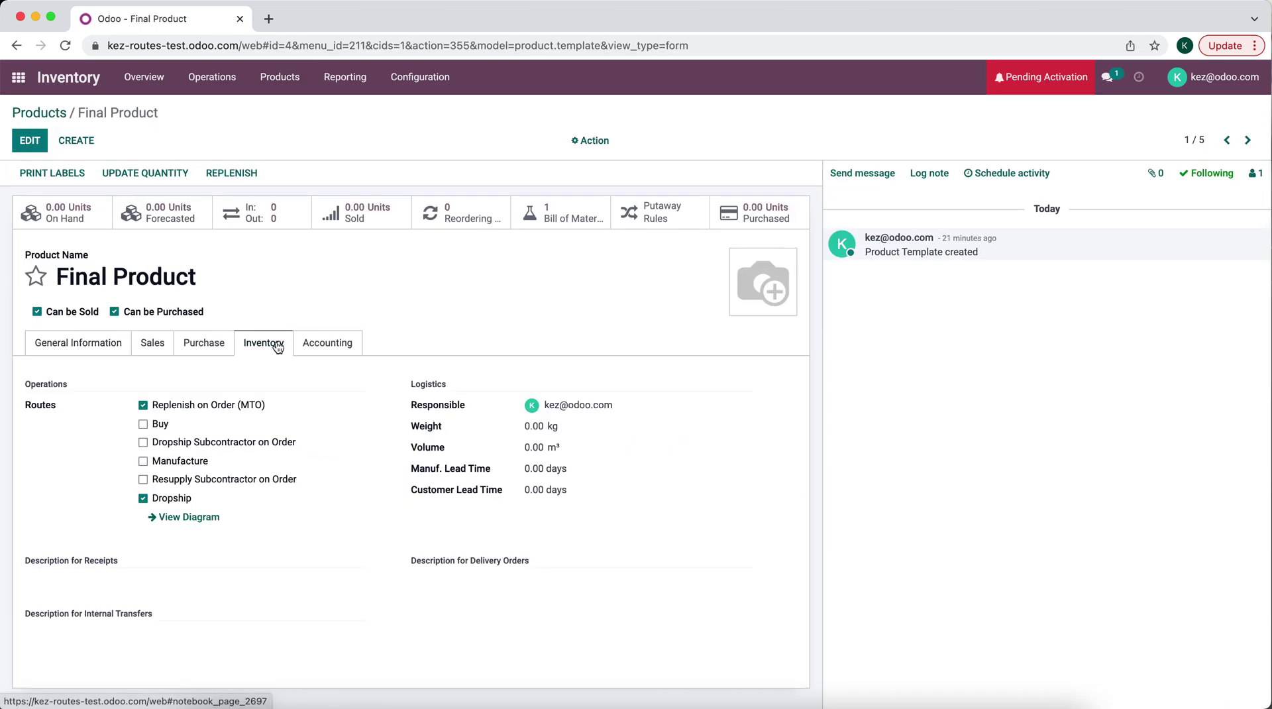
Step: Check the Final Product's vendor line and its selected routes again, without changing any of them
click(30, 140)
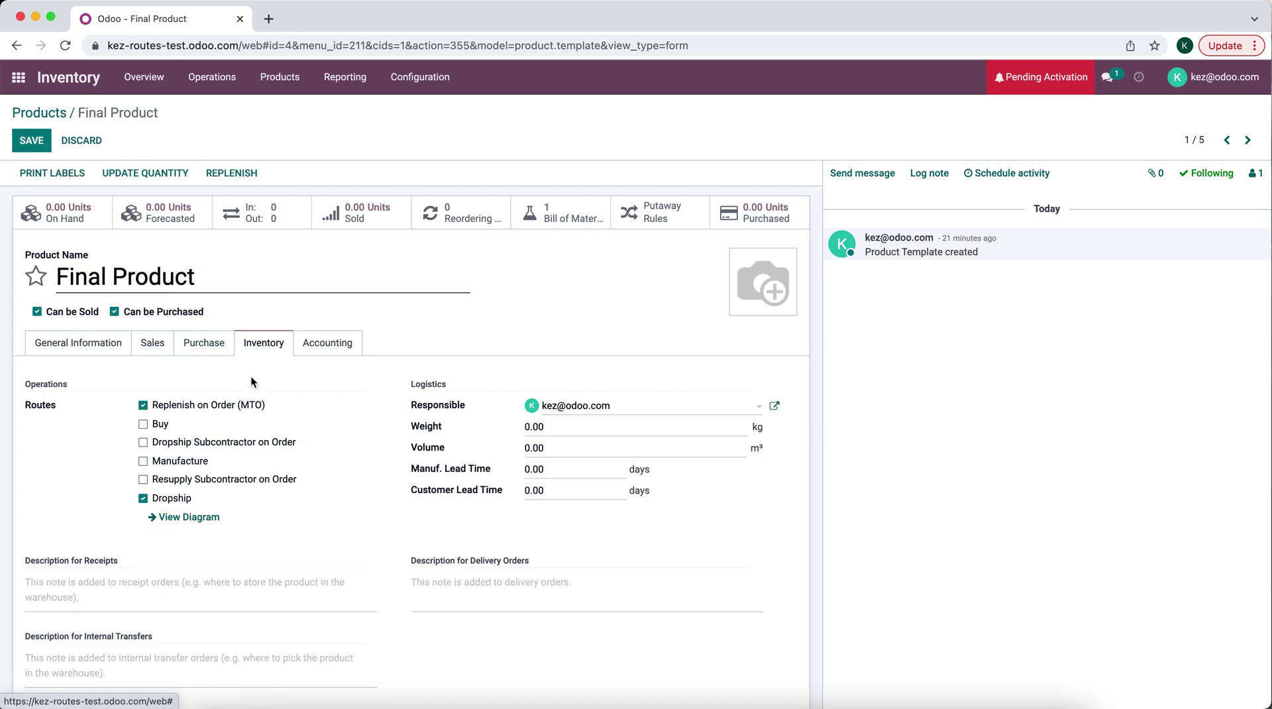
click(200, 344)
click(258, 350)
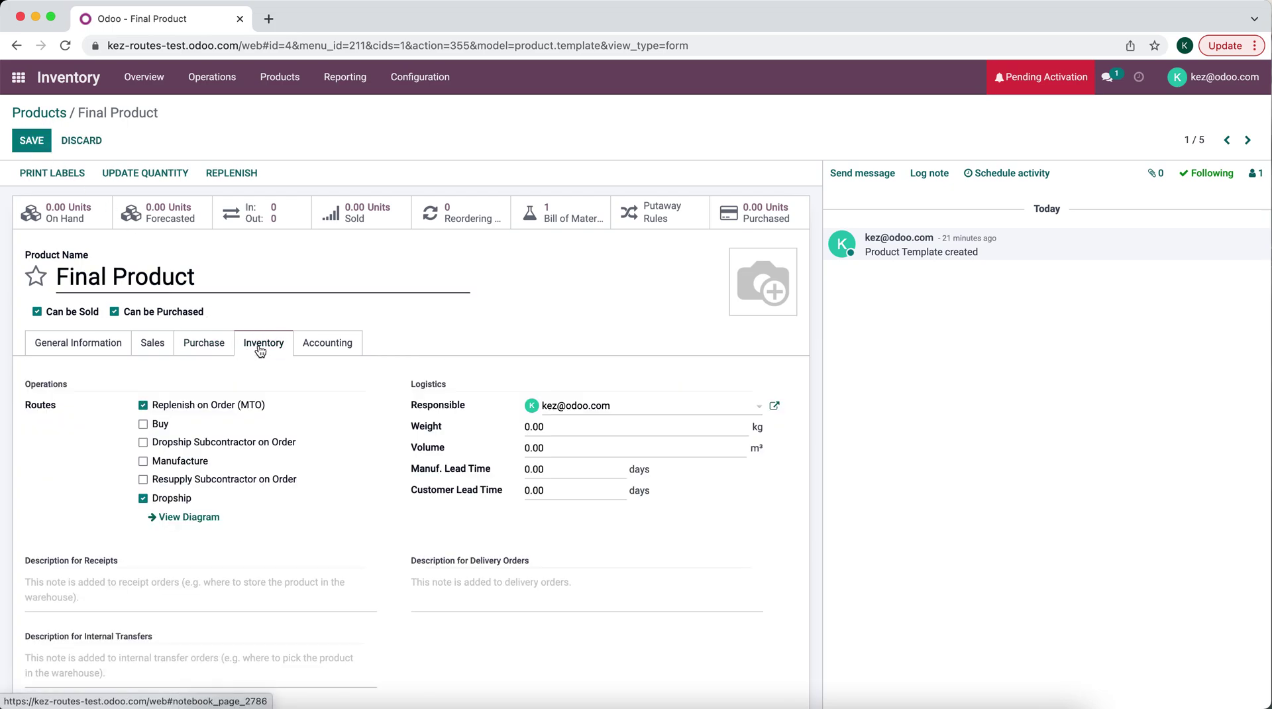
click(31, 140)
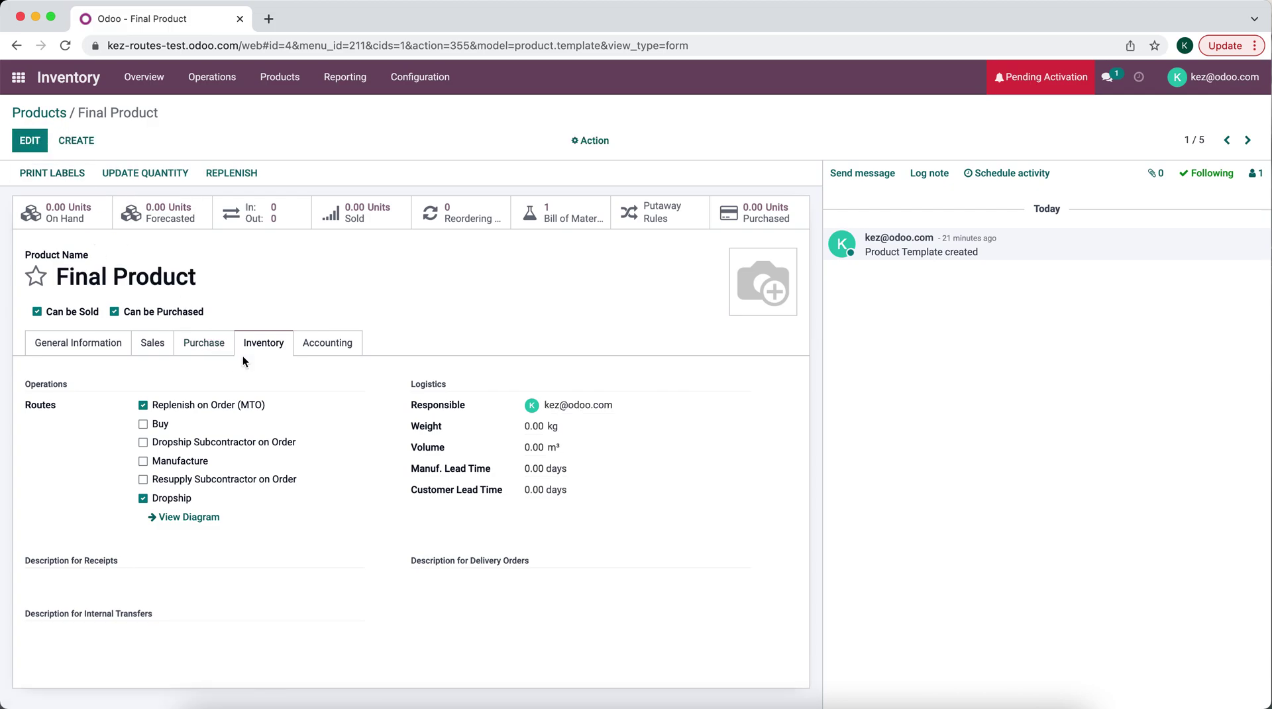
click(213, 343)
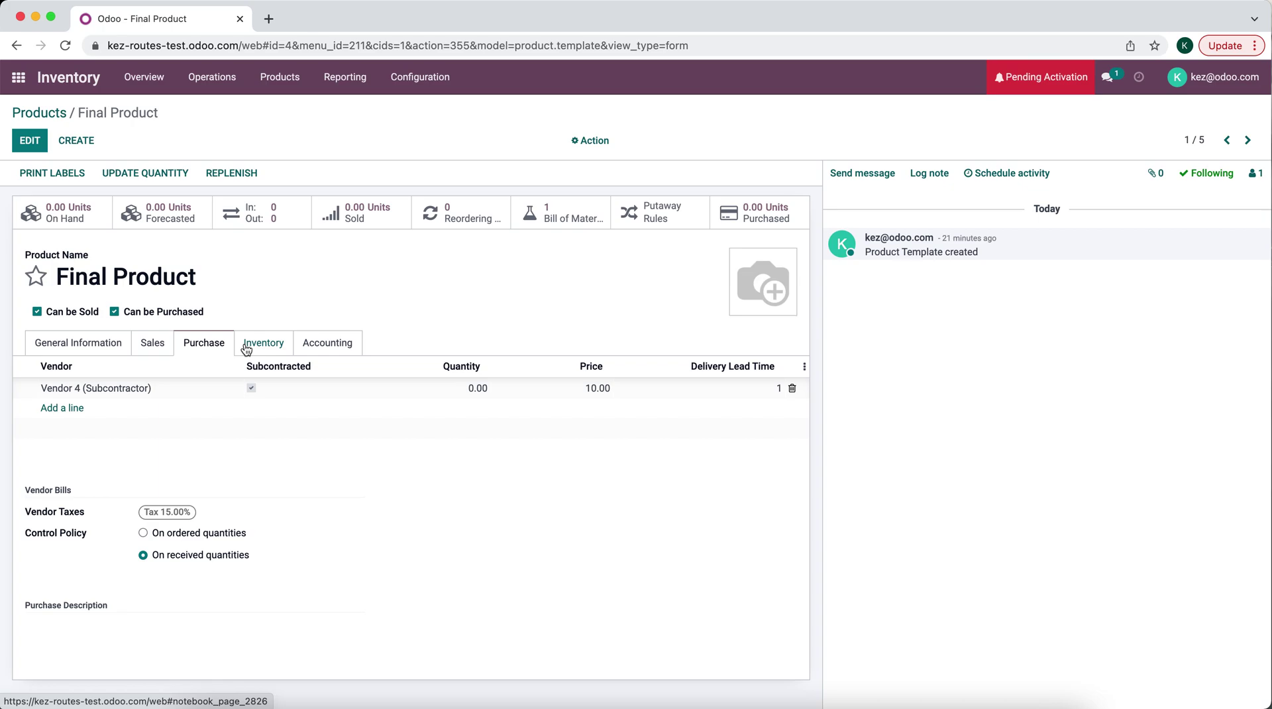
click(245, 349)
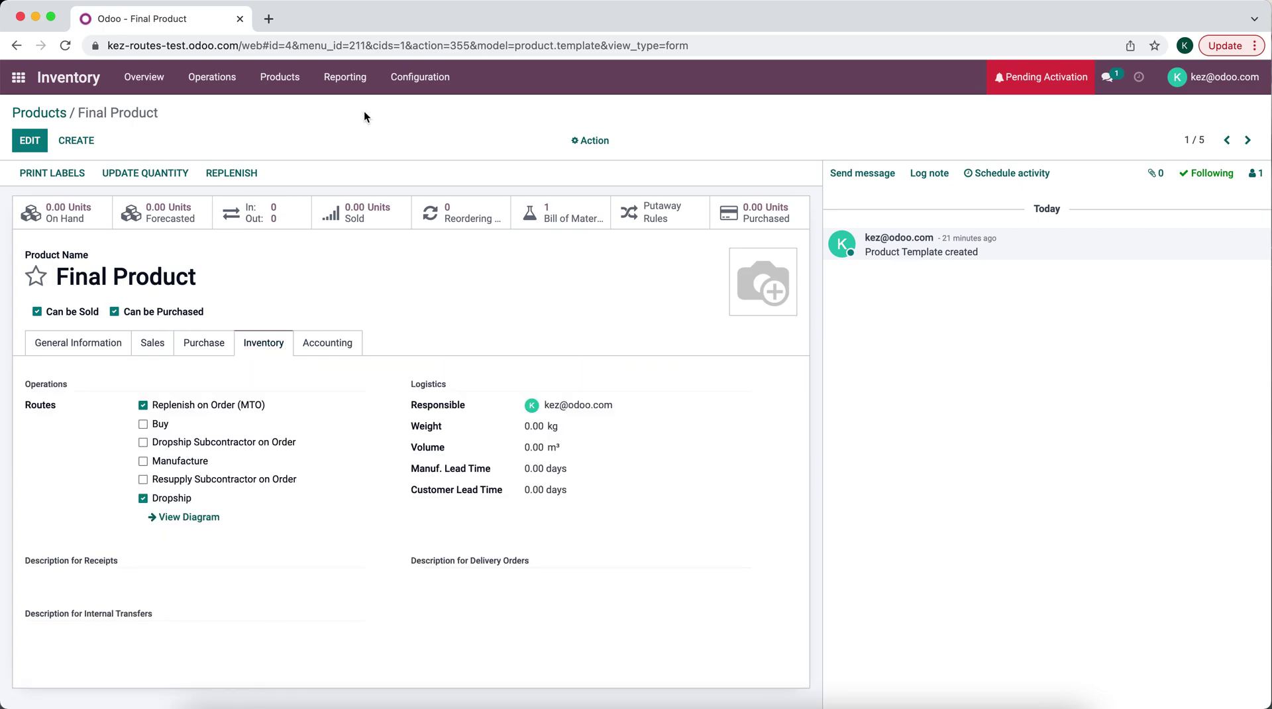
Step: Move the Dropship route to the top of the Inventory routes list and check the rule it contains
click(420, 77)
click(427, 190)
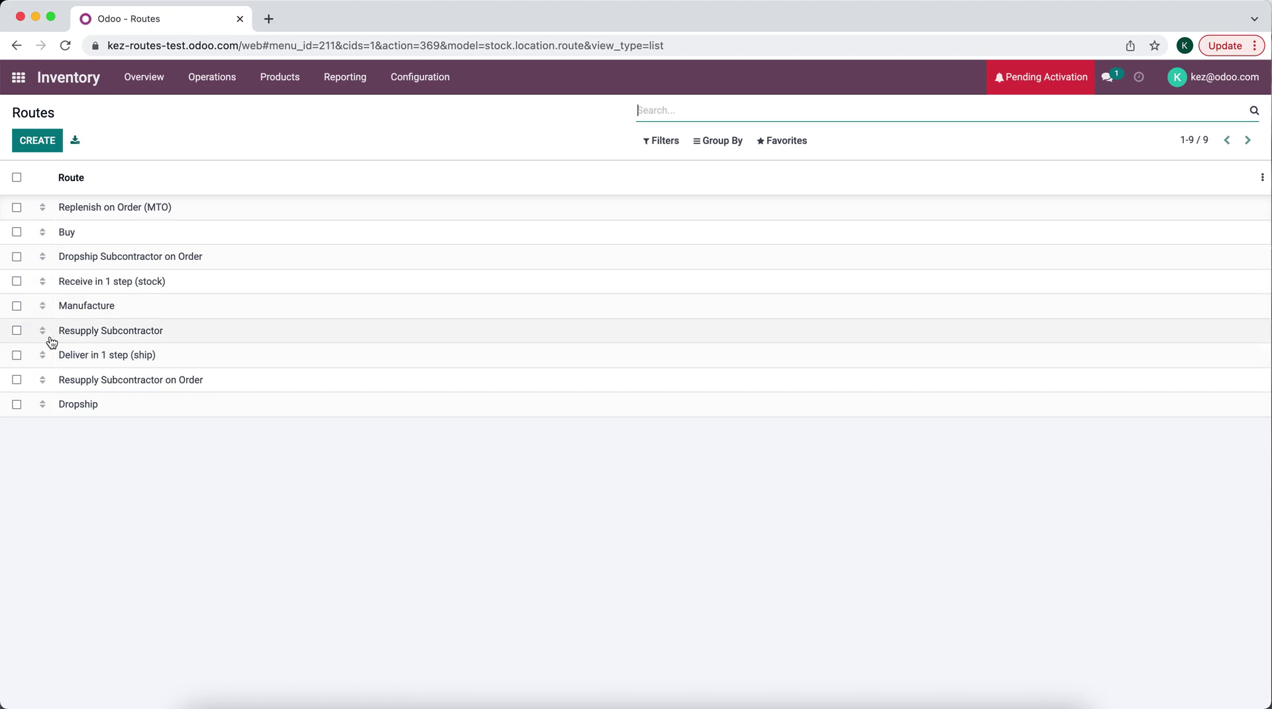
drag(42, 404, 46, 198)
click(34, 135)
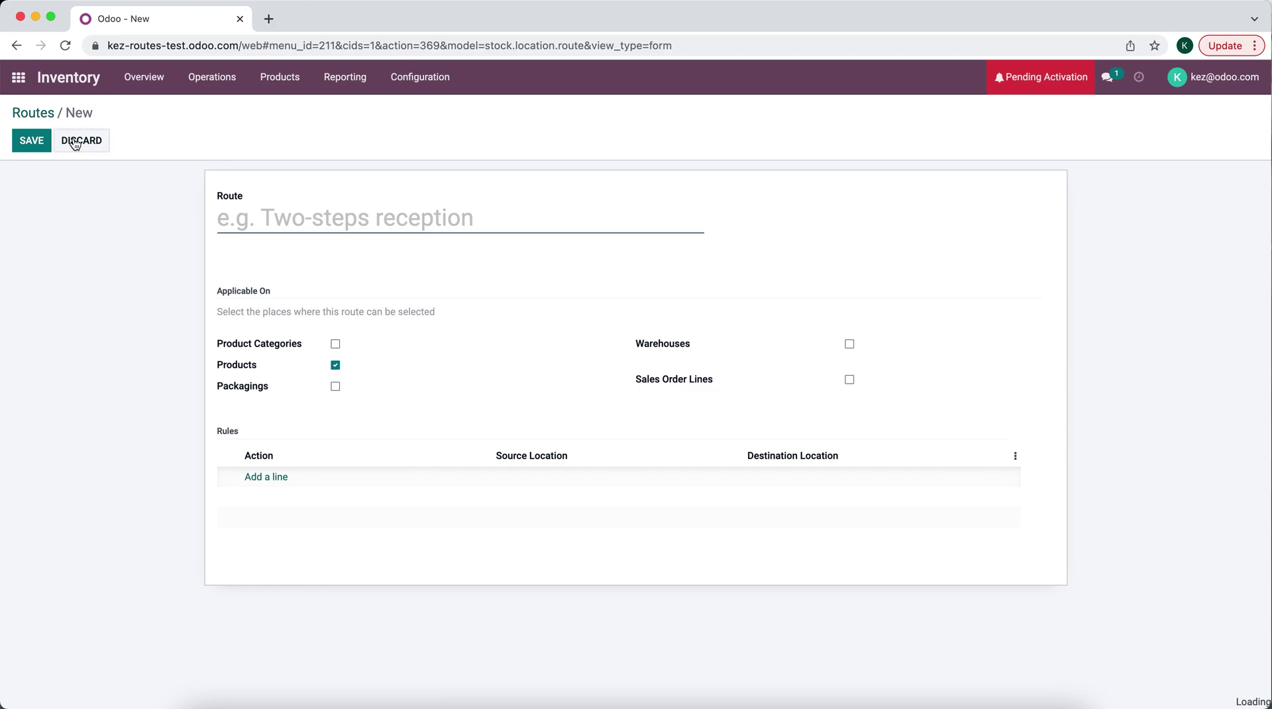
click(75, 142)
click(125, 207)
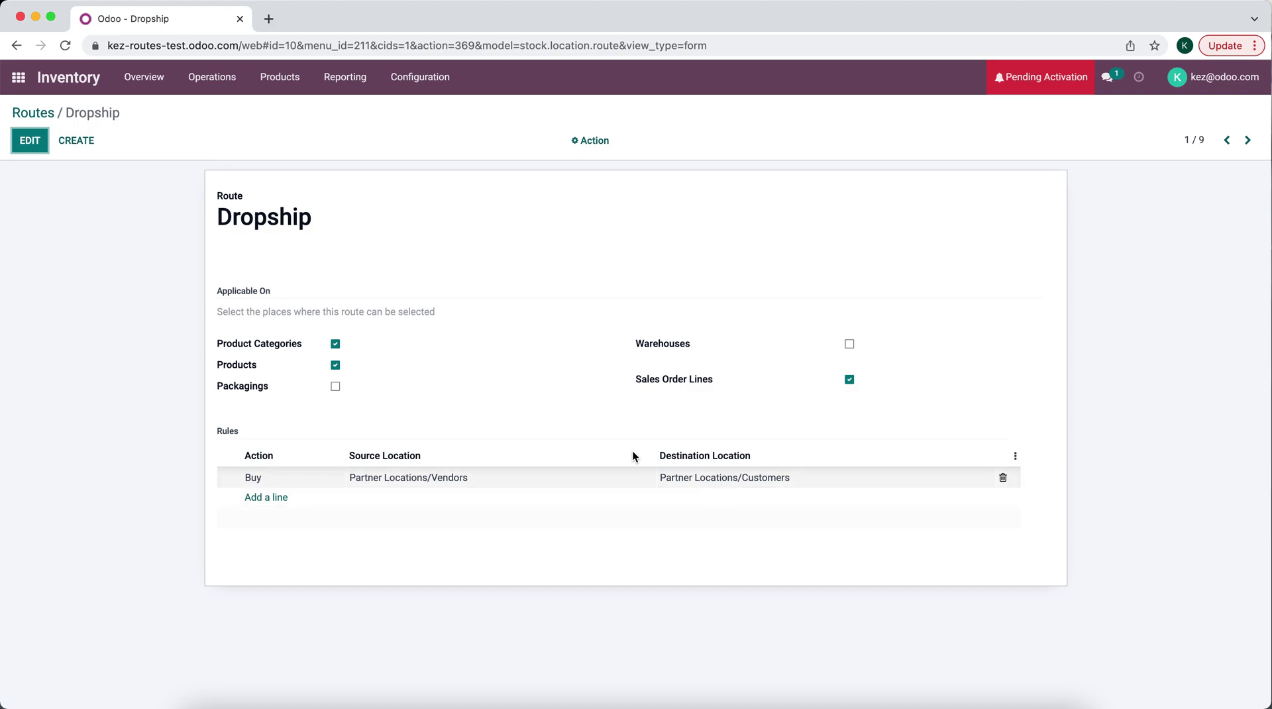
click(49, 116)
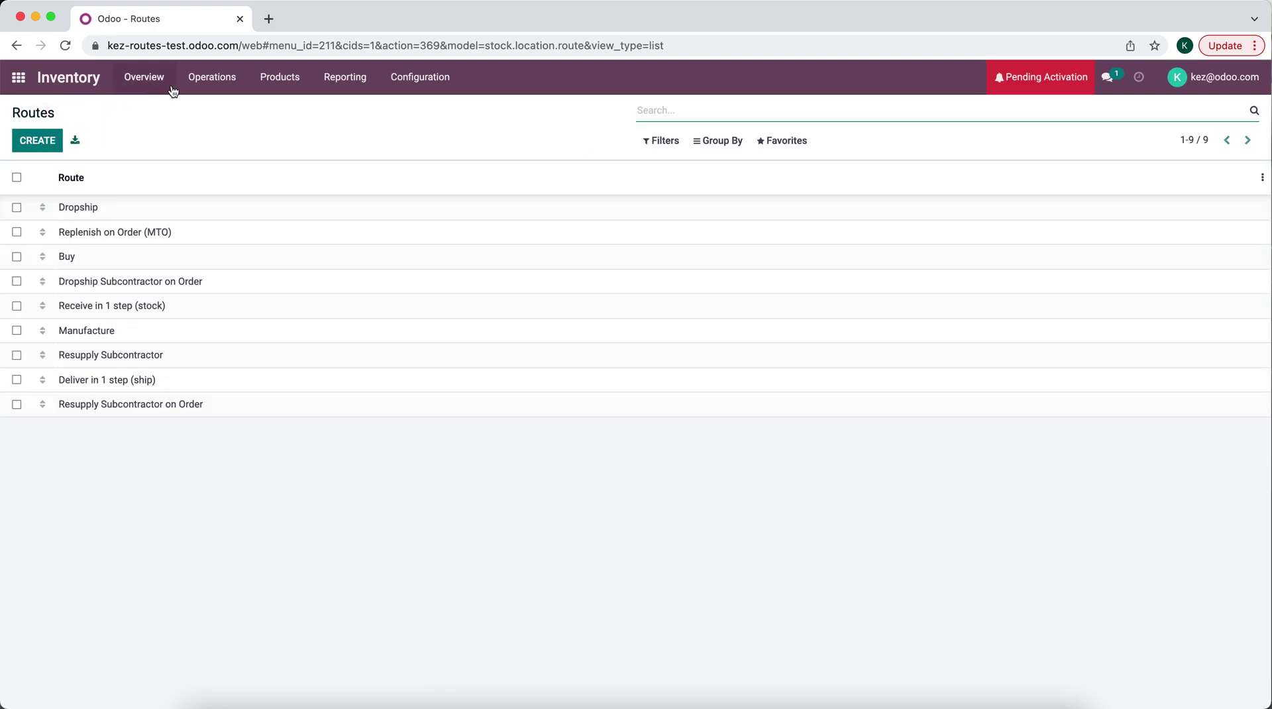
Step: Switch to Sales, confirm the Customer 1 quotation as a sales order, and open its linked purchase
click(18, 77)
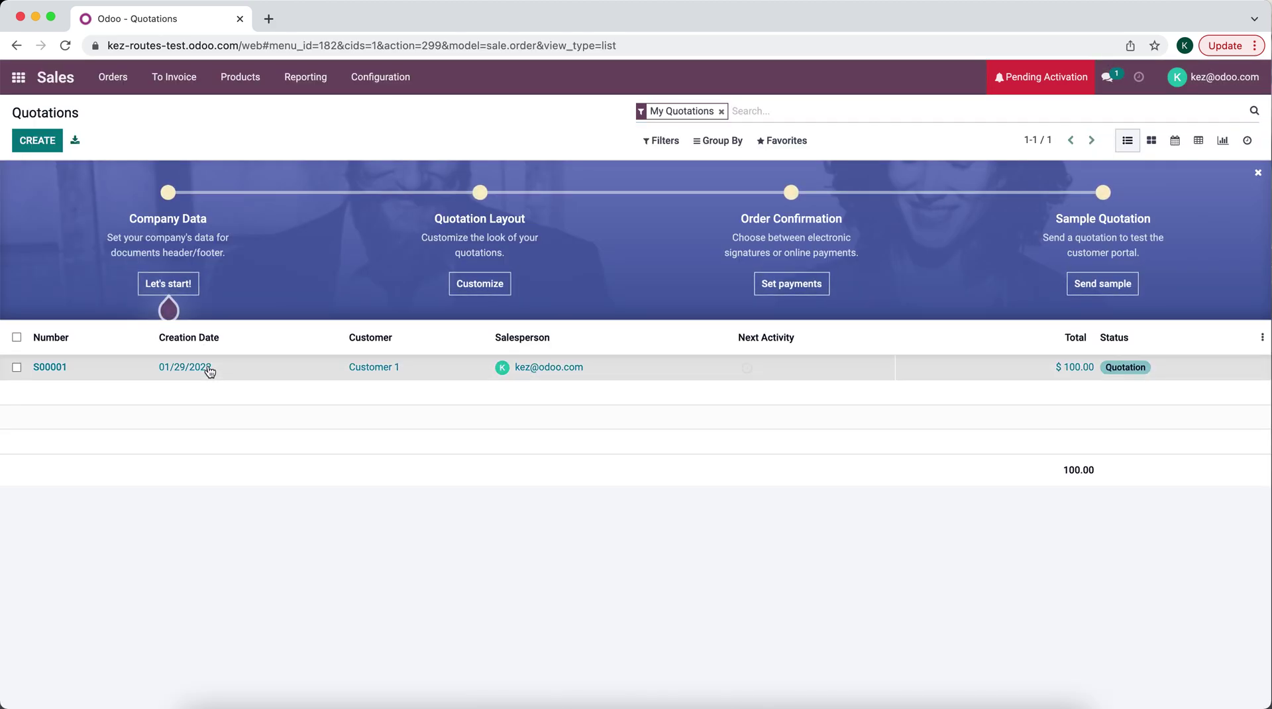
click(208, 369)
click(133, 176)
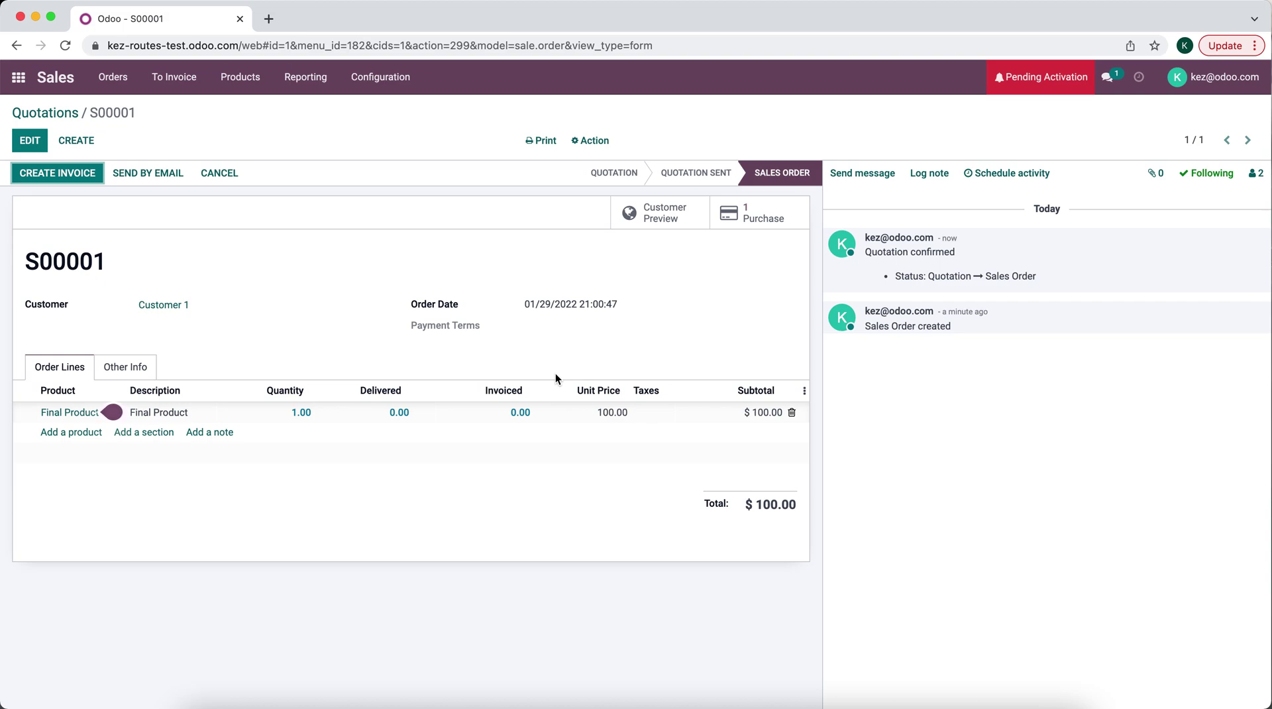
click(744, 232)
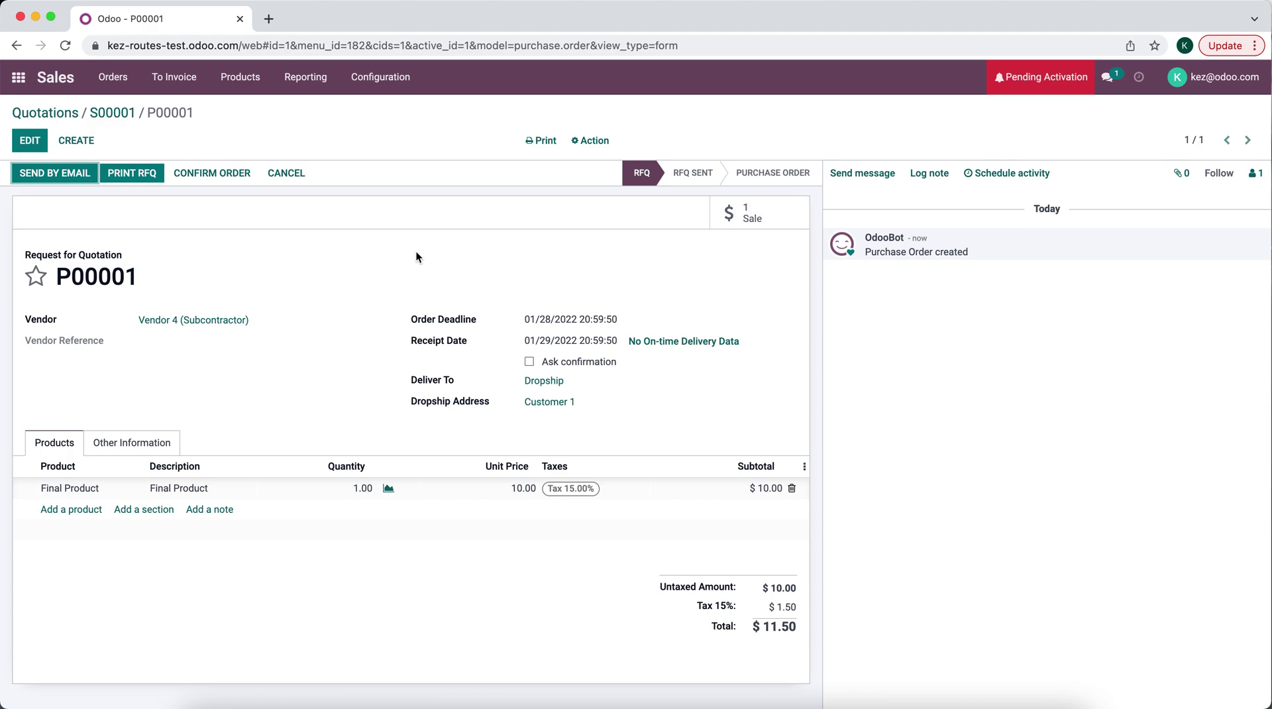
Step: Show all products without the Can be Sold filter and check the vendor lines of Product A, Product B and Product C
click(248, 91)
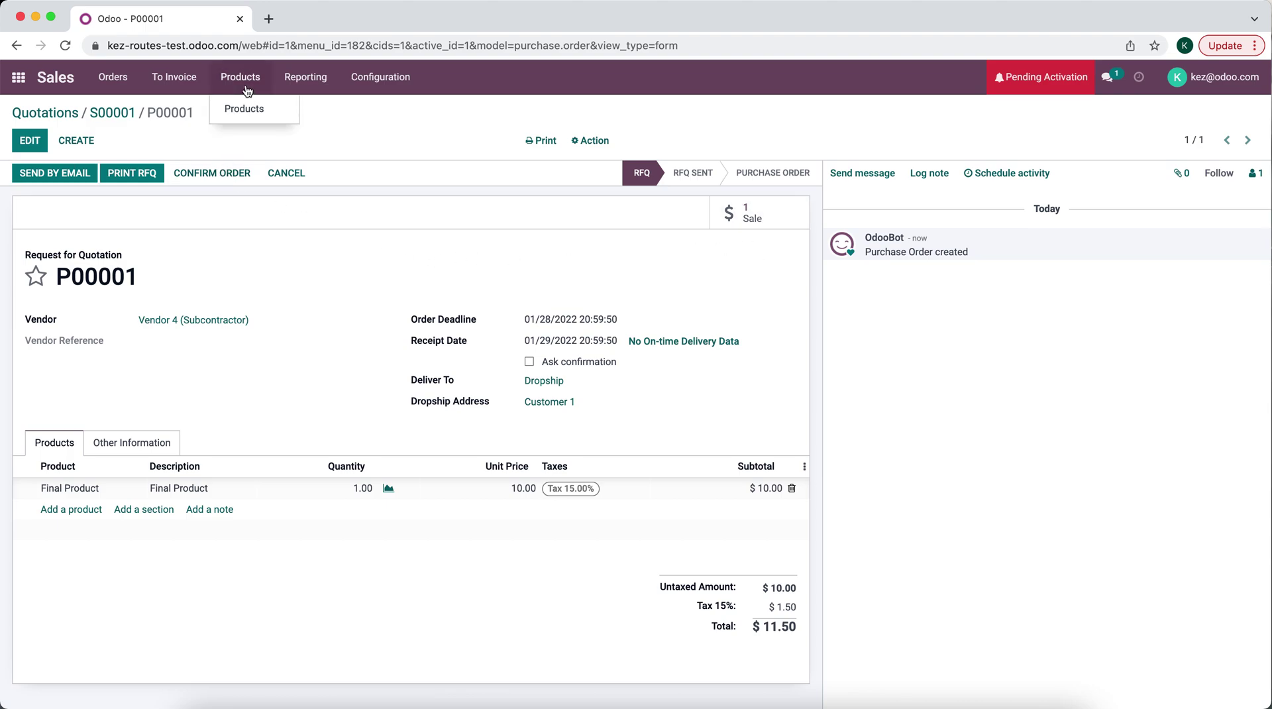
click(244, 108)
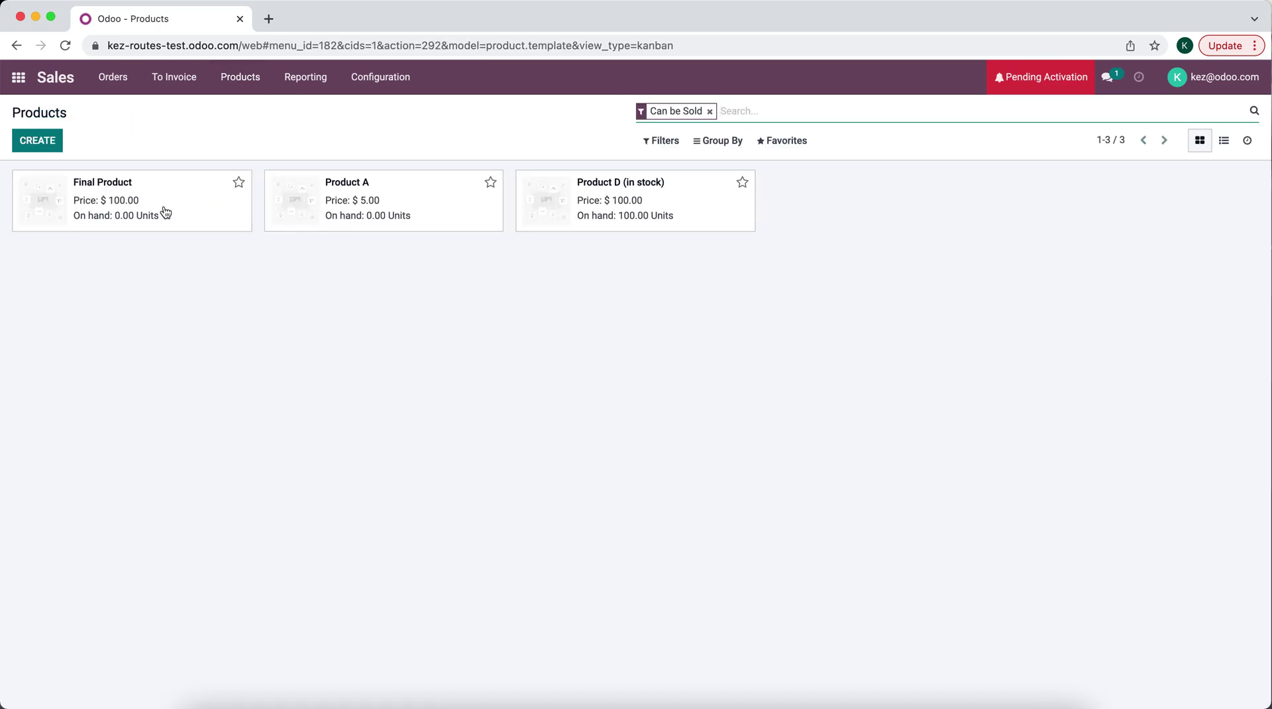
click(708, 111)
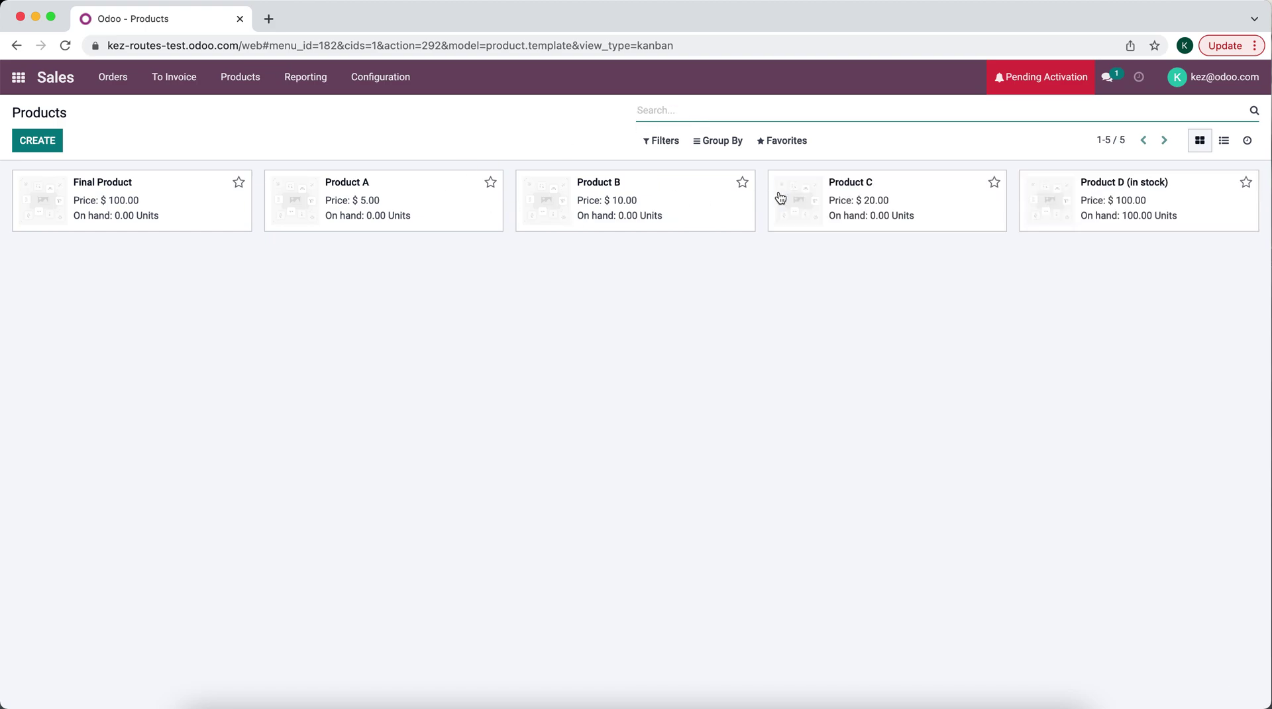
click(437, 230)
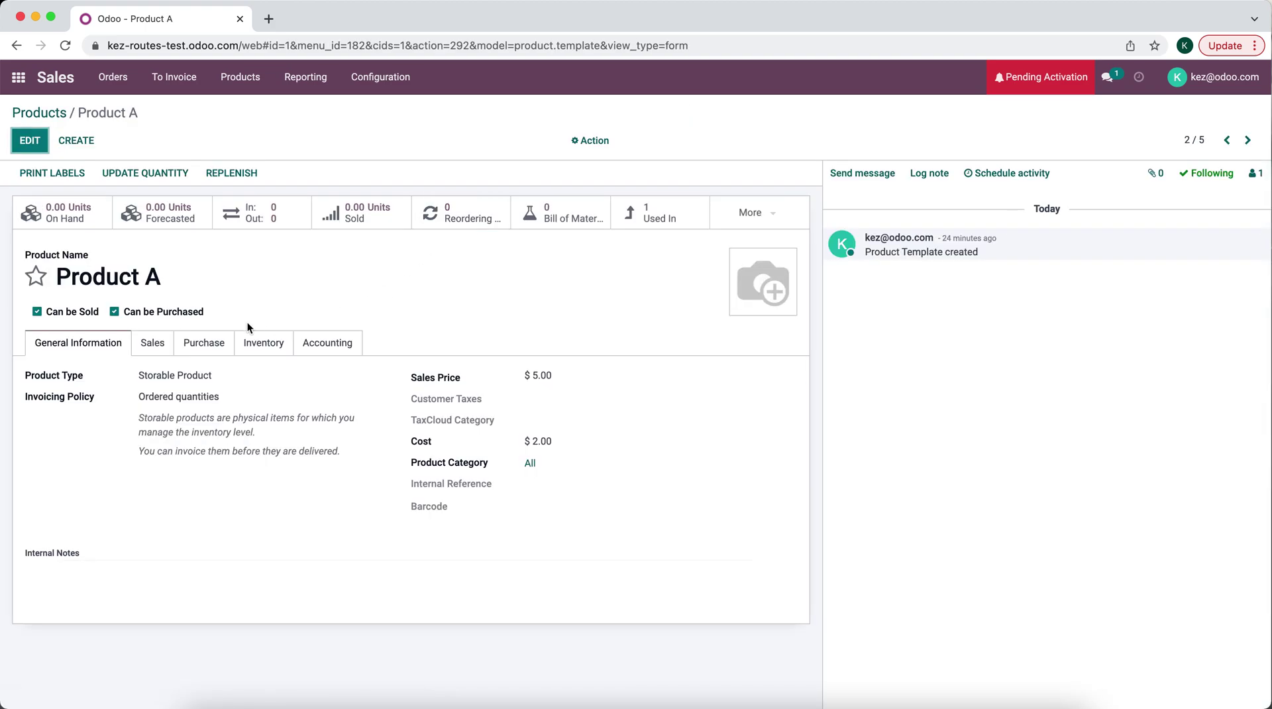
click(247, 341)
click(216, 342)
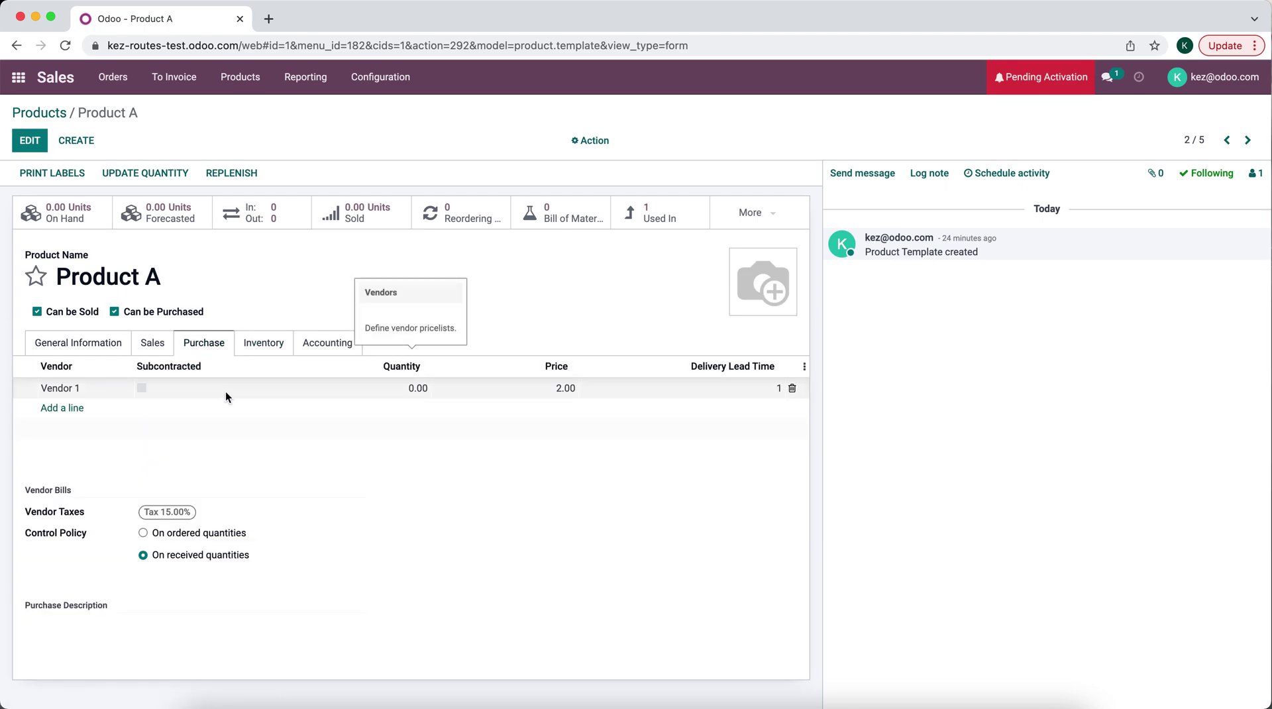
click(1247, 139)
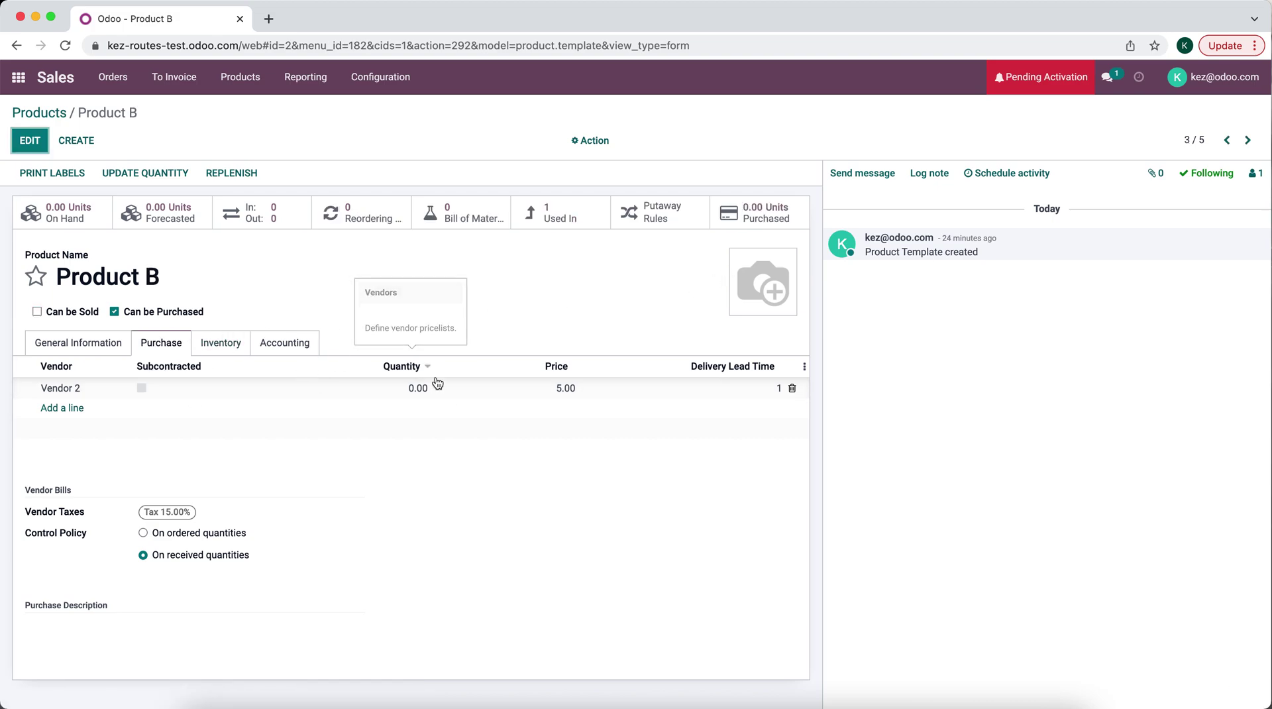
click(1247, 140)
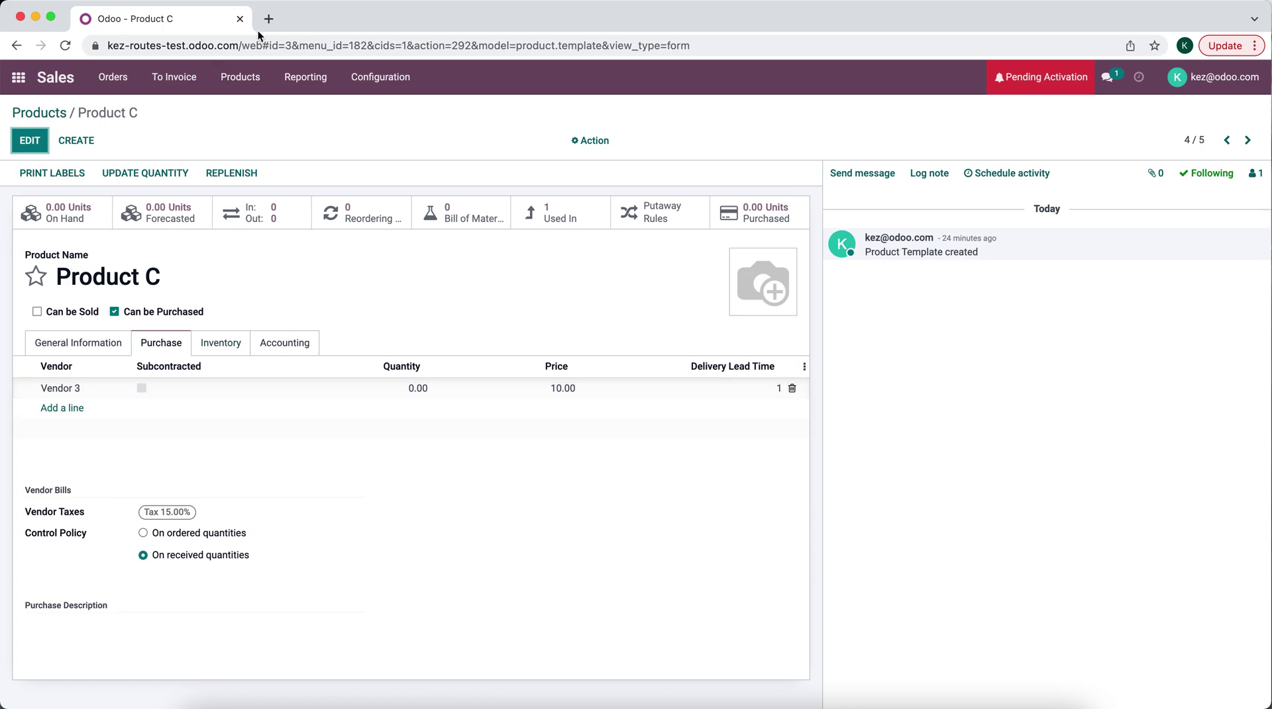
Step: Switch to Purchase, confirm the request for quotation to Vendor 4 (Subcontractor), and review its resupply transfer
click(18, 77)
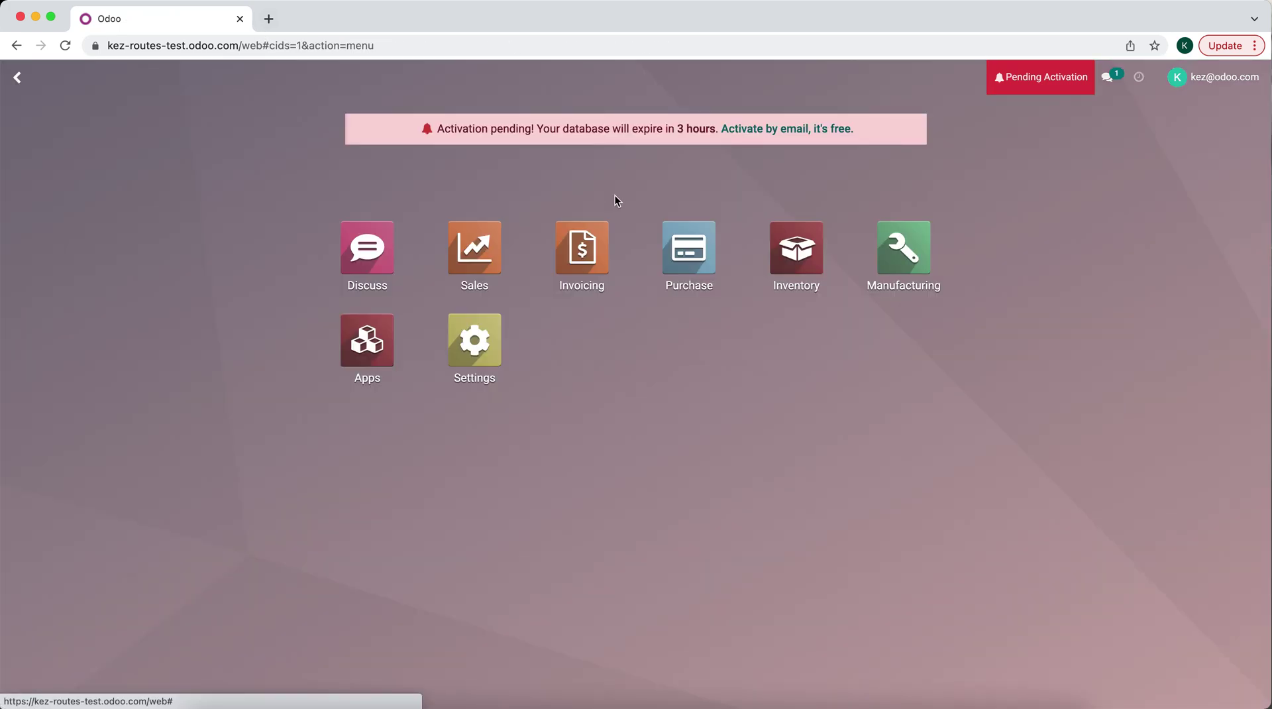
click(677, 240)
click(316, 291)
click(226, 172)
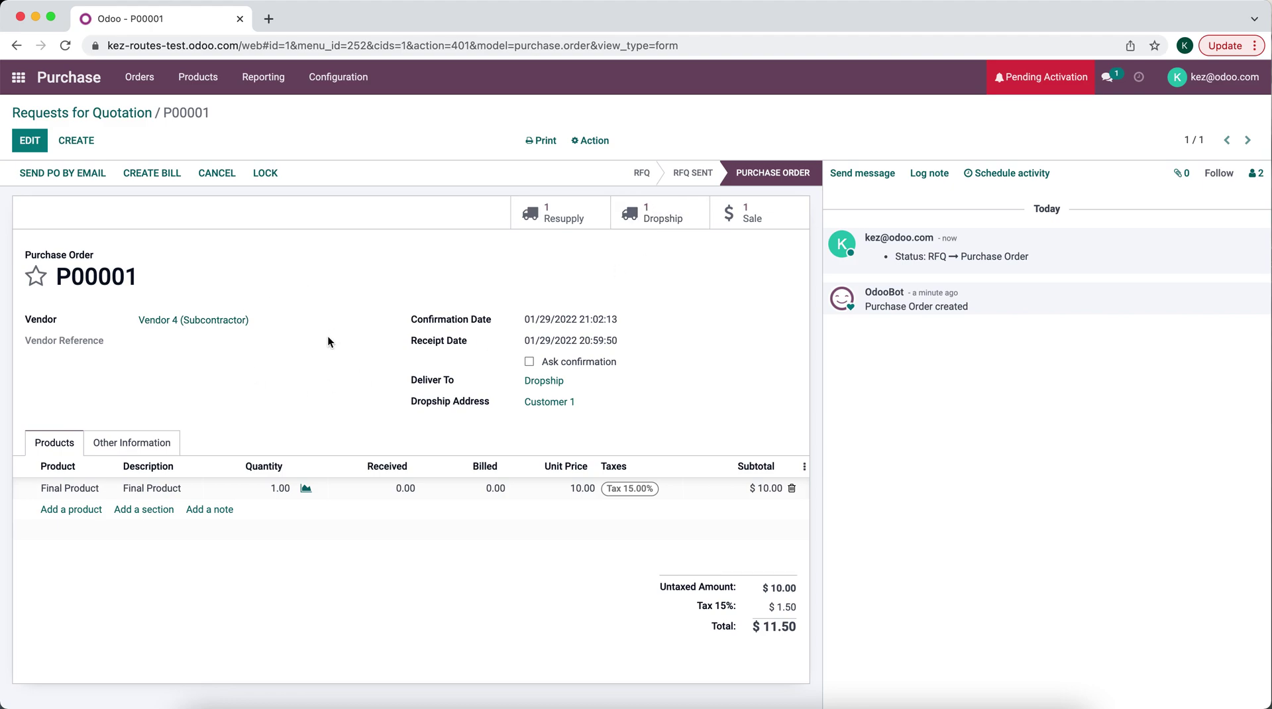
click(550, 218)
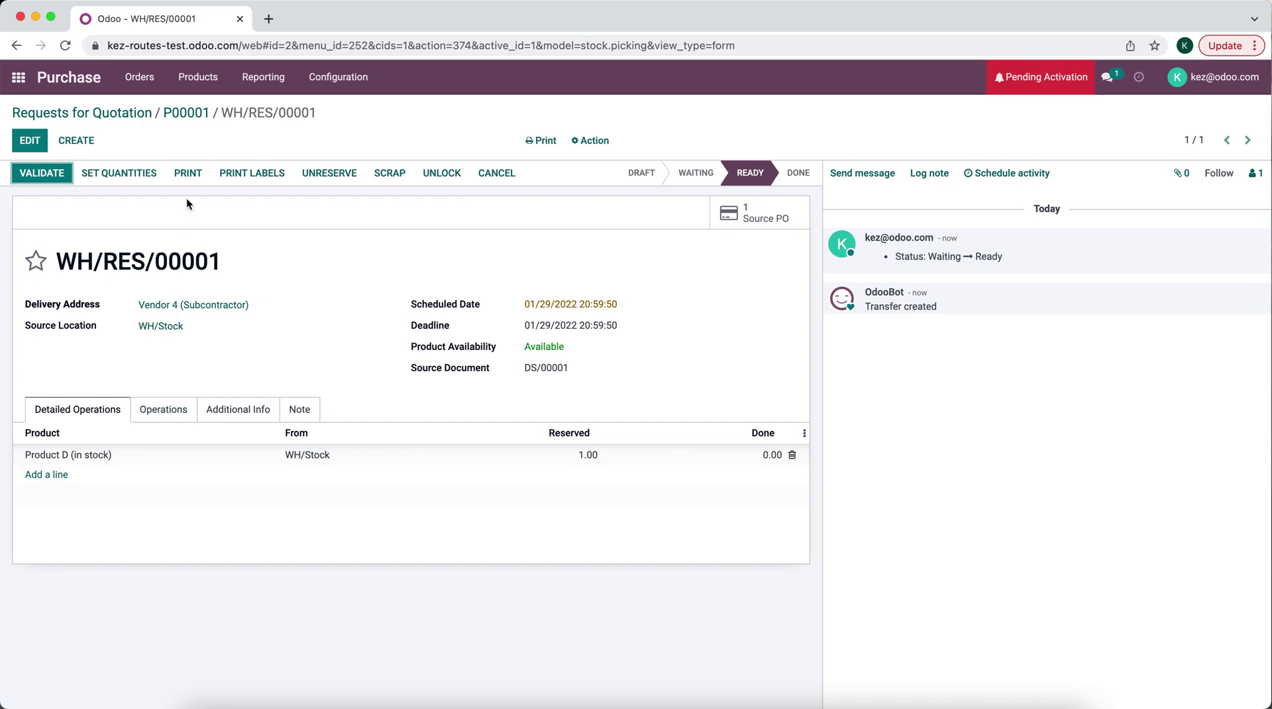
click(186, 113)
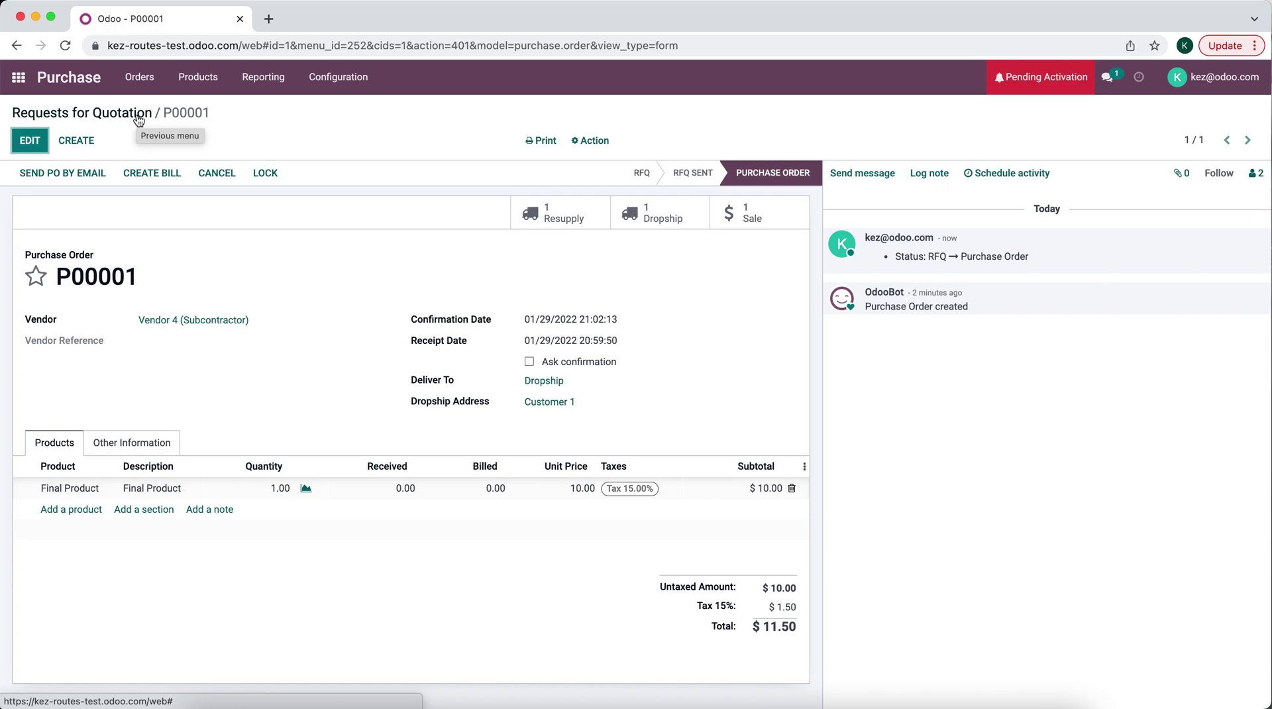
Step: Confirm the component requests for quotation to Vendor 1, Vendor 2 and Vendor 3 as purchase orders
click(138, 117)
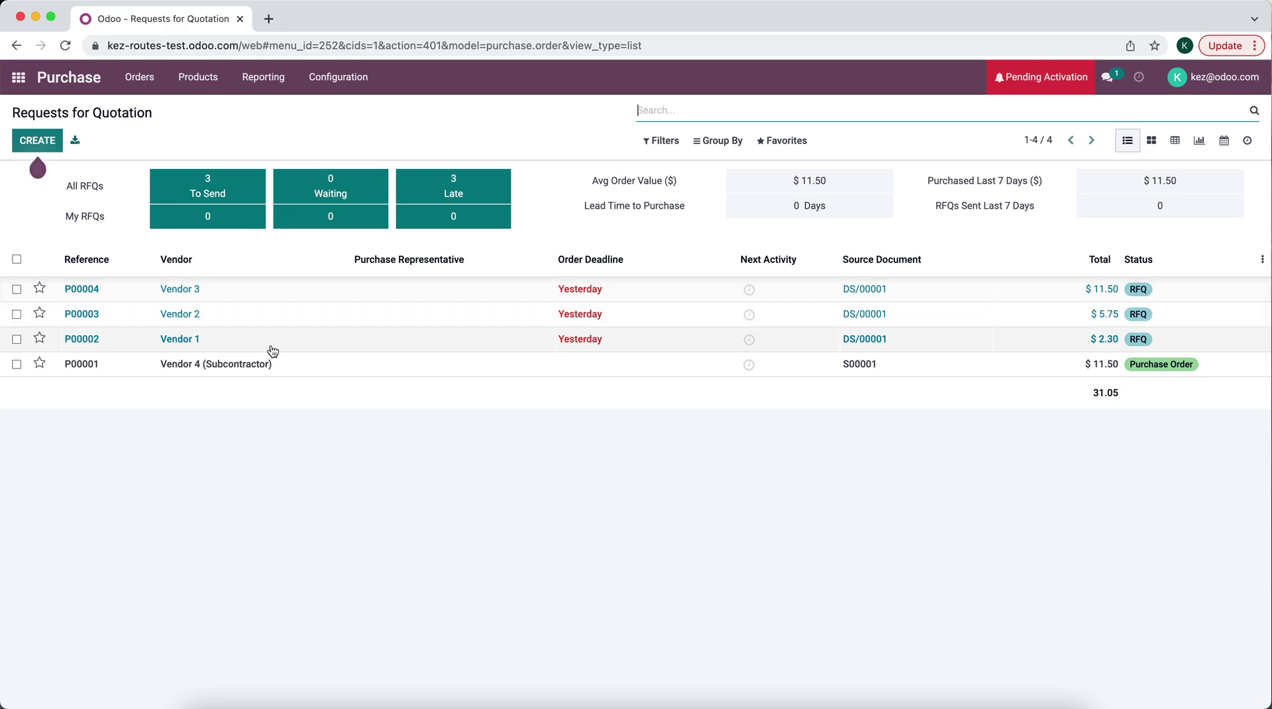
click(273, 351)
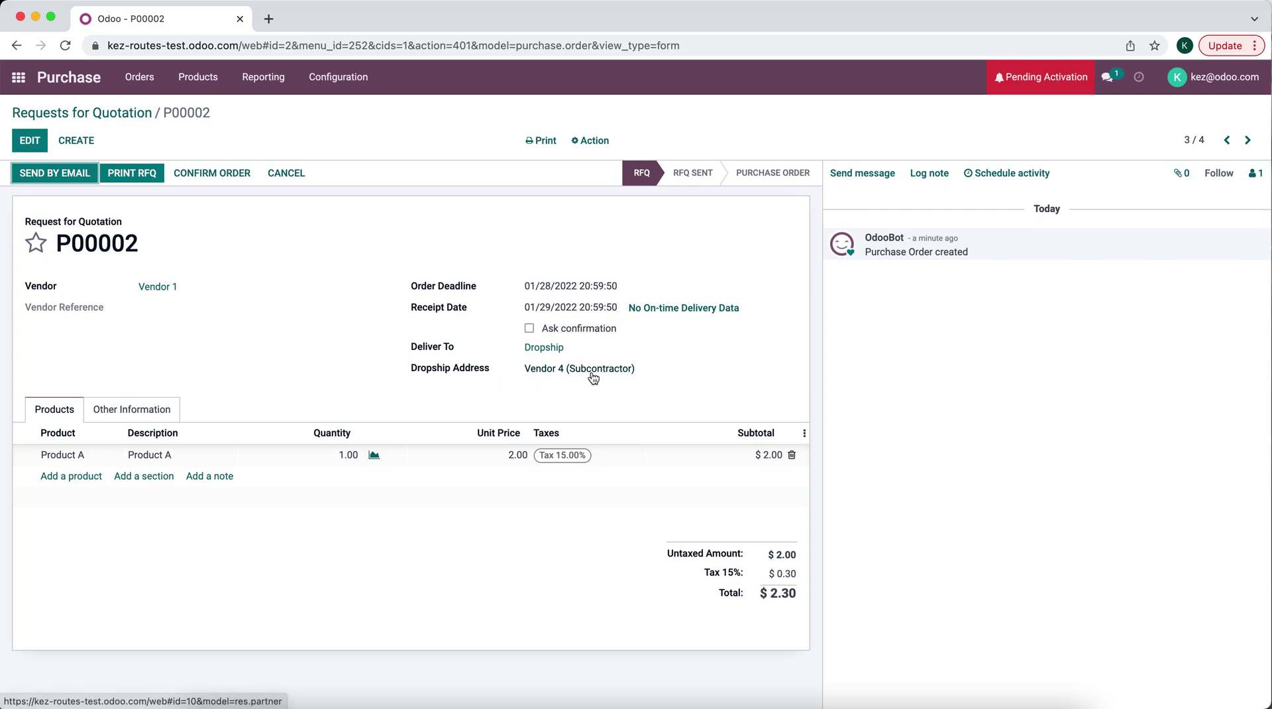
click(222, 175)
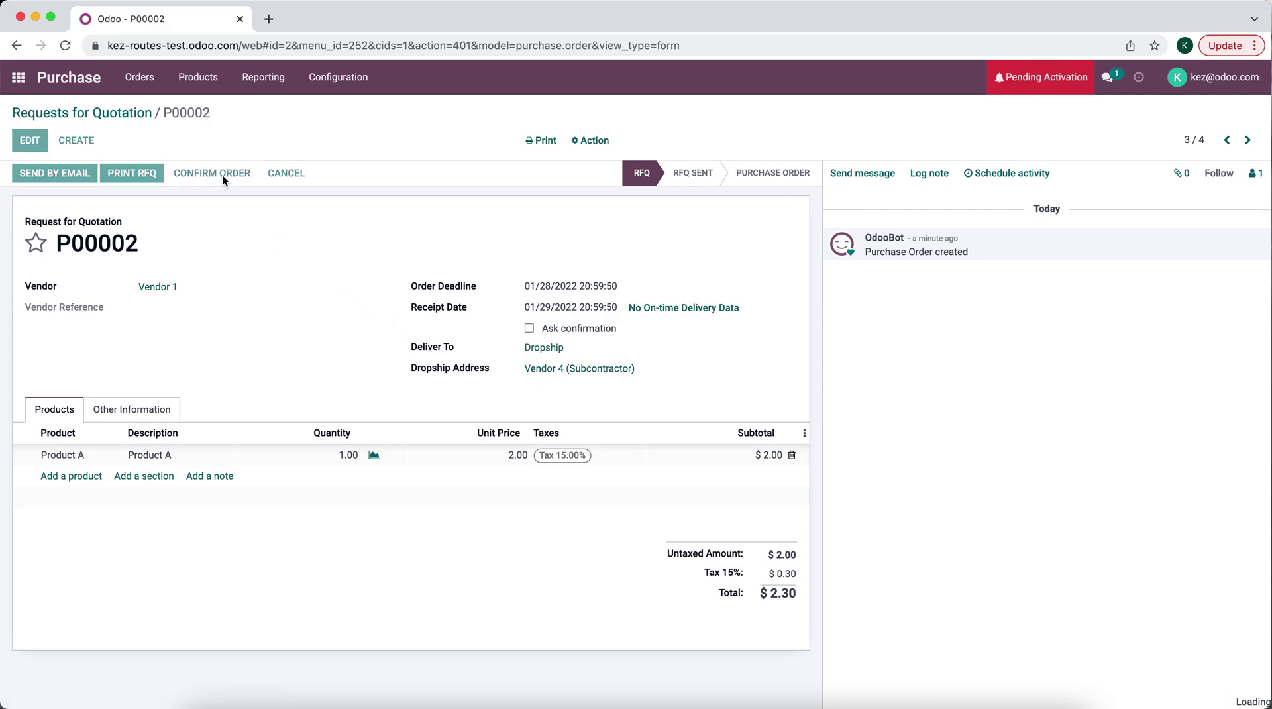
click(117, 114)
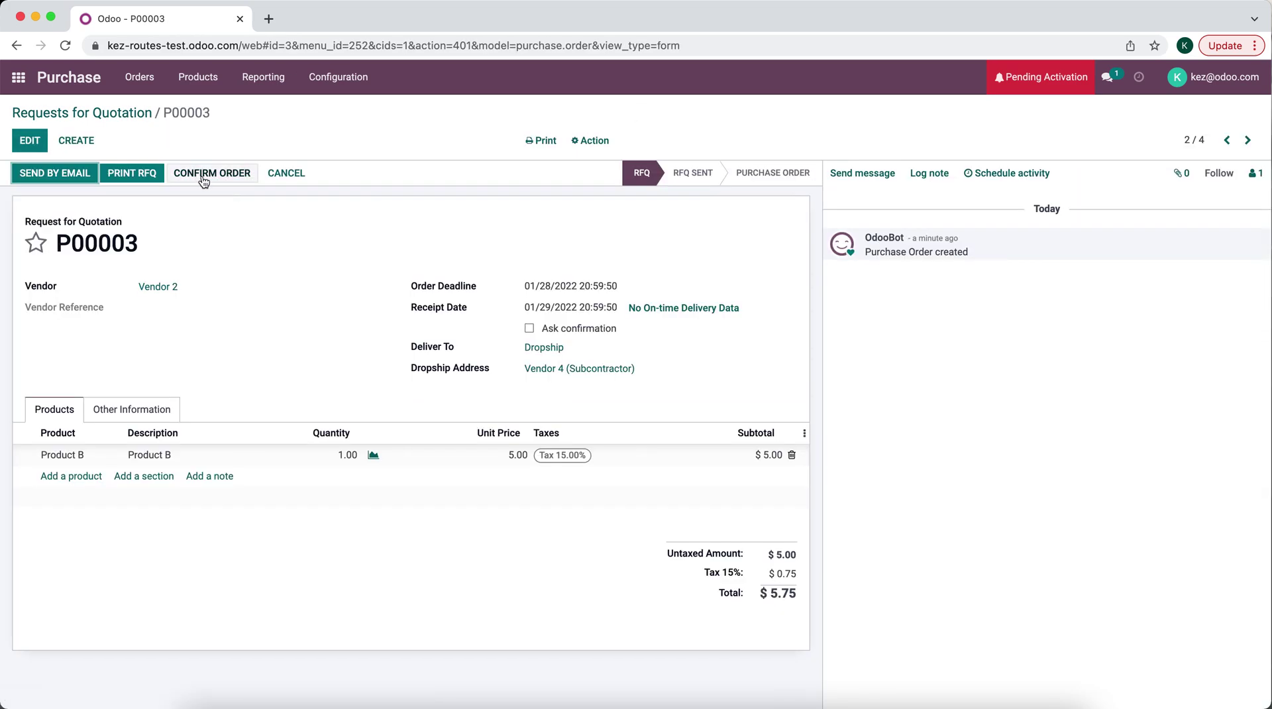
click(206, 174)
click(129, 117)
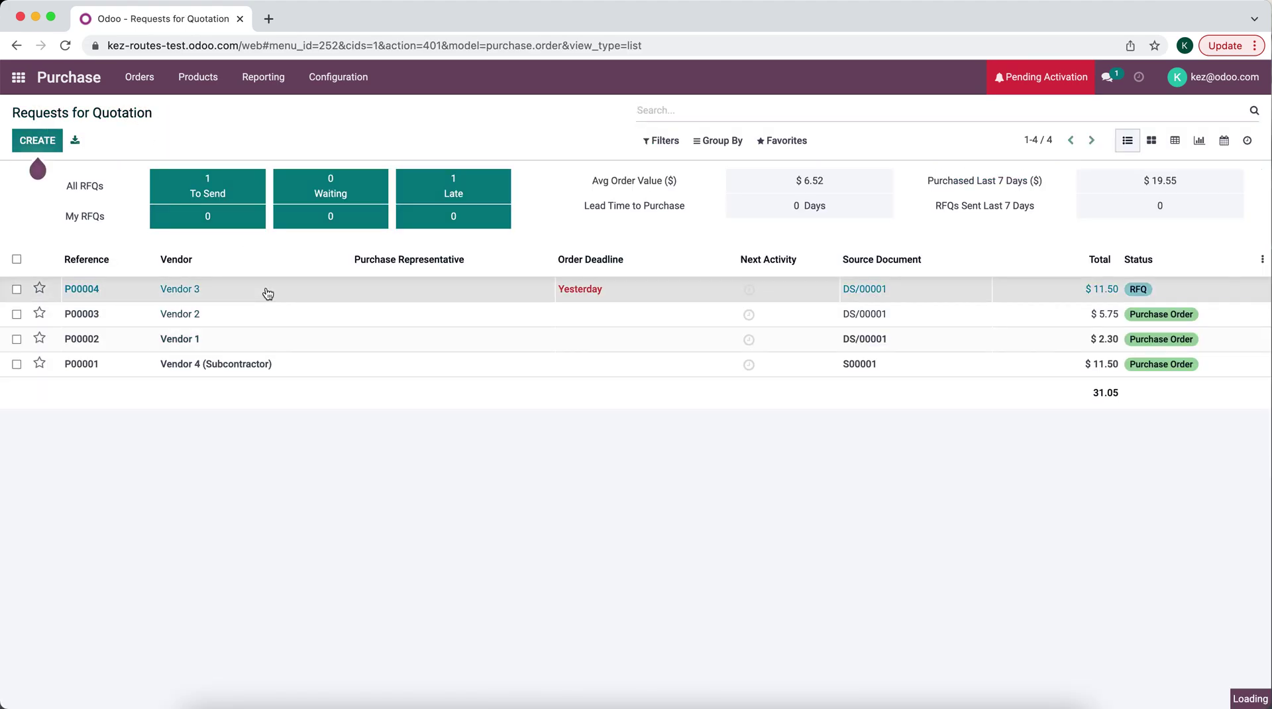
click(267, 293)
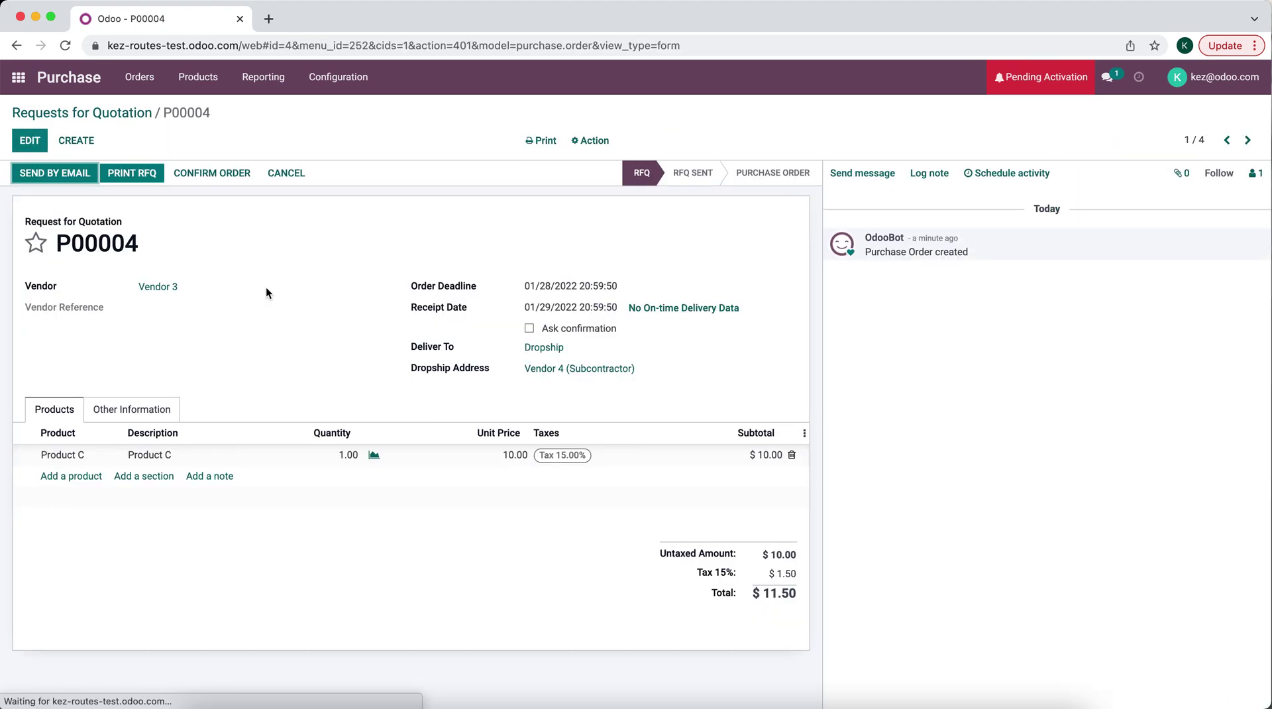
click(205, 174)
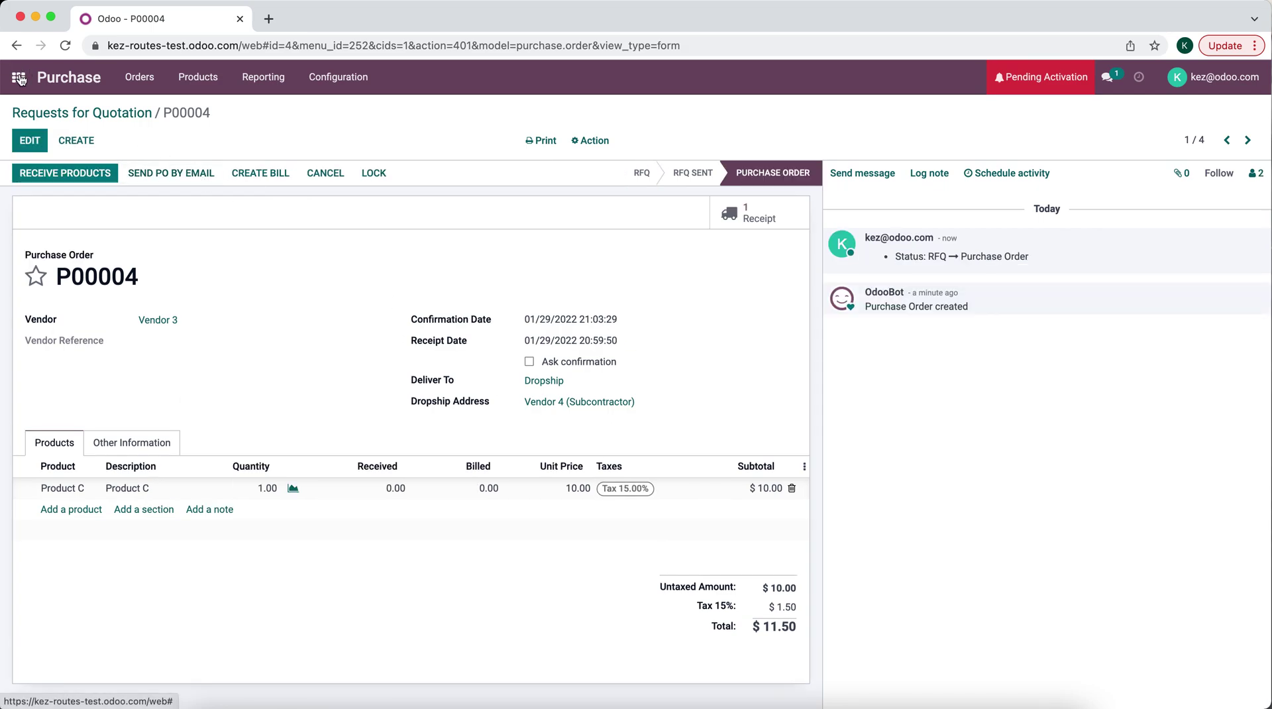
Step: Switch to Inventory and validate the three Dropship transfers from Vendor 1, Vendor 2 and Vendor 3 together, processing all quantities immediately
click(19, 75)
click(780, 240)
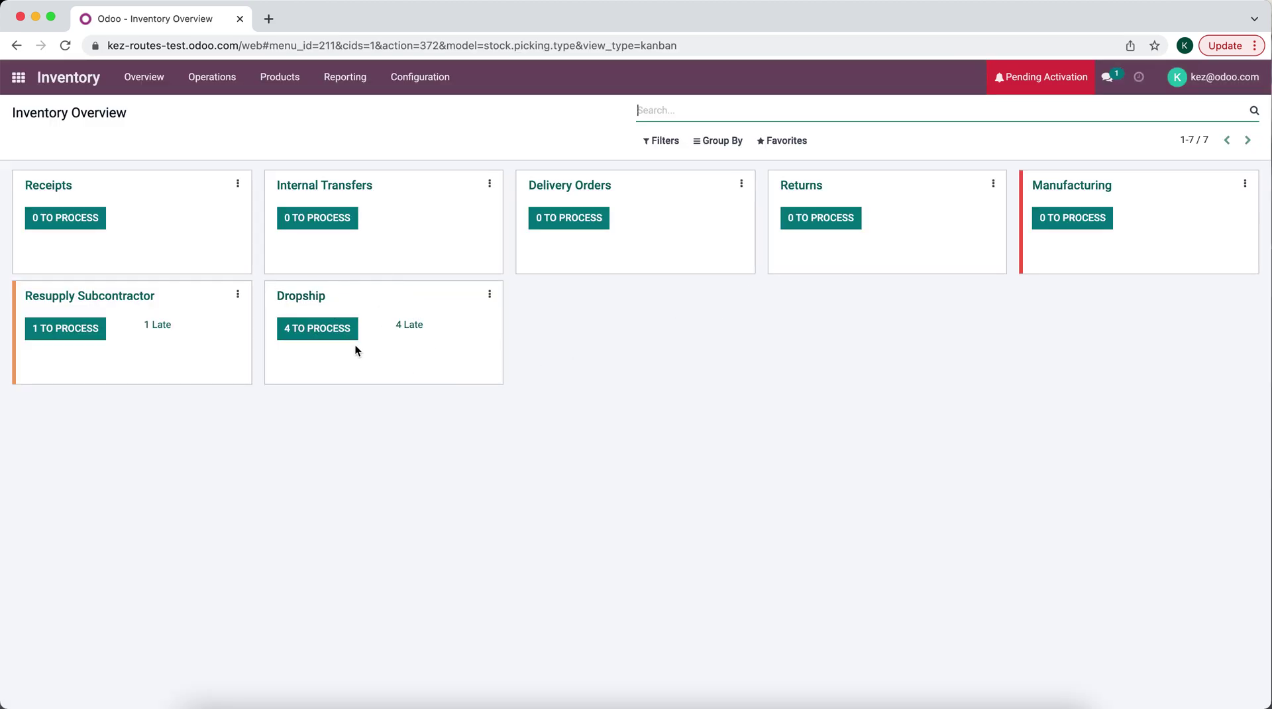
click(343, 329)
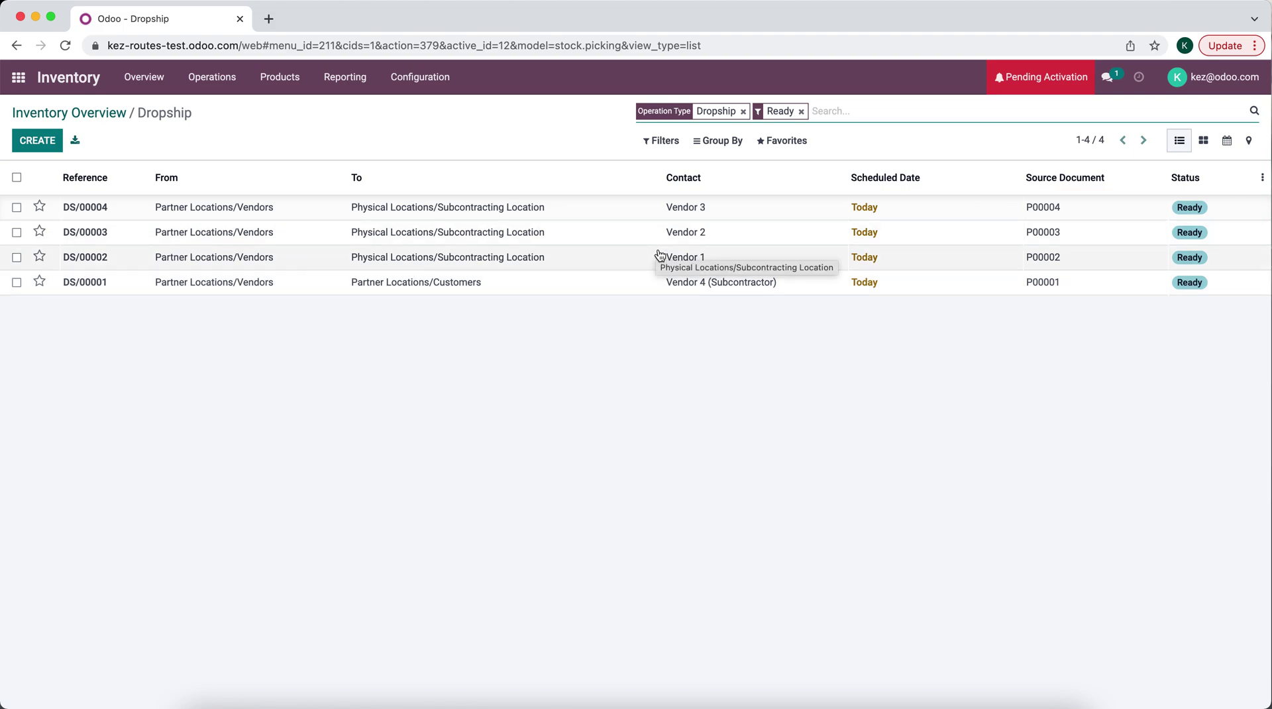
click(308, 259)
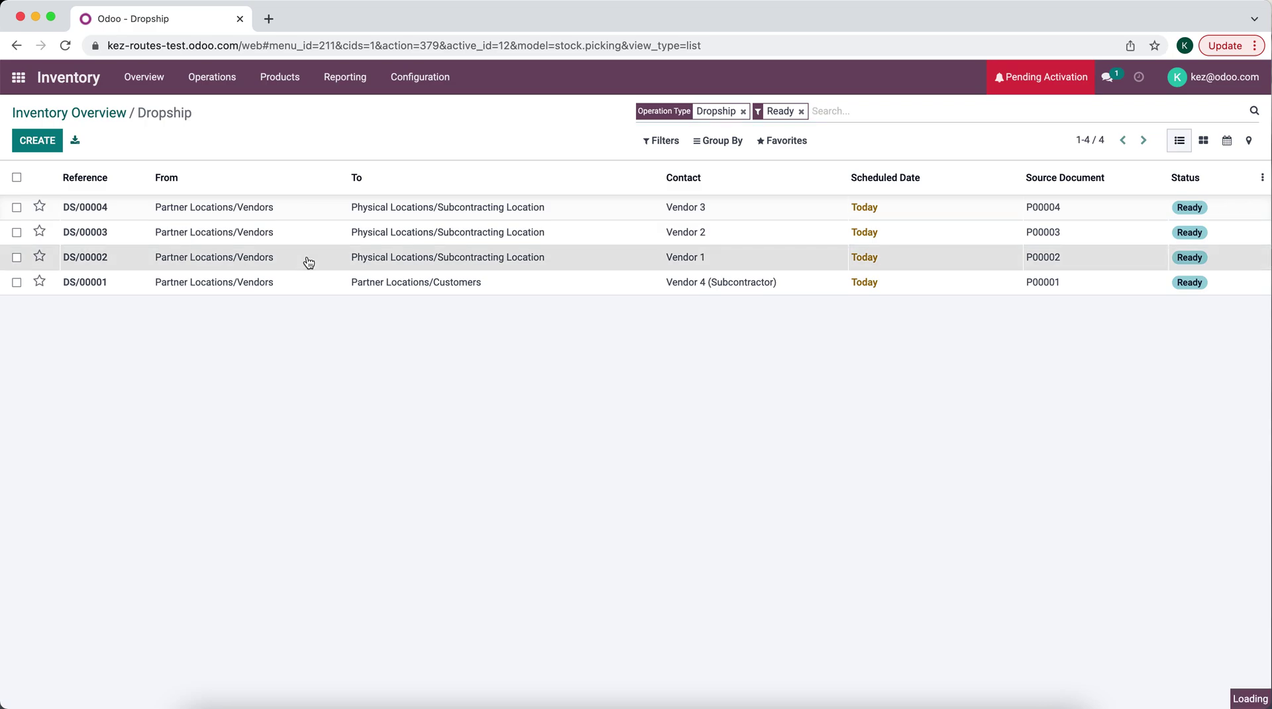
click(164, 112)
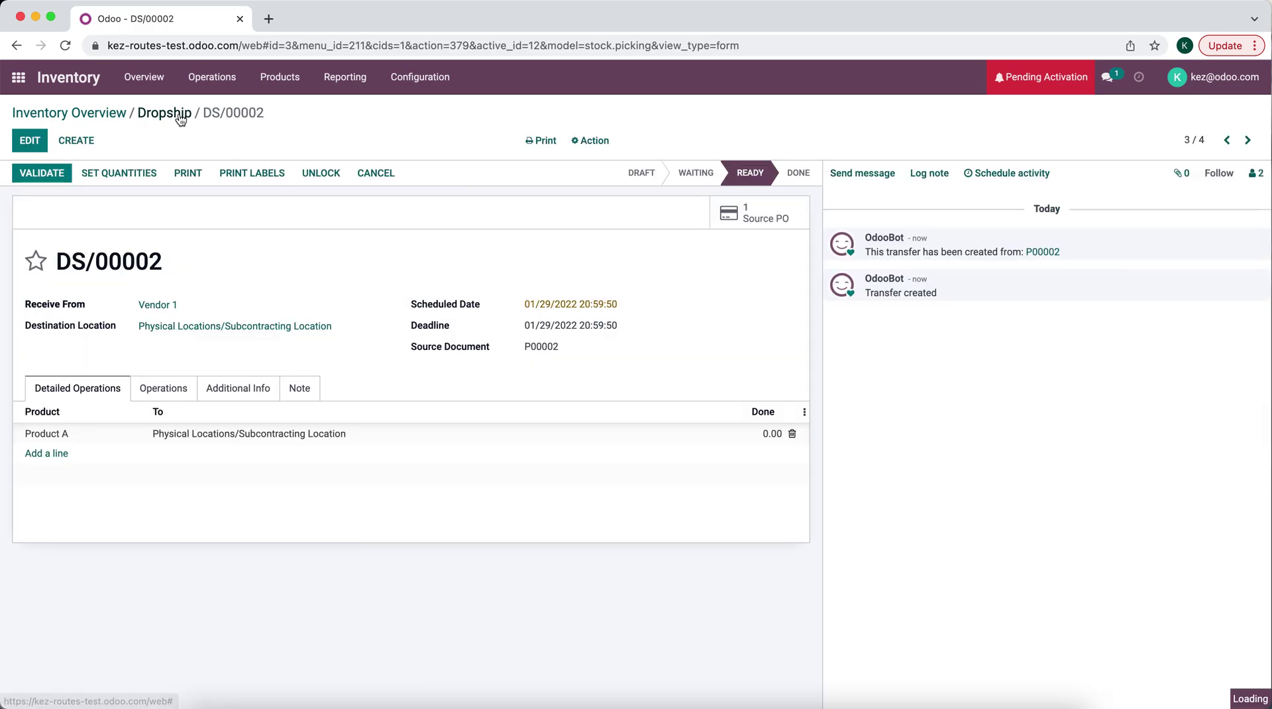
click(17, 257)
click(17, 231)
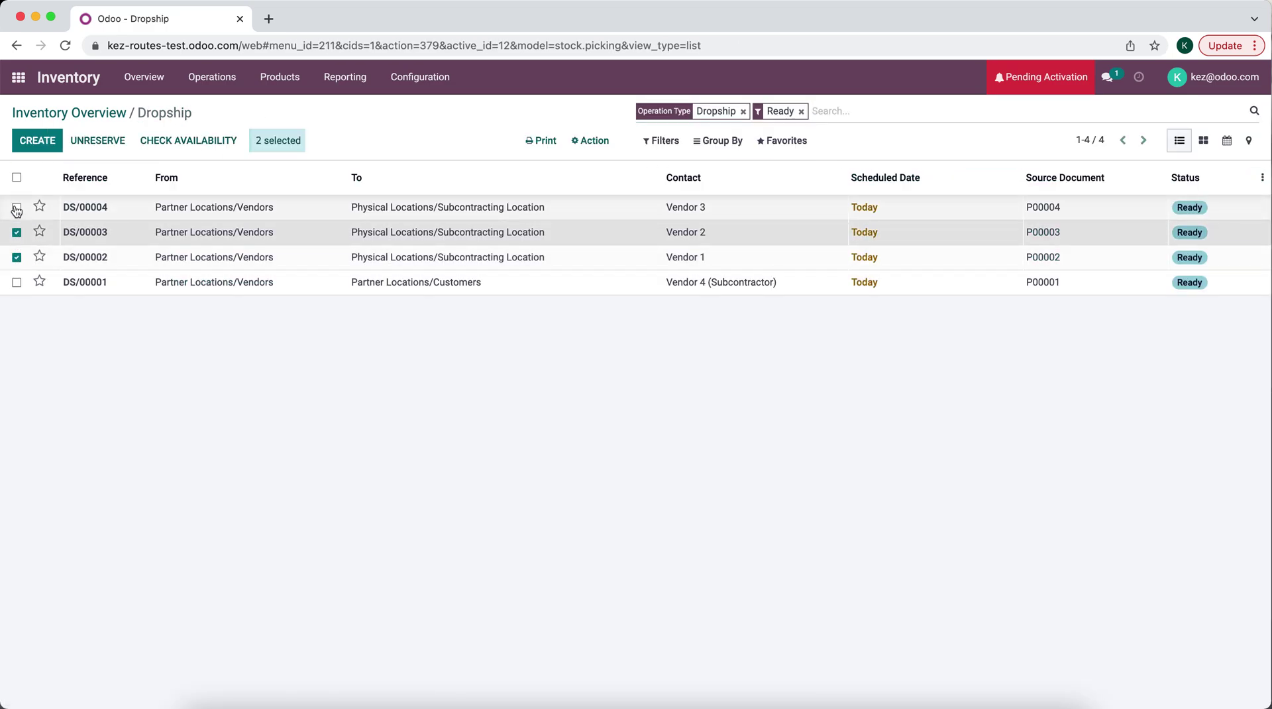
click(17, 207)
click(589, 142)
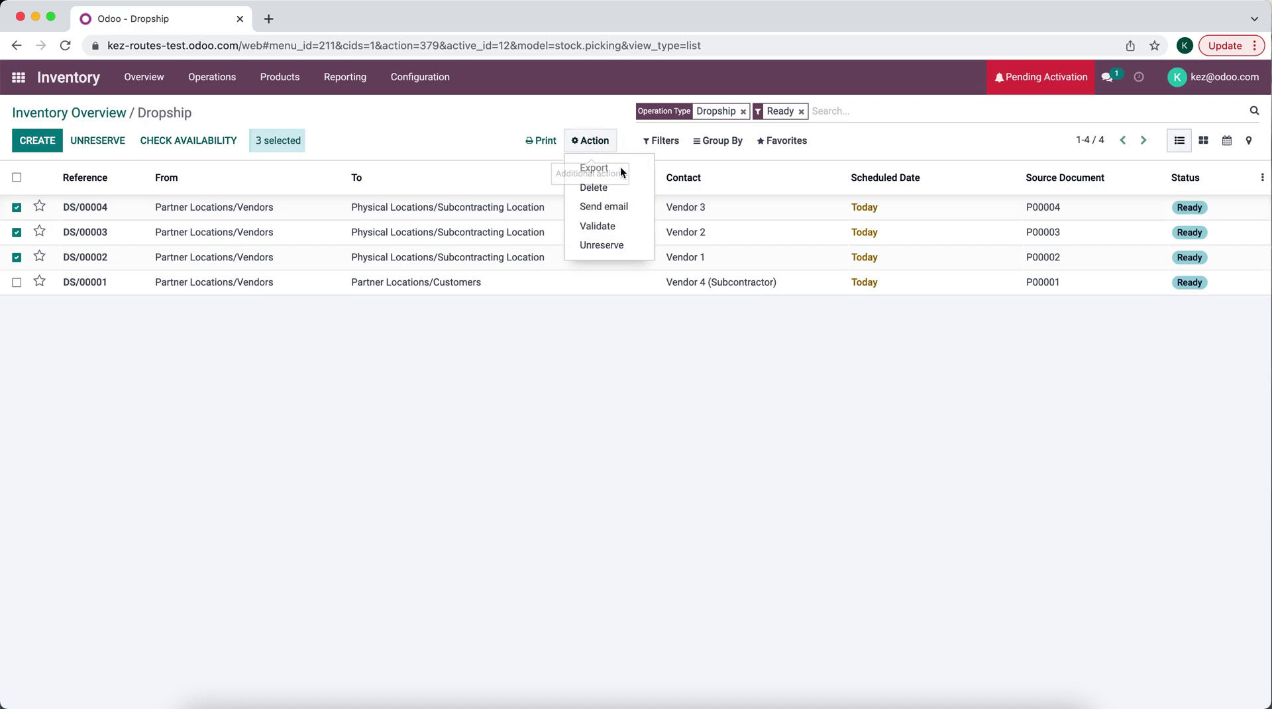
click(626, 226)
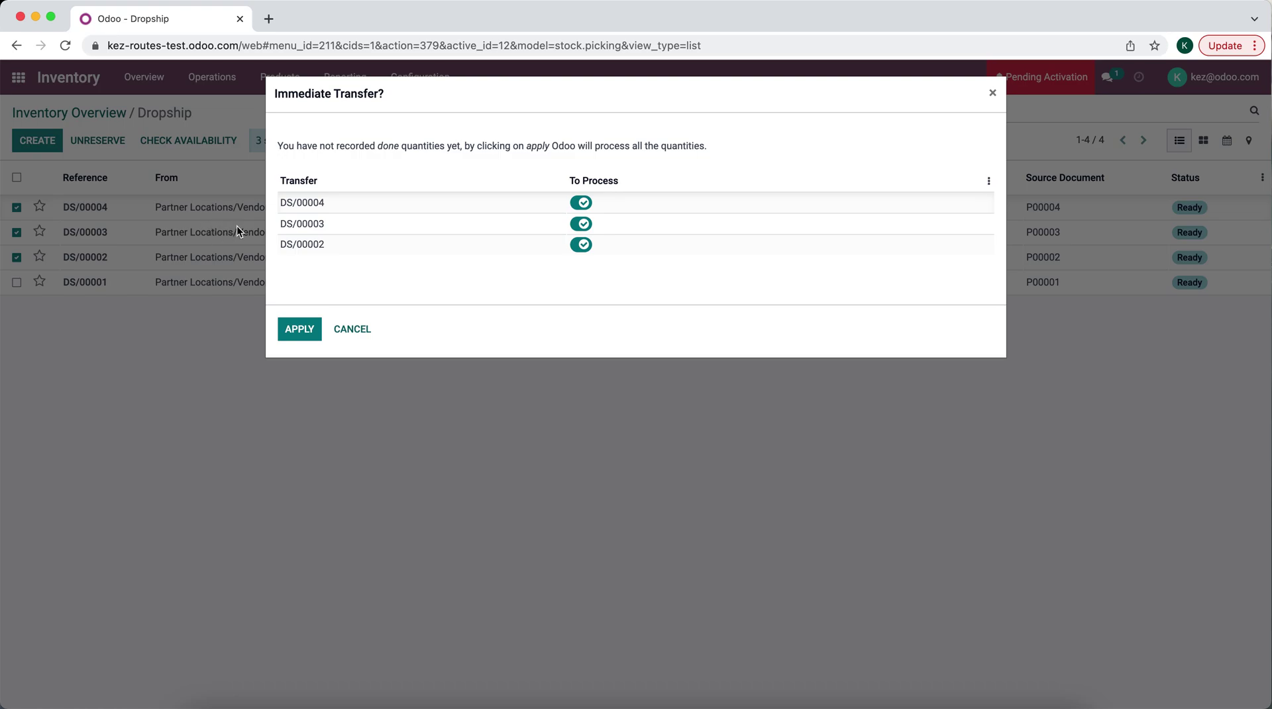
click(293, 328)
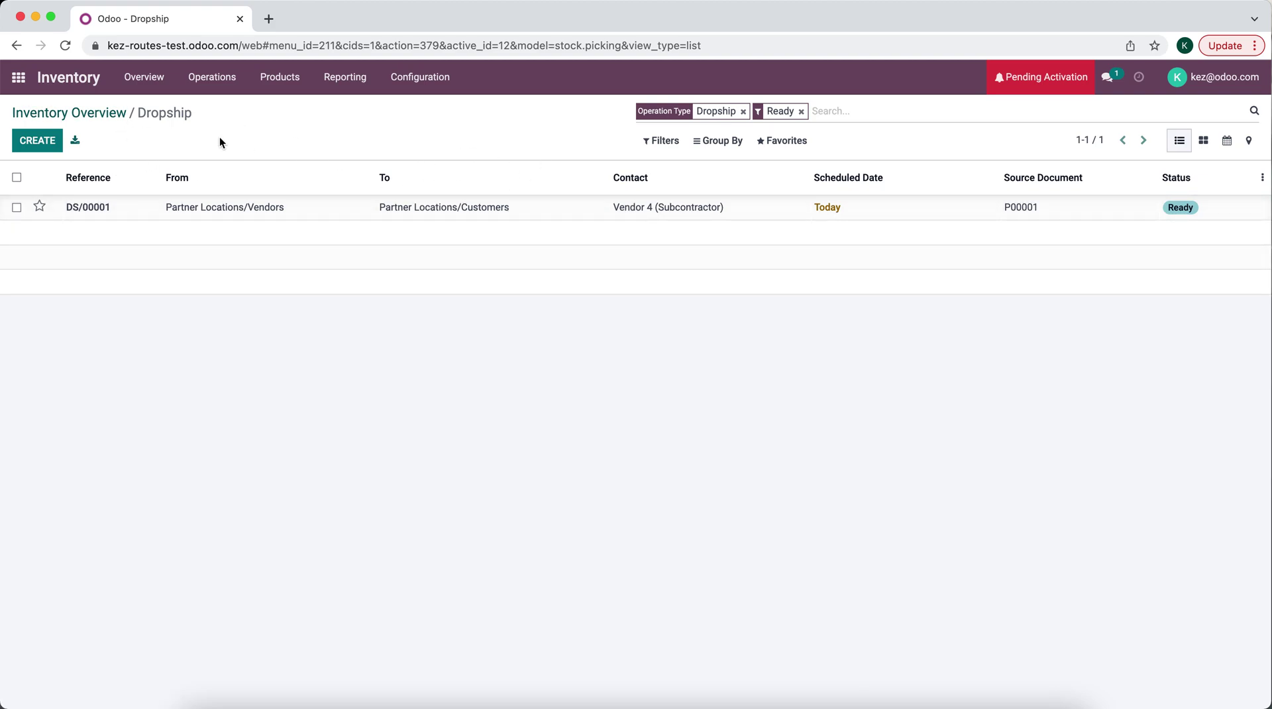
Step: Validate the Resupply Subcontractor transfer sending Product D (in stock) to Vendor 4 (Subcontractor) with its full quantity, and return to the inventory overview
click(98, 115)
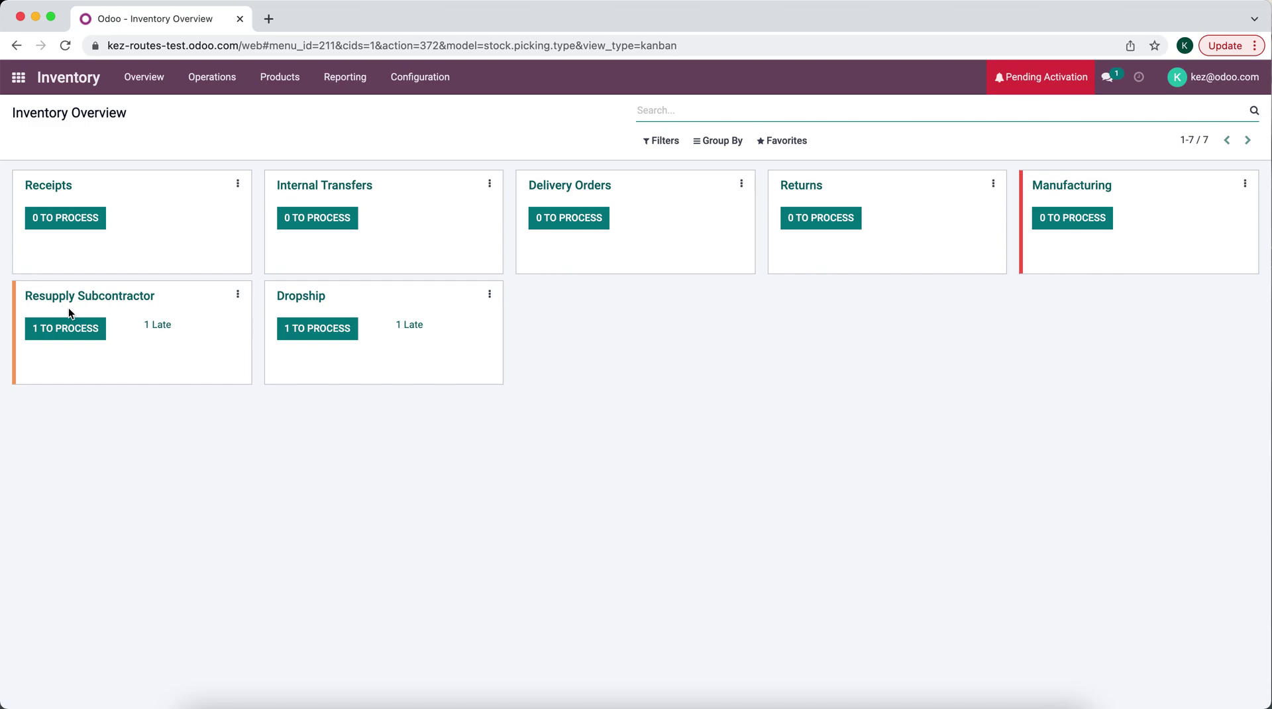
click(64, 328)
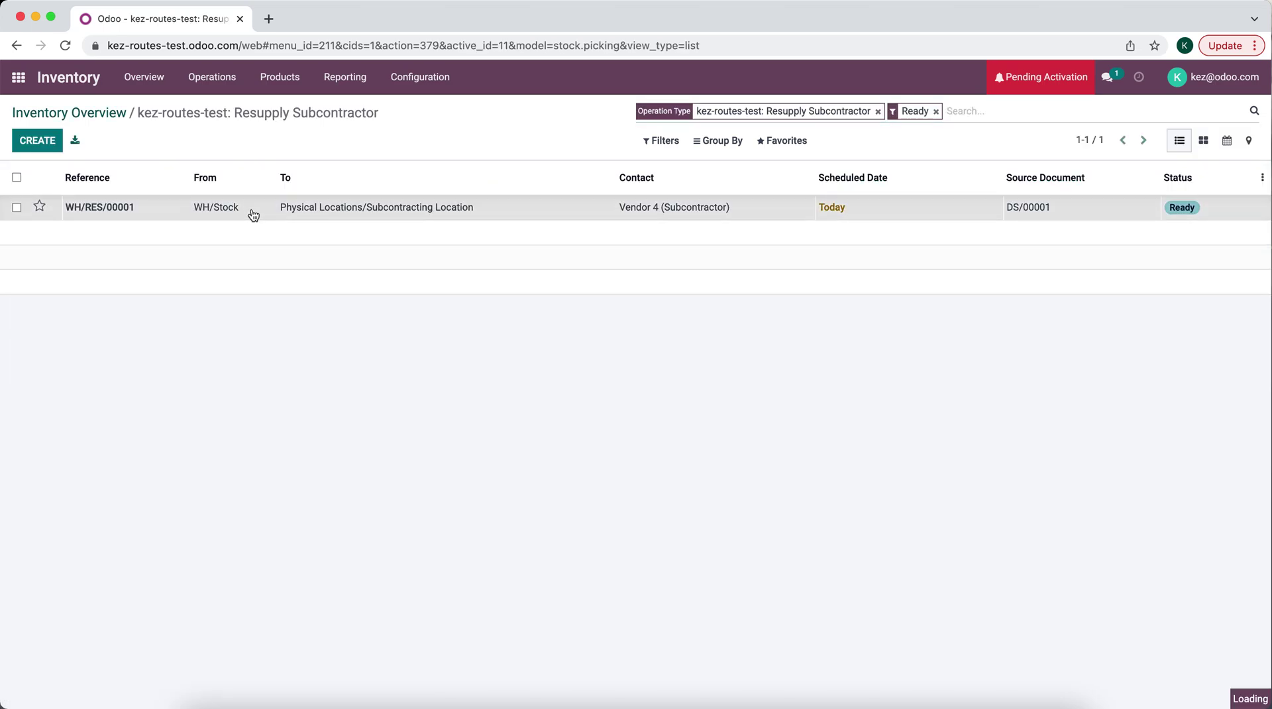
click(251, 208)
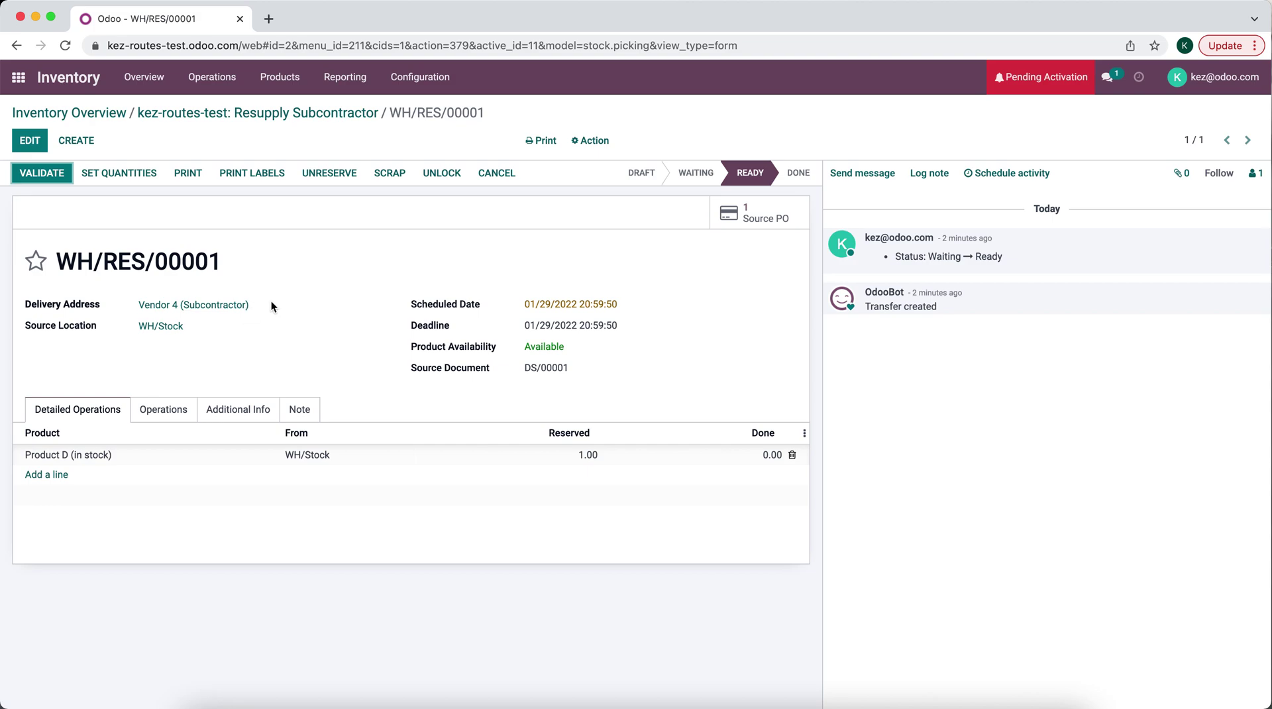
drag(271, 306, 134, 303)
click(252, 334)
click(64, 175)
click(284, 210)
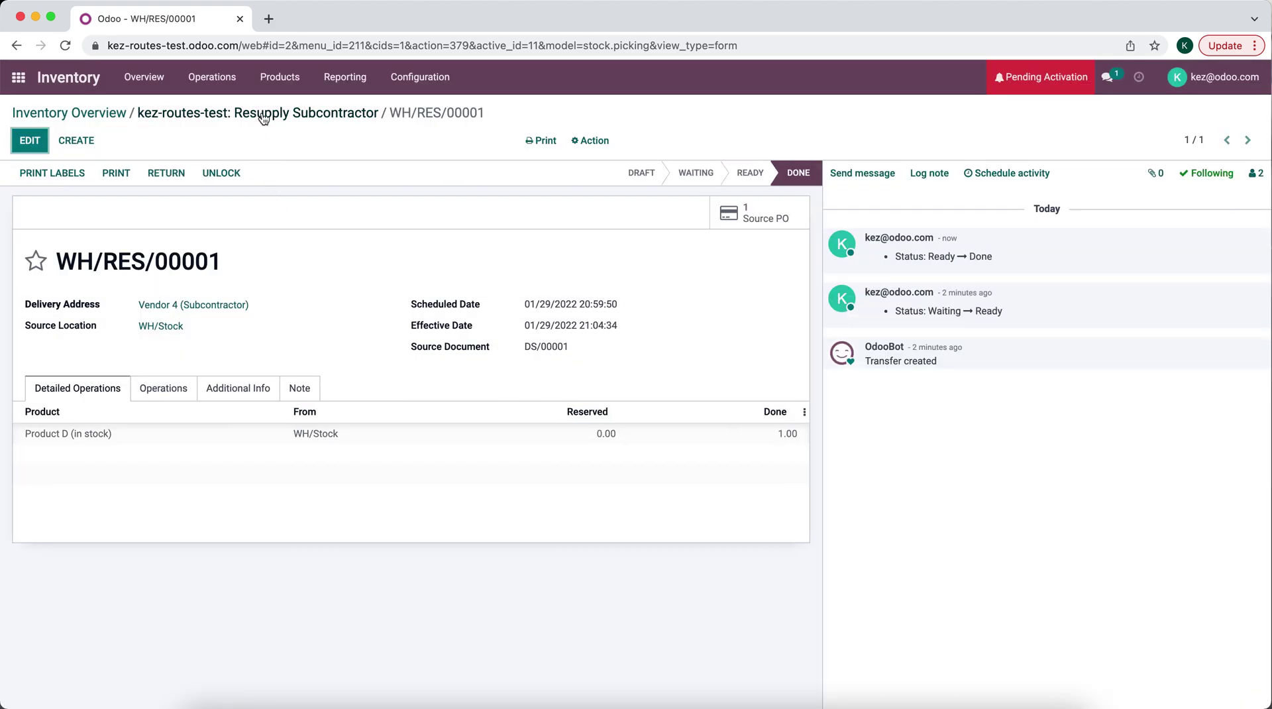
click(263, 117)
click(105, 114)
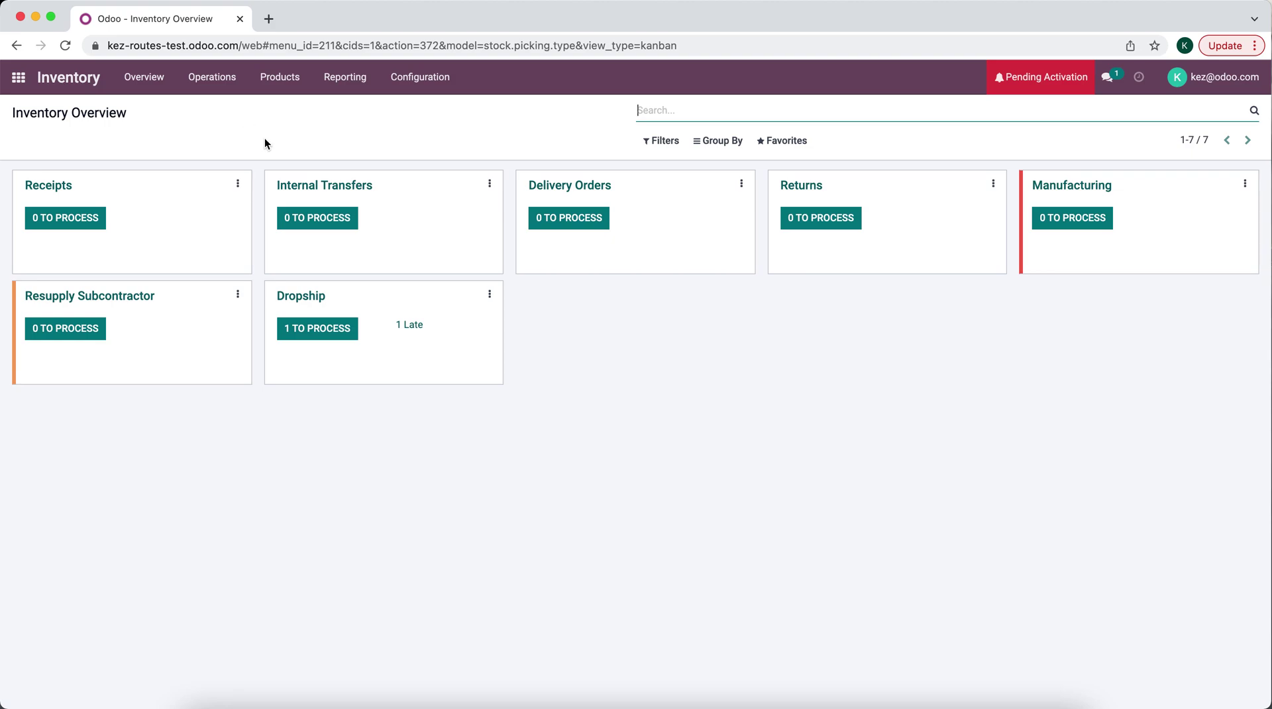
Step: Validate the Final Product's Dropship transfer from Vendor 4 (Subcontractor) to the customer, processing its full quantity
click(343, 332)
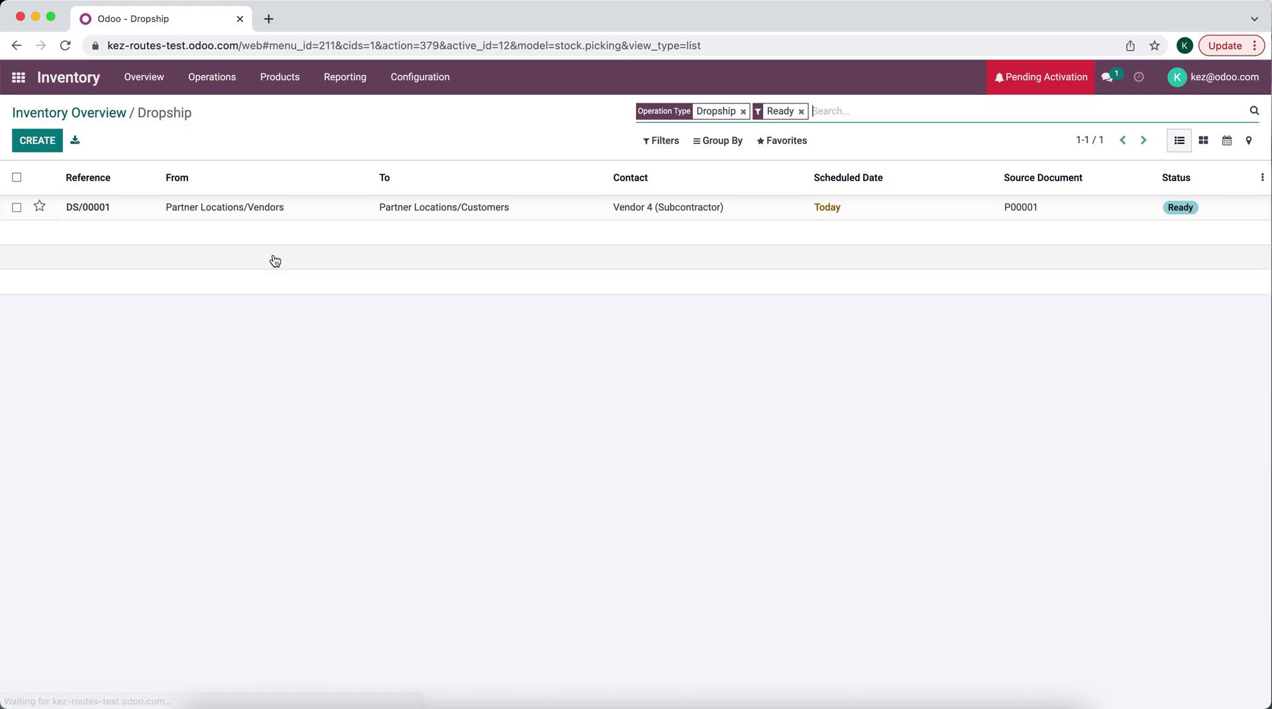
click(291, 212)
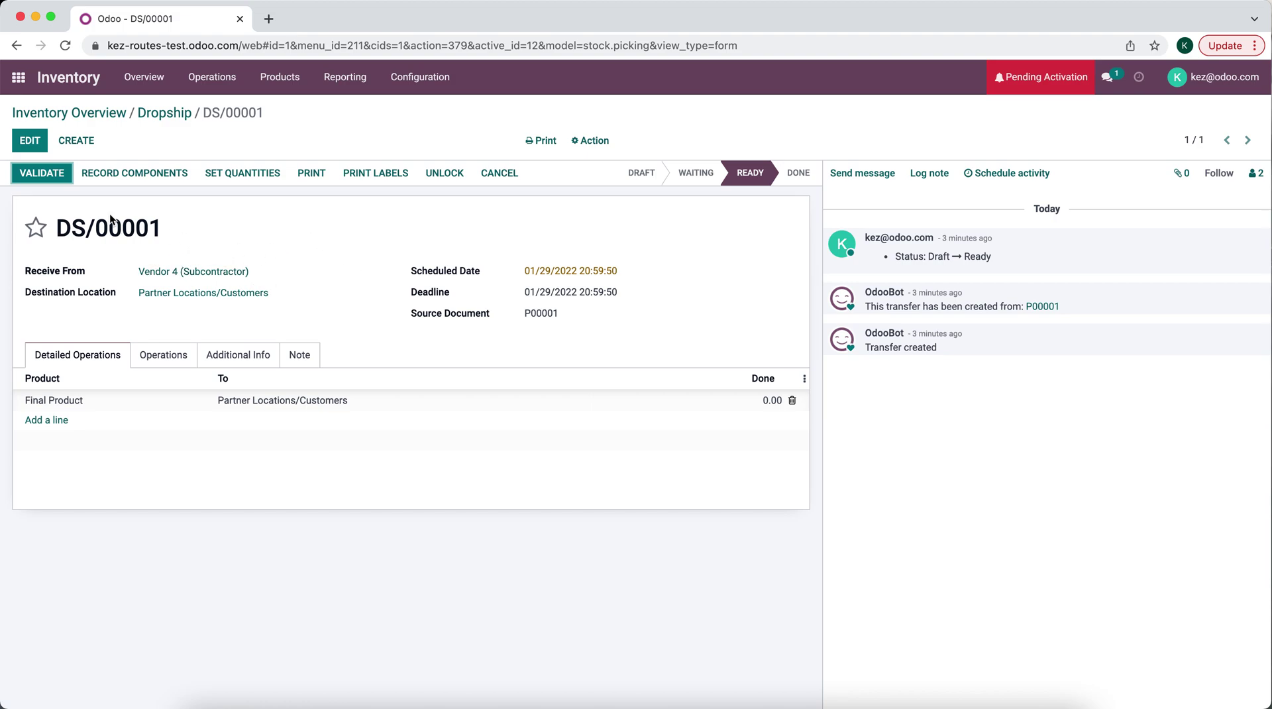
click(47, 174)
click(301, 217)
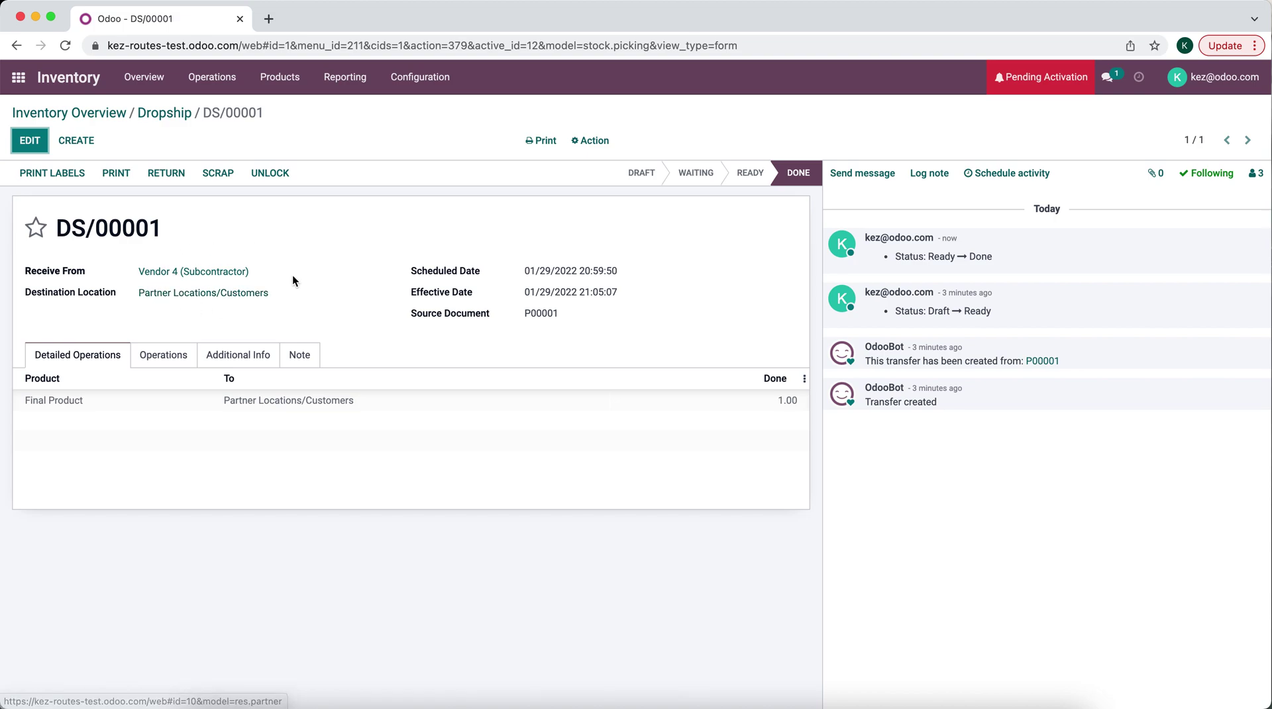
Step: Review the components registered for the subcontracted Final Product on its dropship transfer, and return to the inventory overview
click(184, 357)
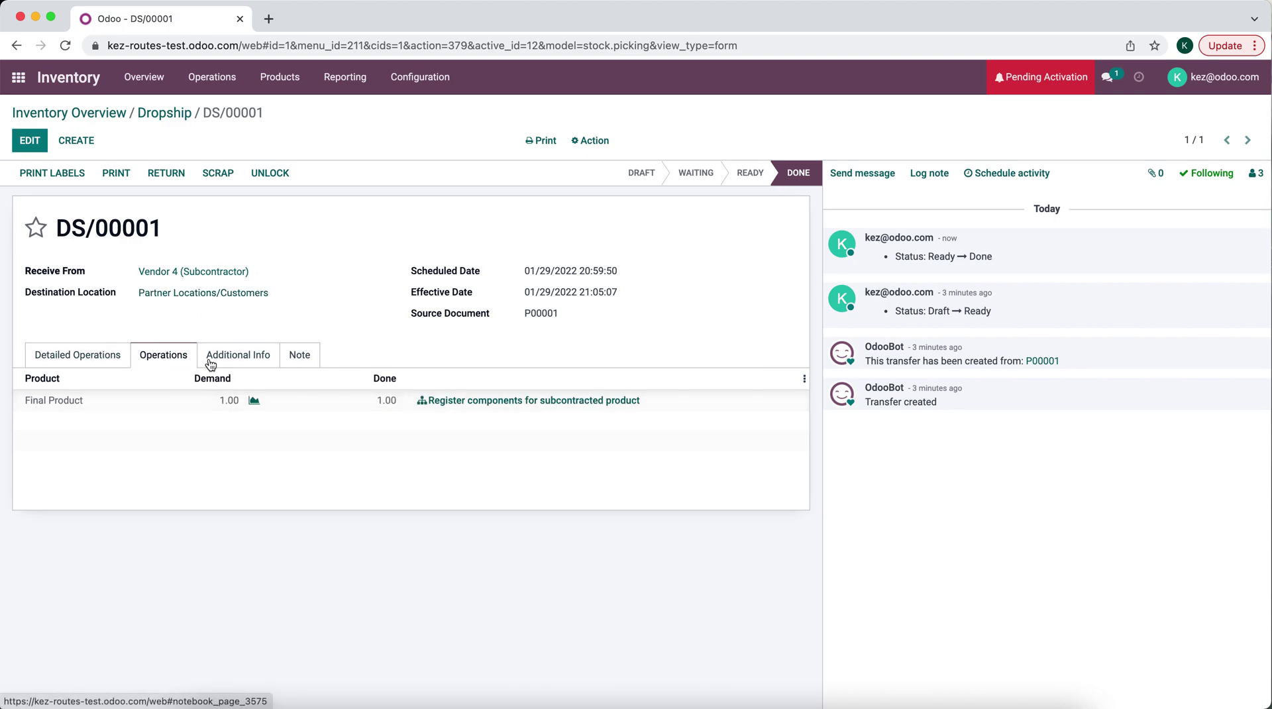
click(471, 402)
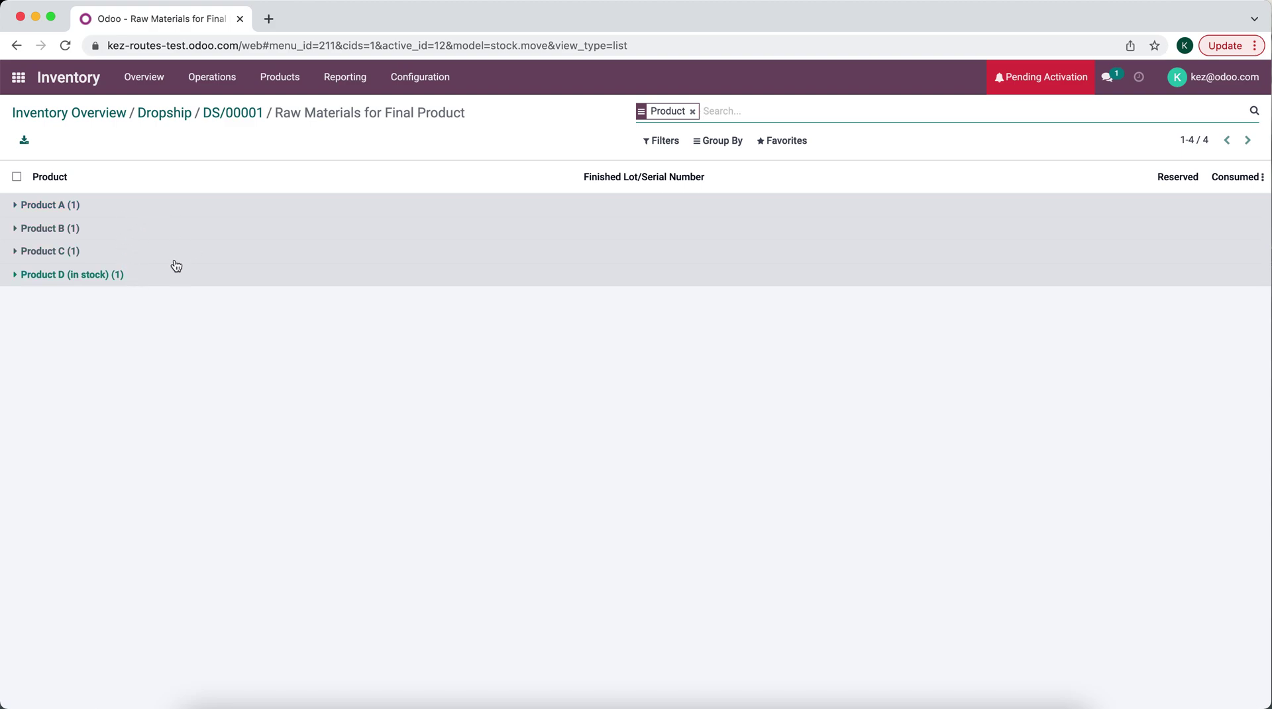
click(233, 113)
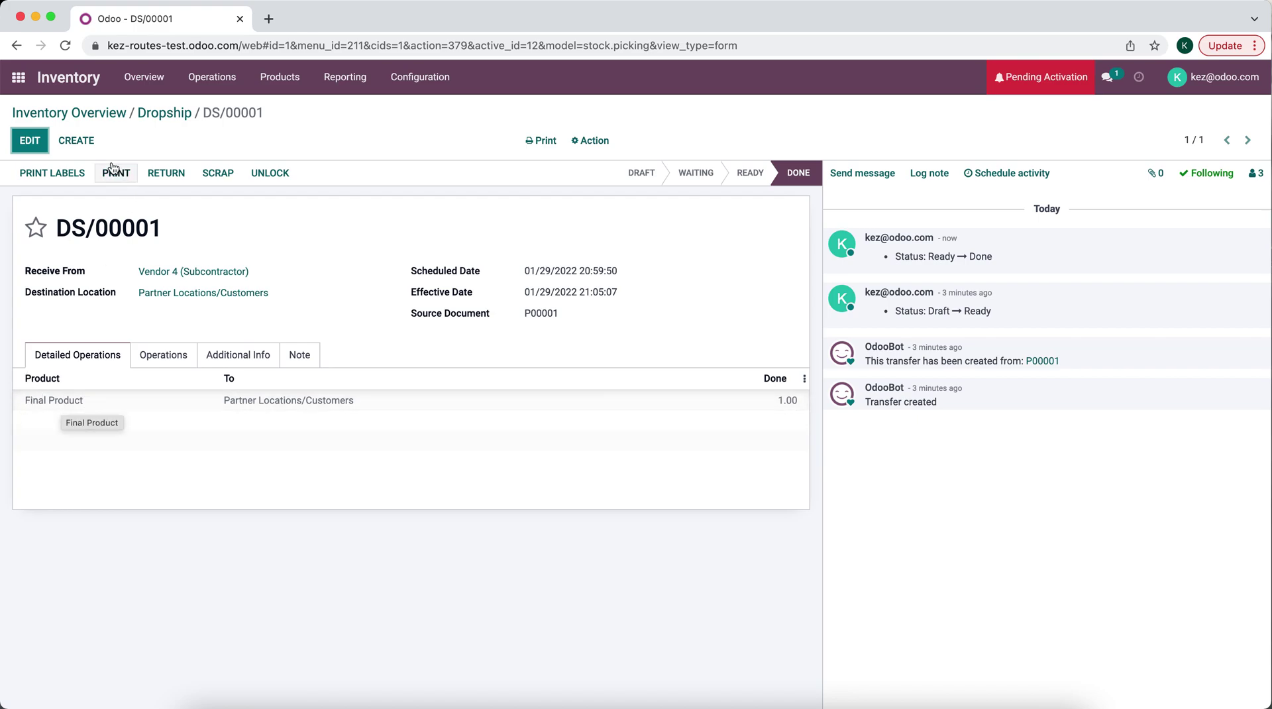
click(89, 114)
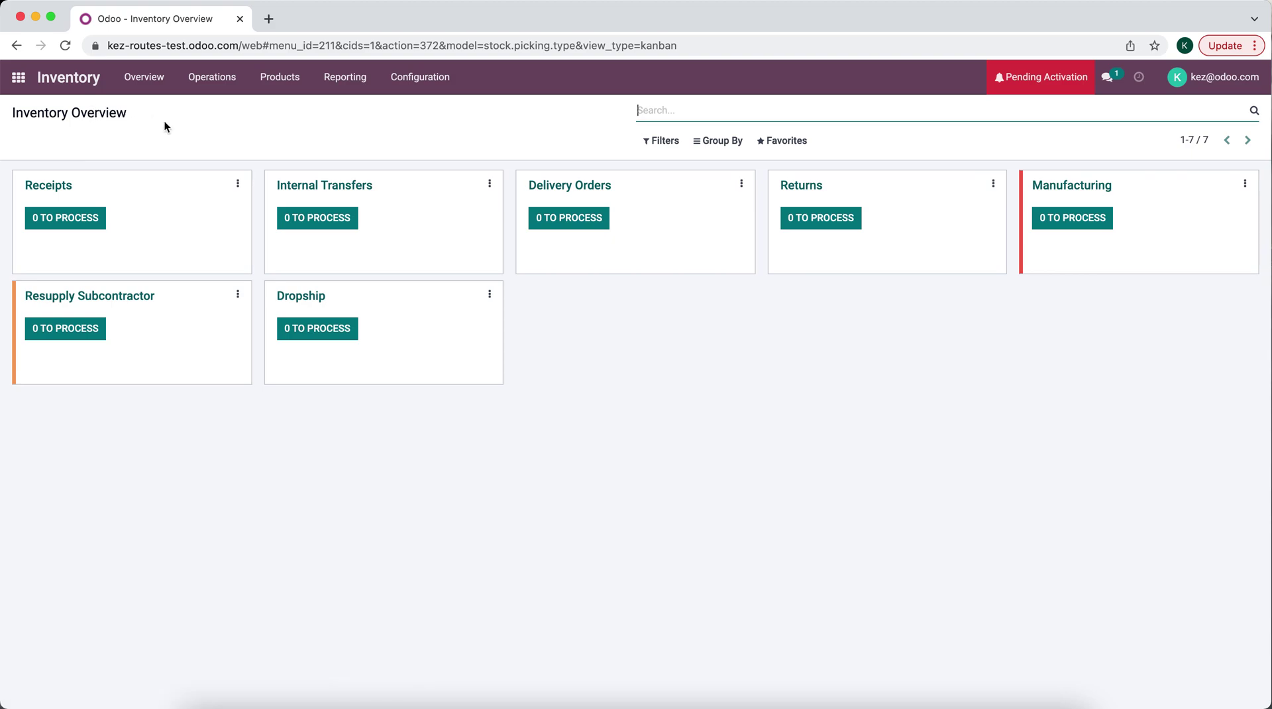